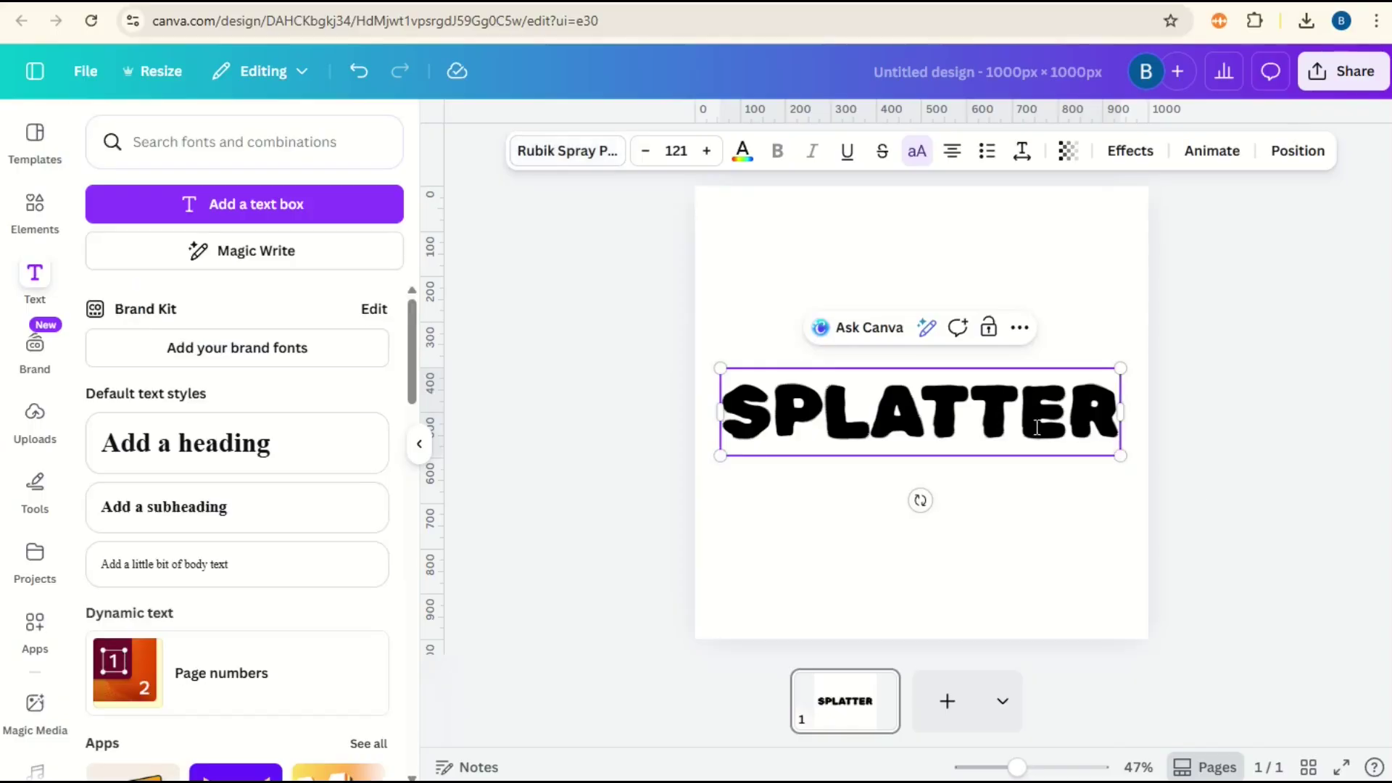
- Search the graphics for SPLATTER and show more elements like the black Splatter texture
drag(989, 406, 1003, 412)
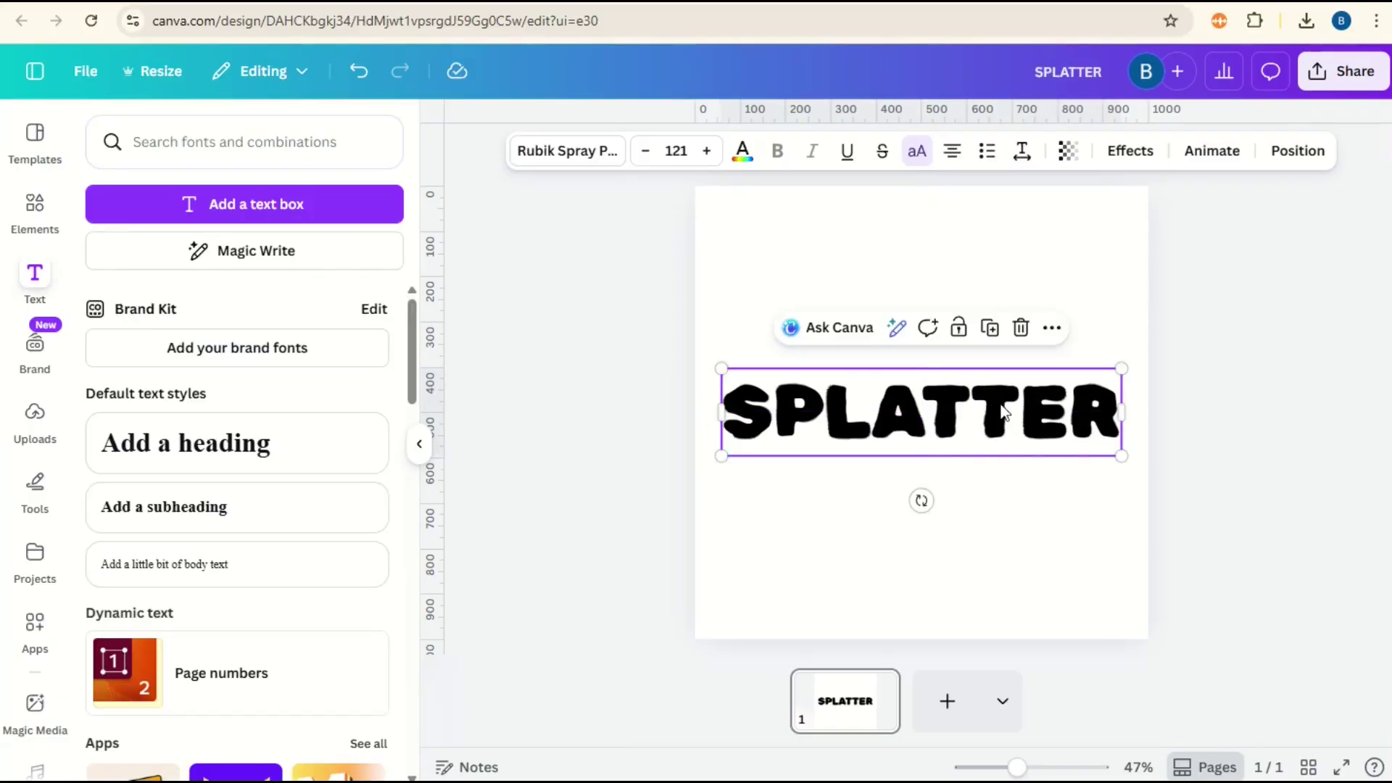
click(34, 210)
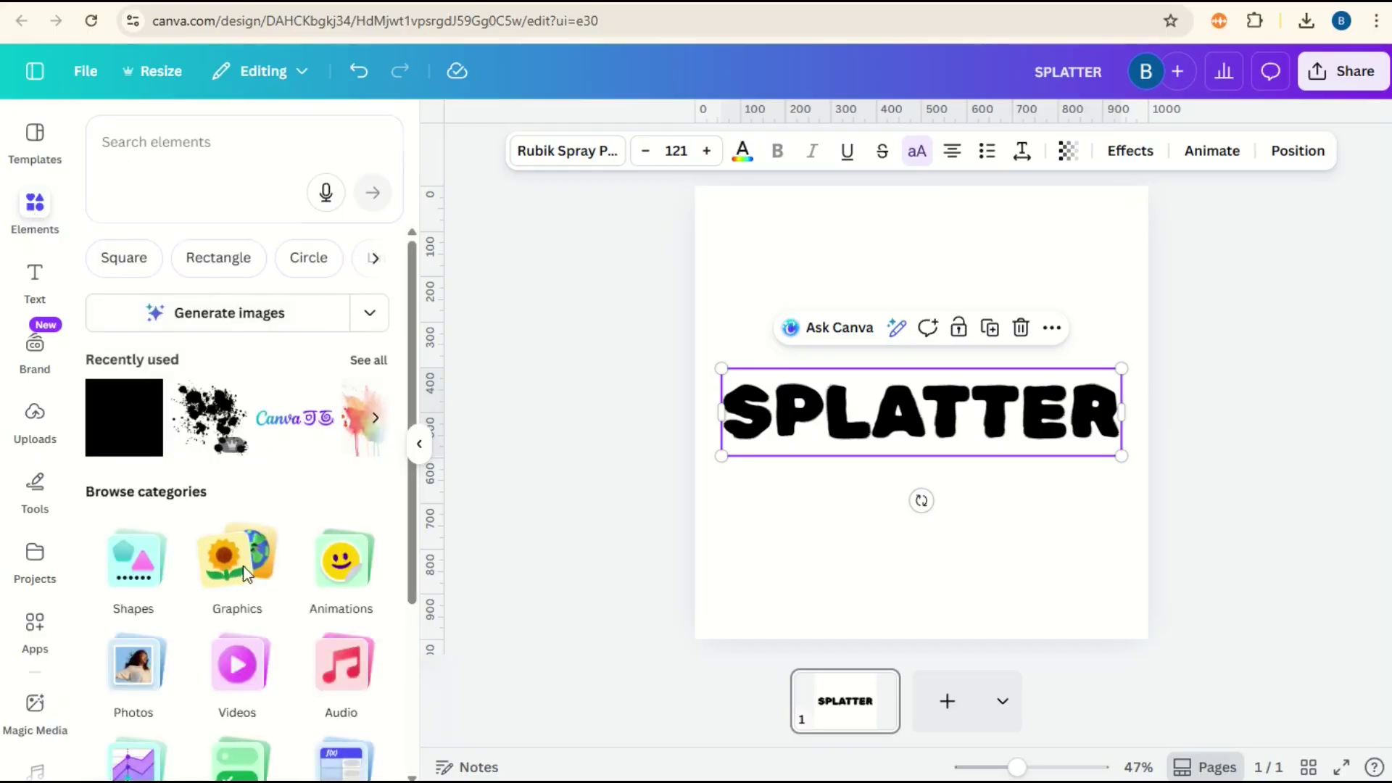
click(245, 574)
click(148, 180)
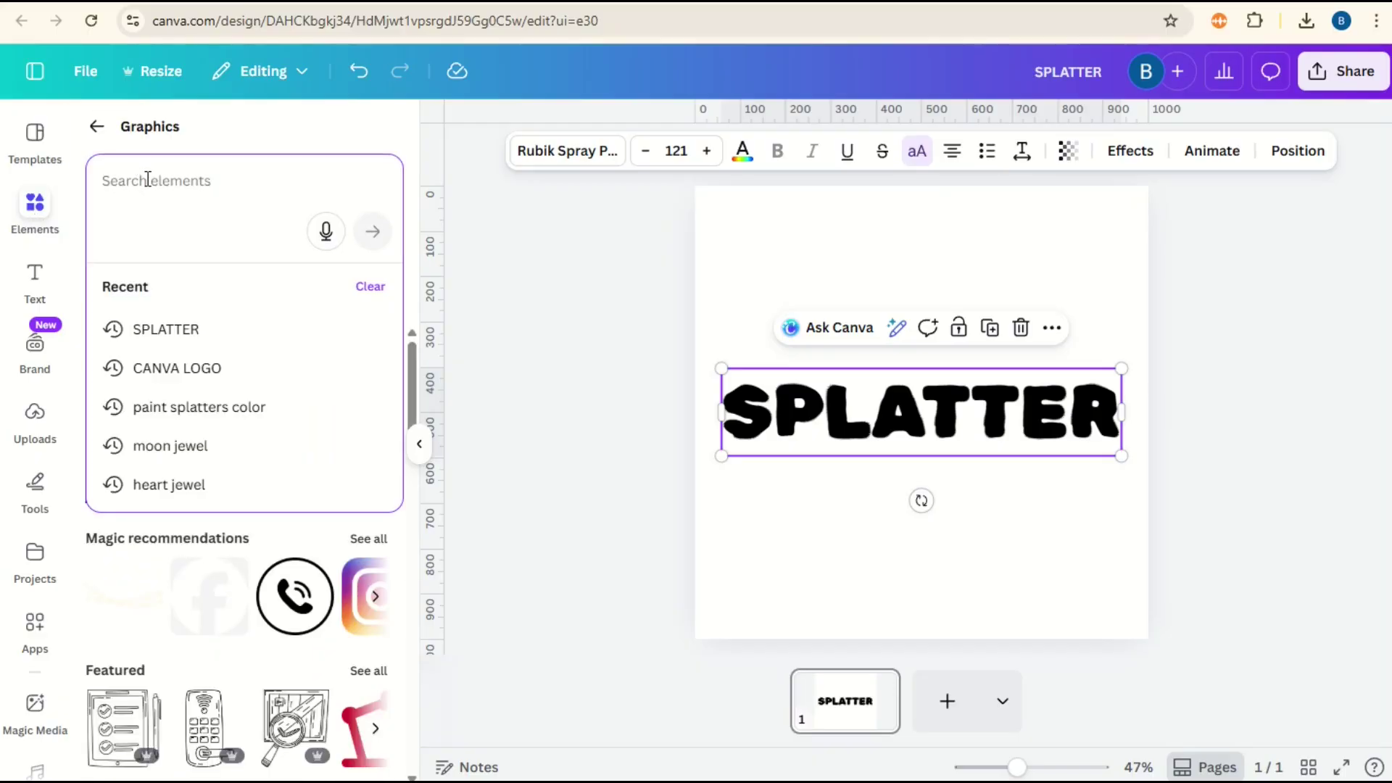
click(166, 329)
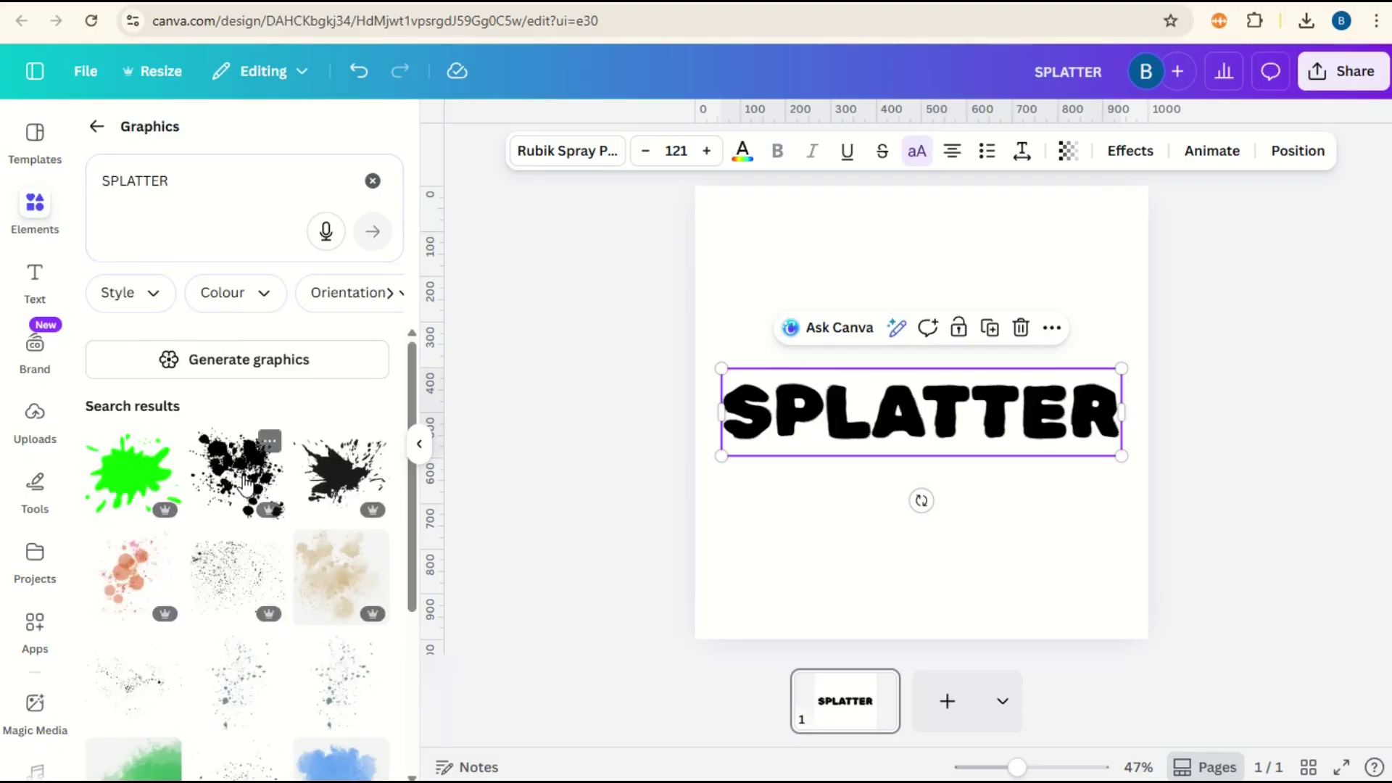
click(271, 444)
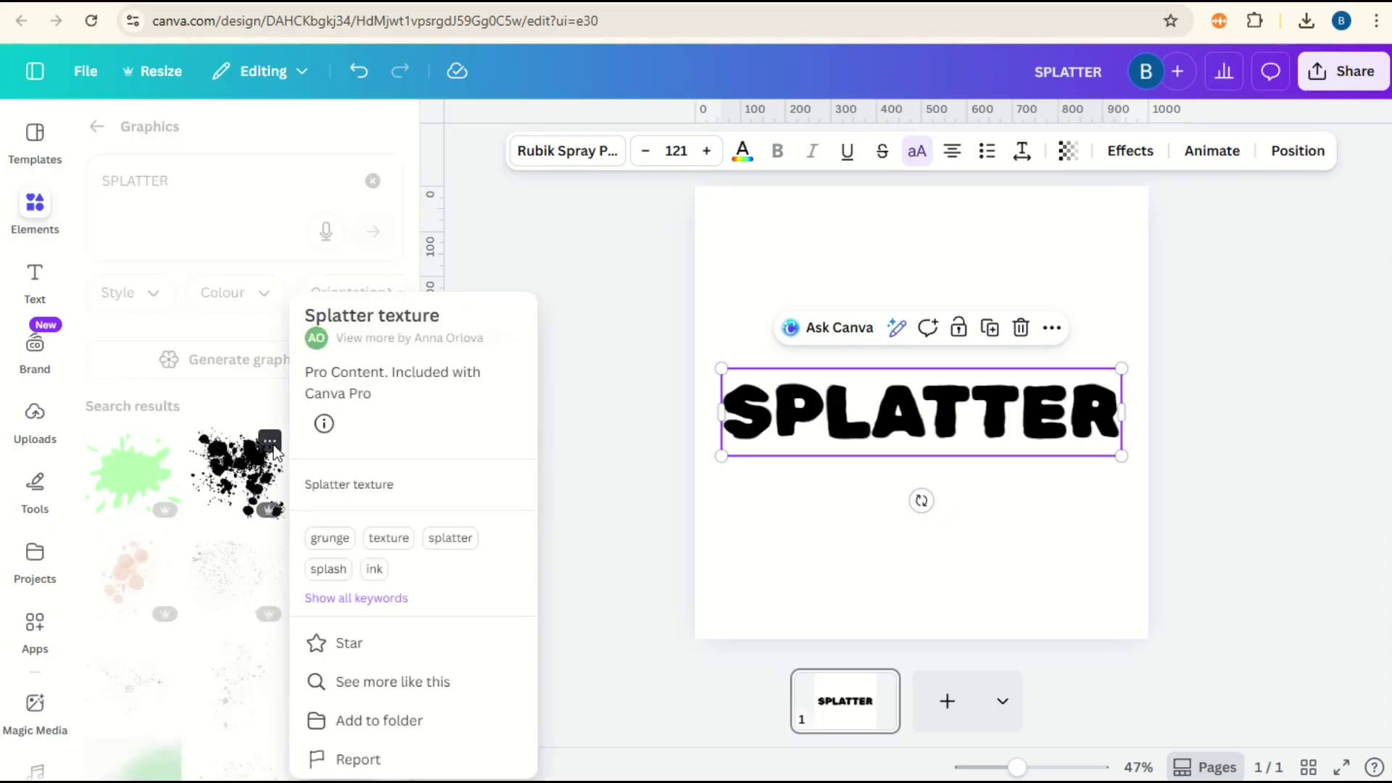
click(388, 683)
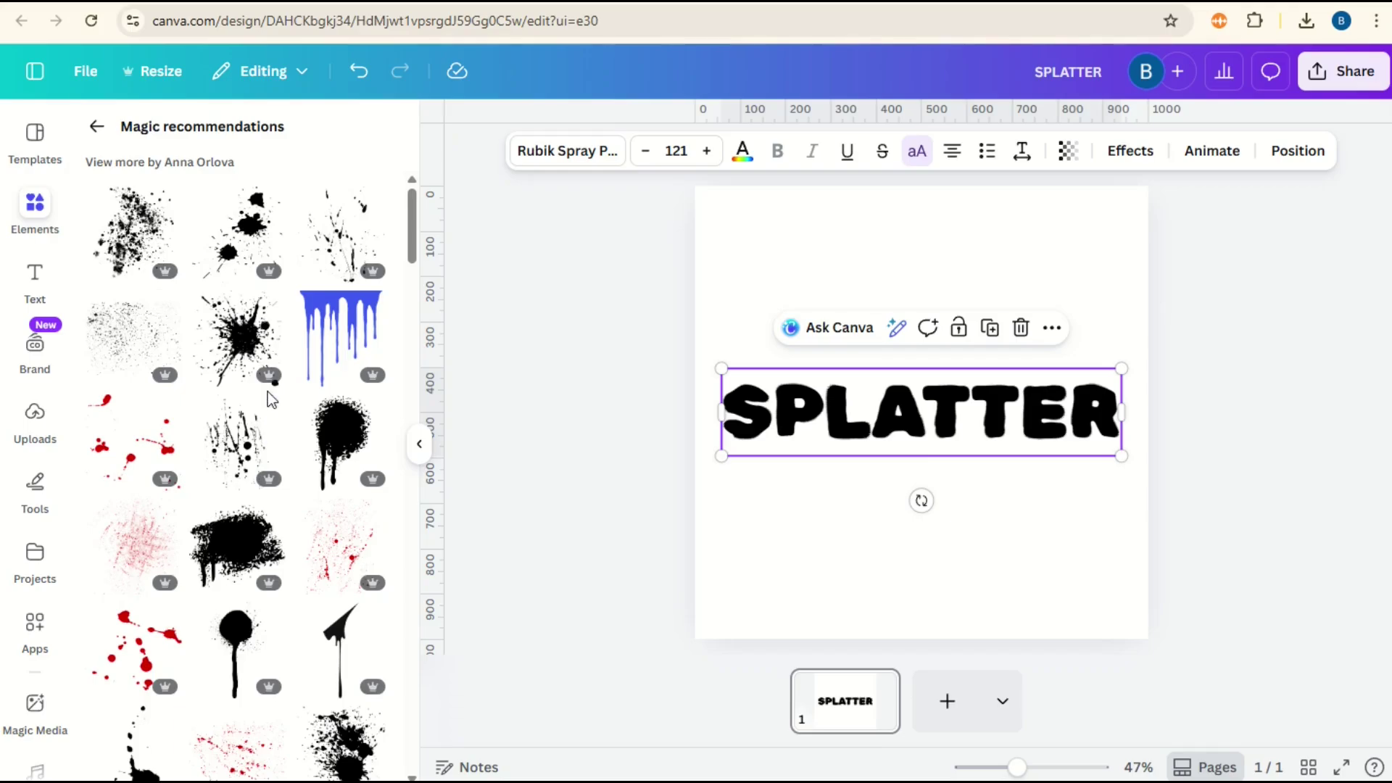
- Add the black burst-shaped splatter, shrink it and place it over the upper part of the letter S
click(250, 339)
drag(919, 412, 755, 337)
drag(1024, 768, 1053, 767)
drag(967, 649, 820, 650)
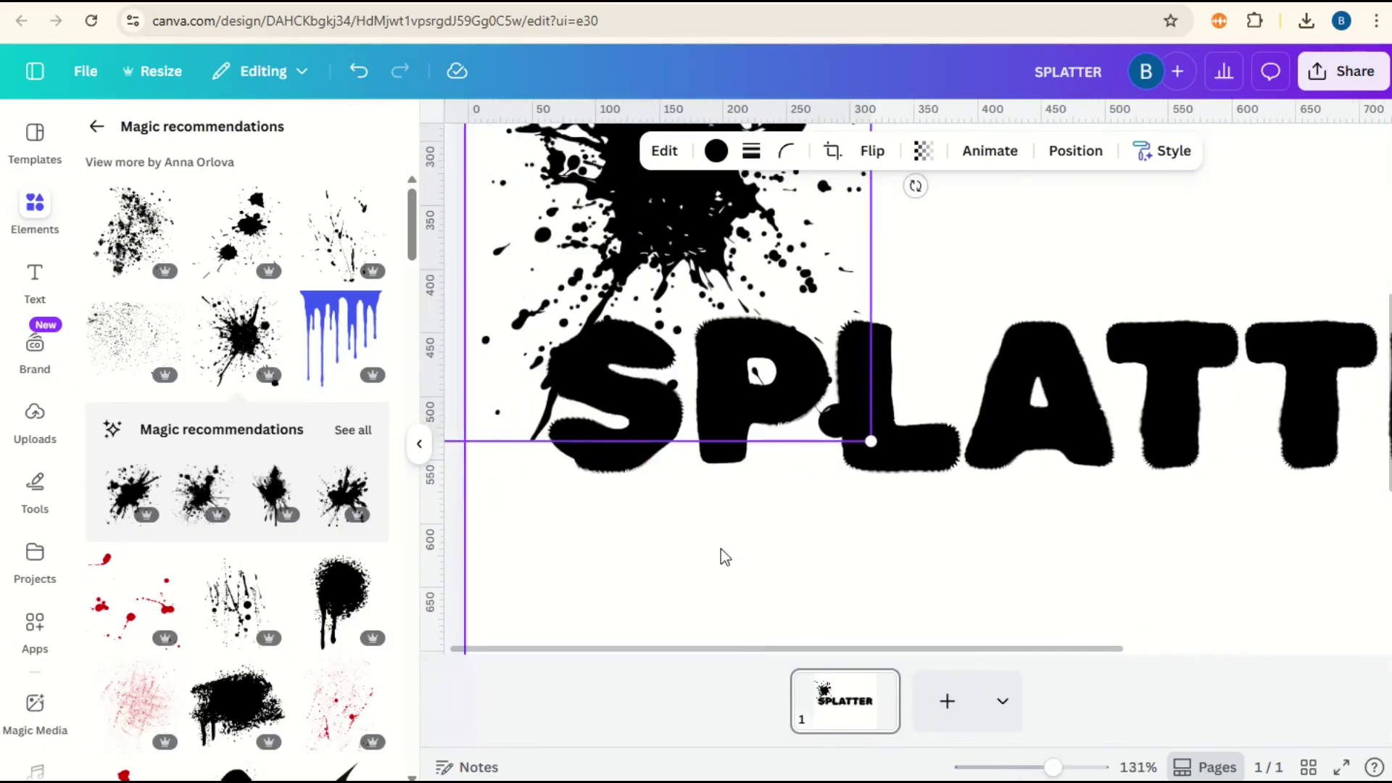
drag(676, 172, 600, 252)
drag(735, 364, 780, 360)
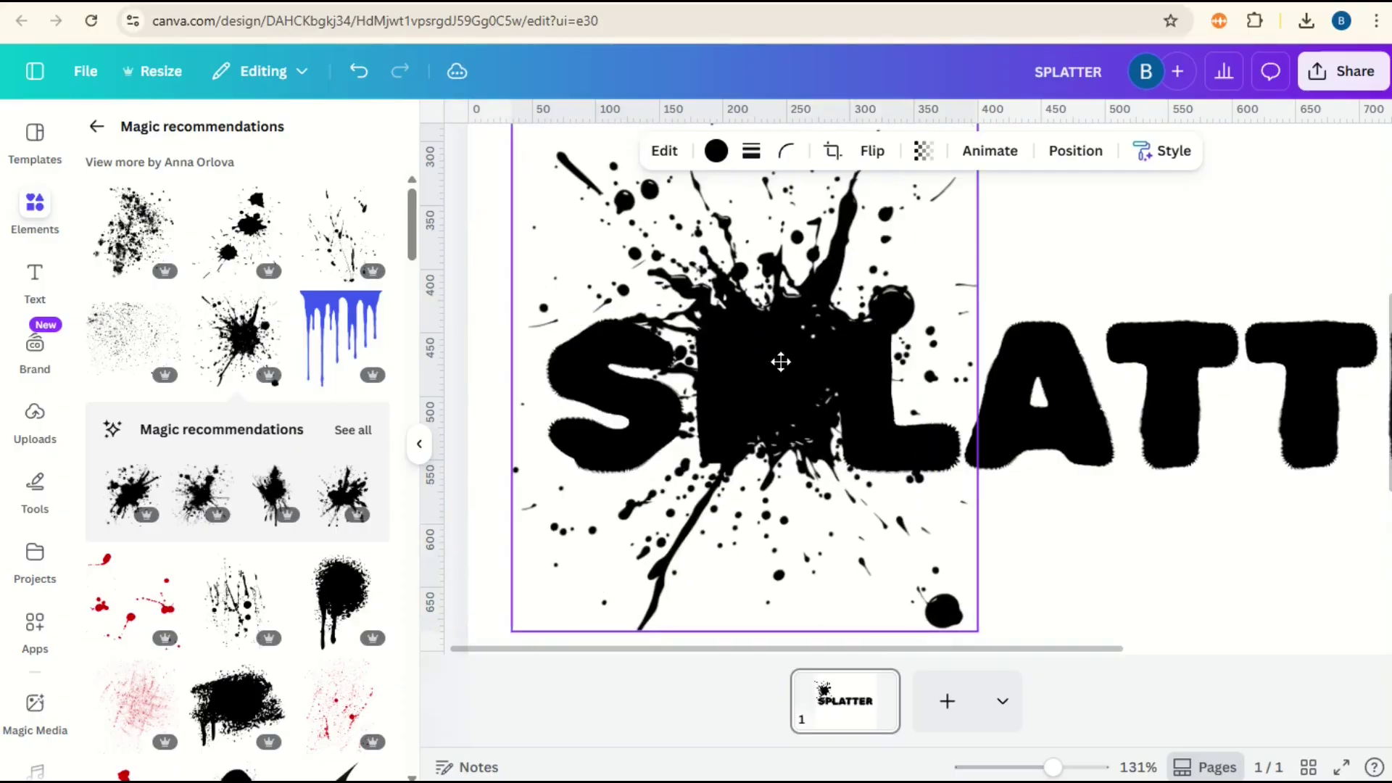
drag(979, 621, 689, 384)
drag(626, 228, 582, 300)
- Add the thick black ink splat, shrink it and place it at the lower edge of the letter P
scroll(281, 477, down, 3)
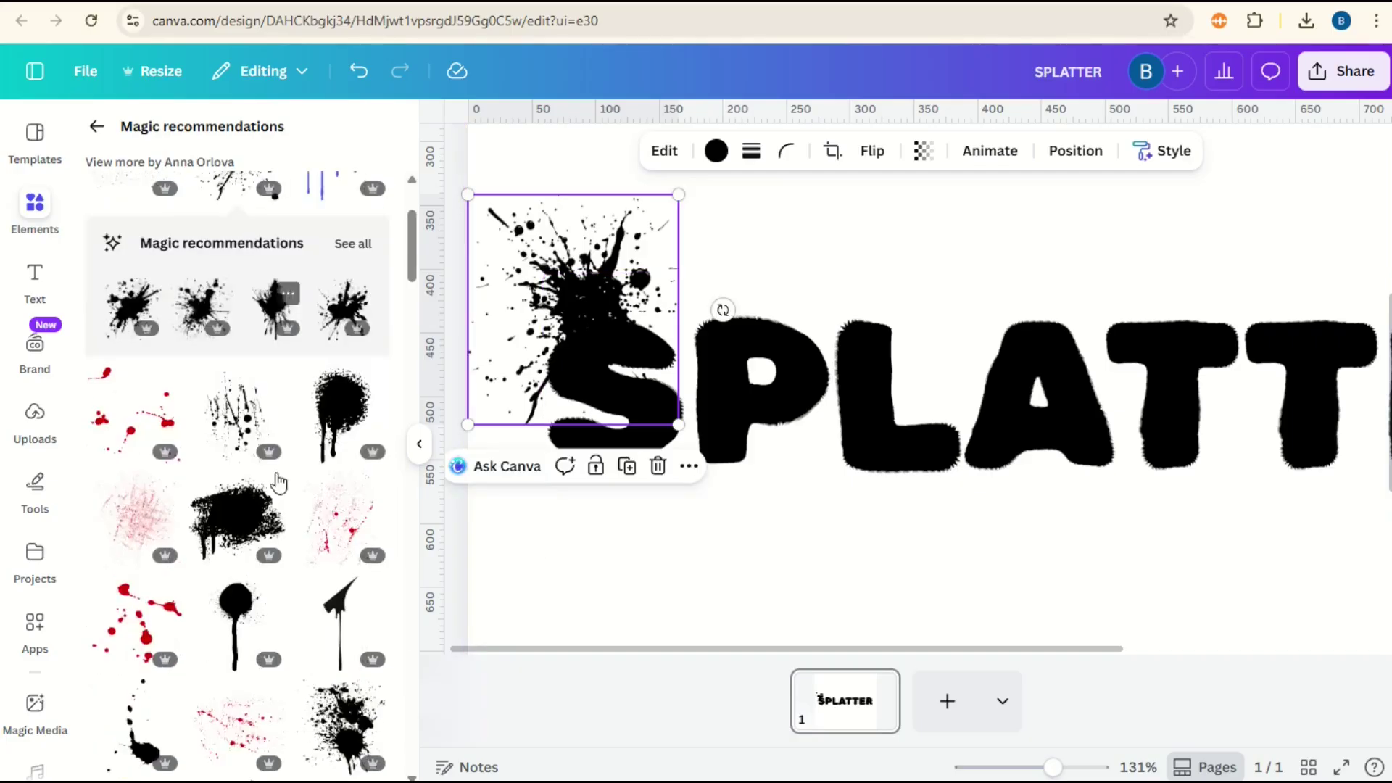
scroll(290, 484, down, 3)
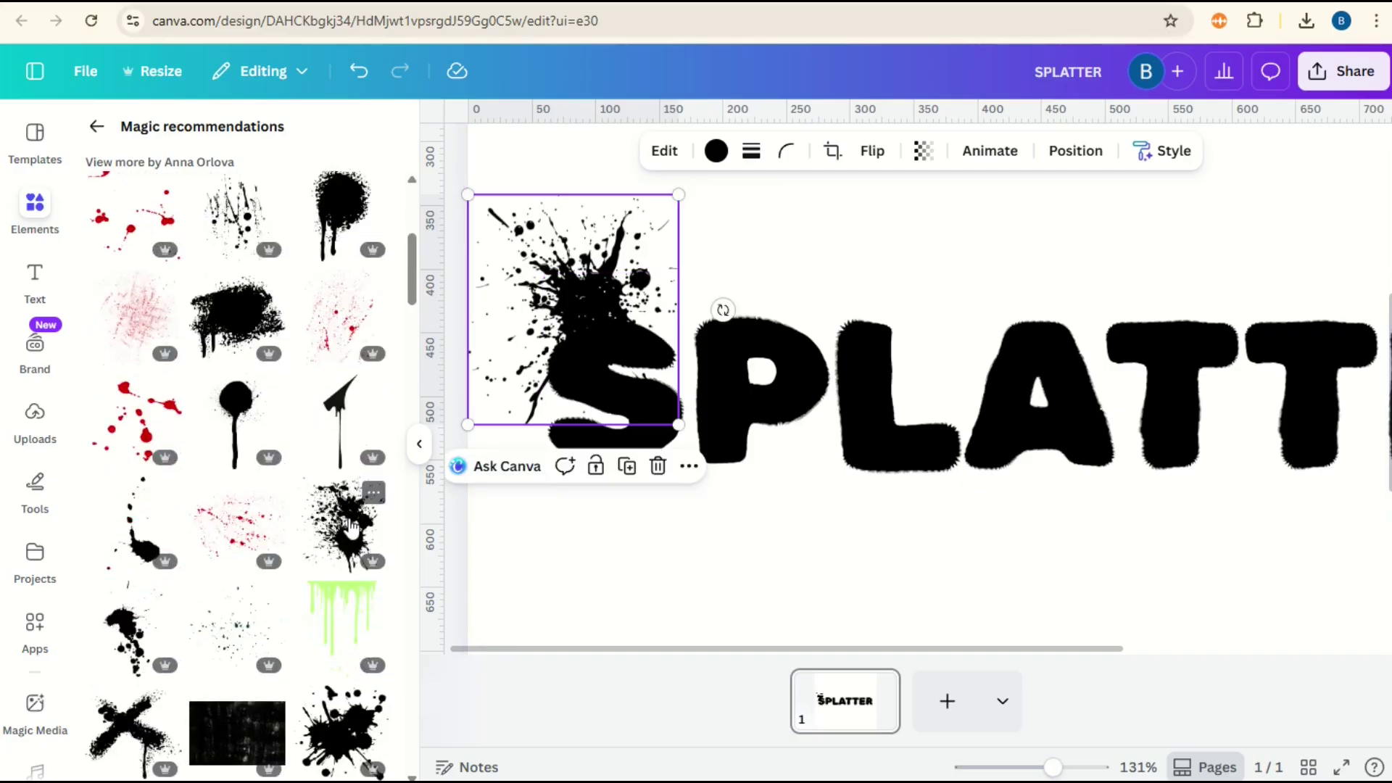
click(341, 725)
drag(1174, 478, 964, 533)
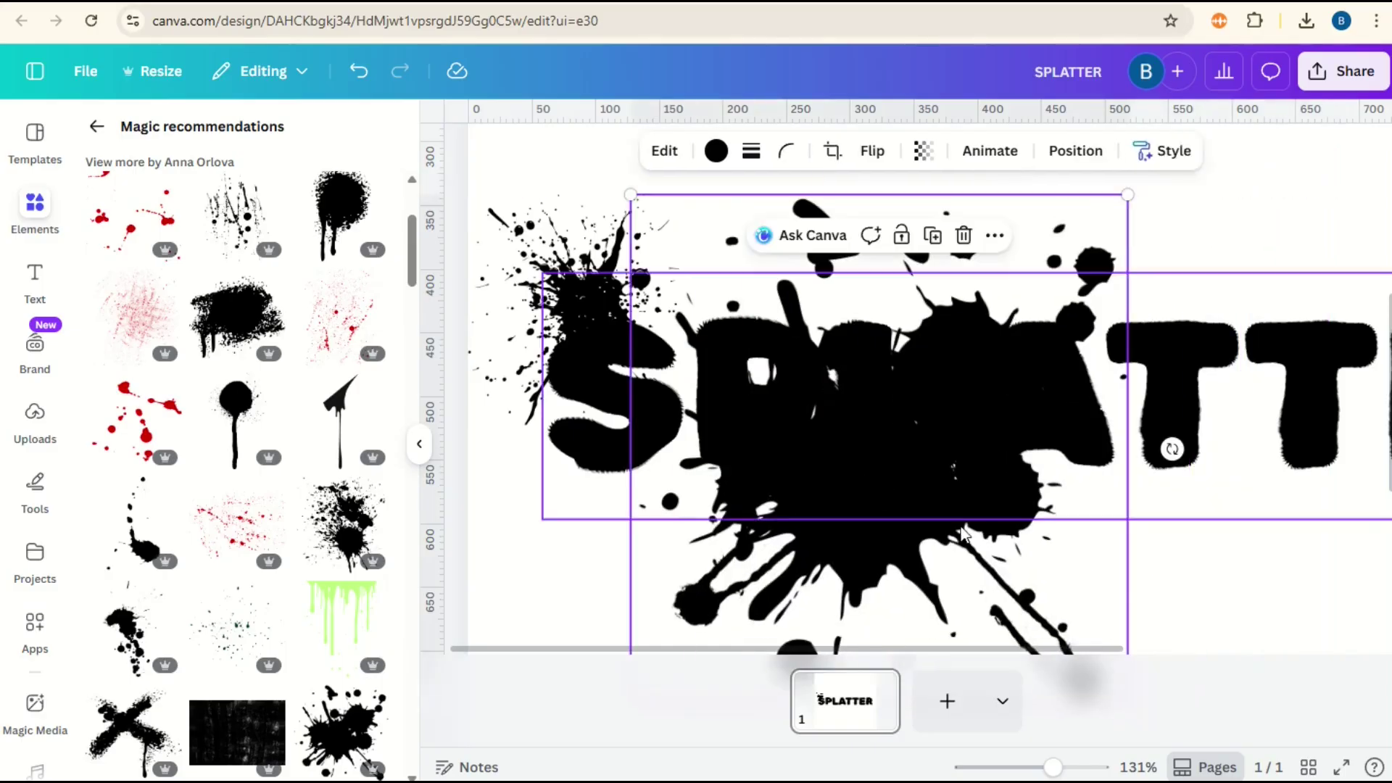
drag(1129, 195, 790, 545)
drag(725, 601, 713, 478)
drag(618, 570, 644, 537)
drag(730, 479, 730, 470)
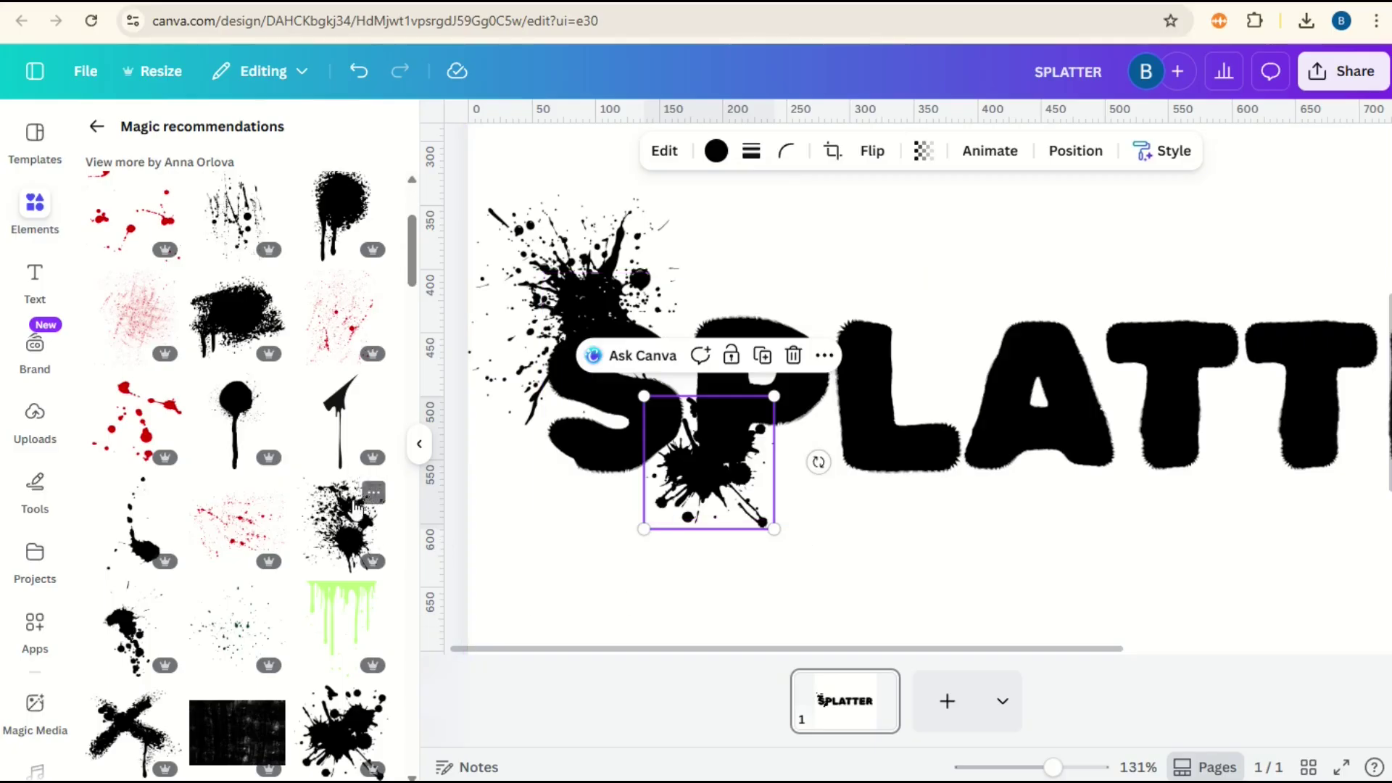
- Add the tall clumped black splatter with trailing drops, scale it down and place it on top of the letter A
scroll(355, 506, down, 3)
click(143, 457)
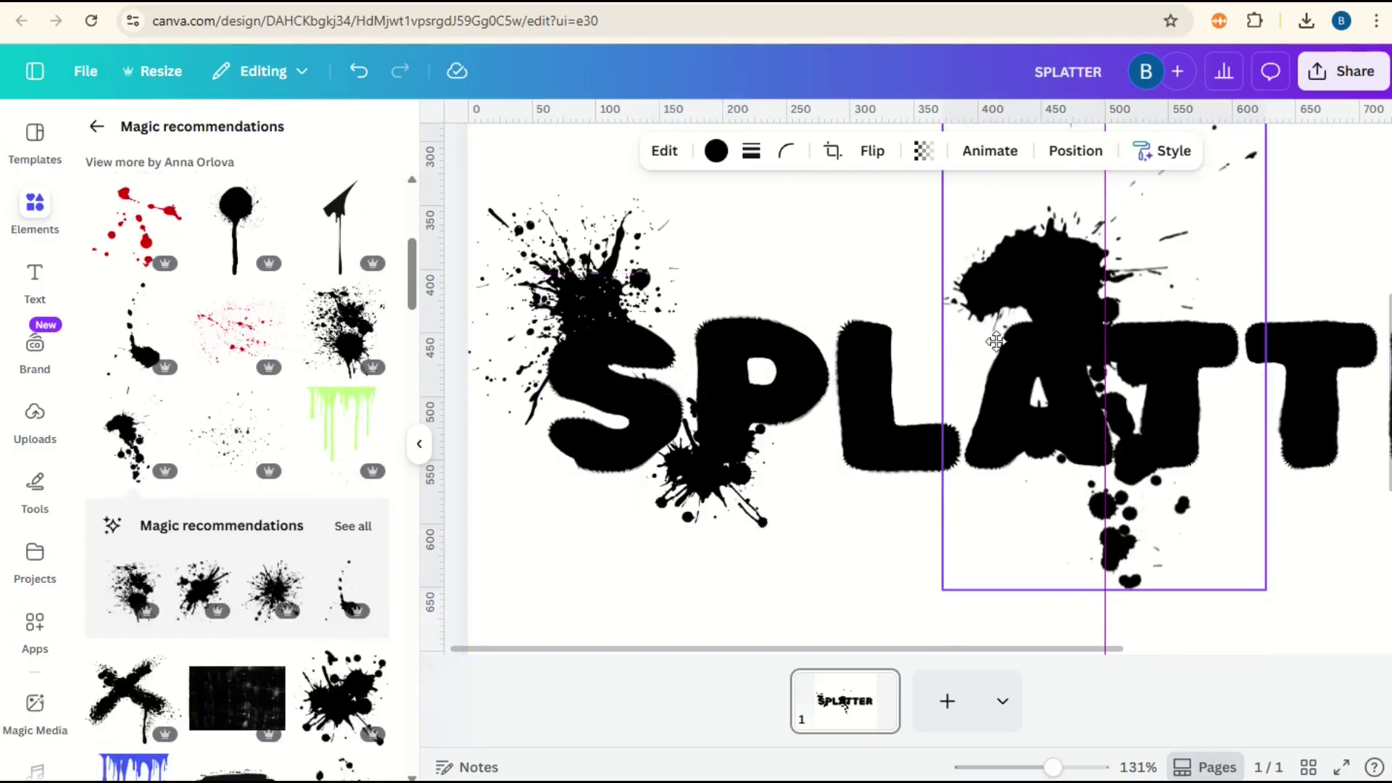
drag(1265, 589, 1073, 305)
drag(1018, 244, 1062, 339)
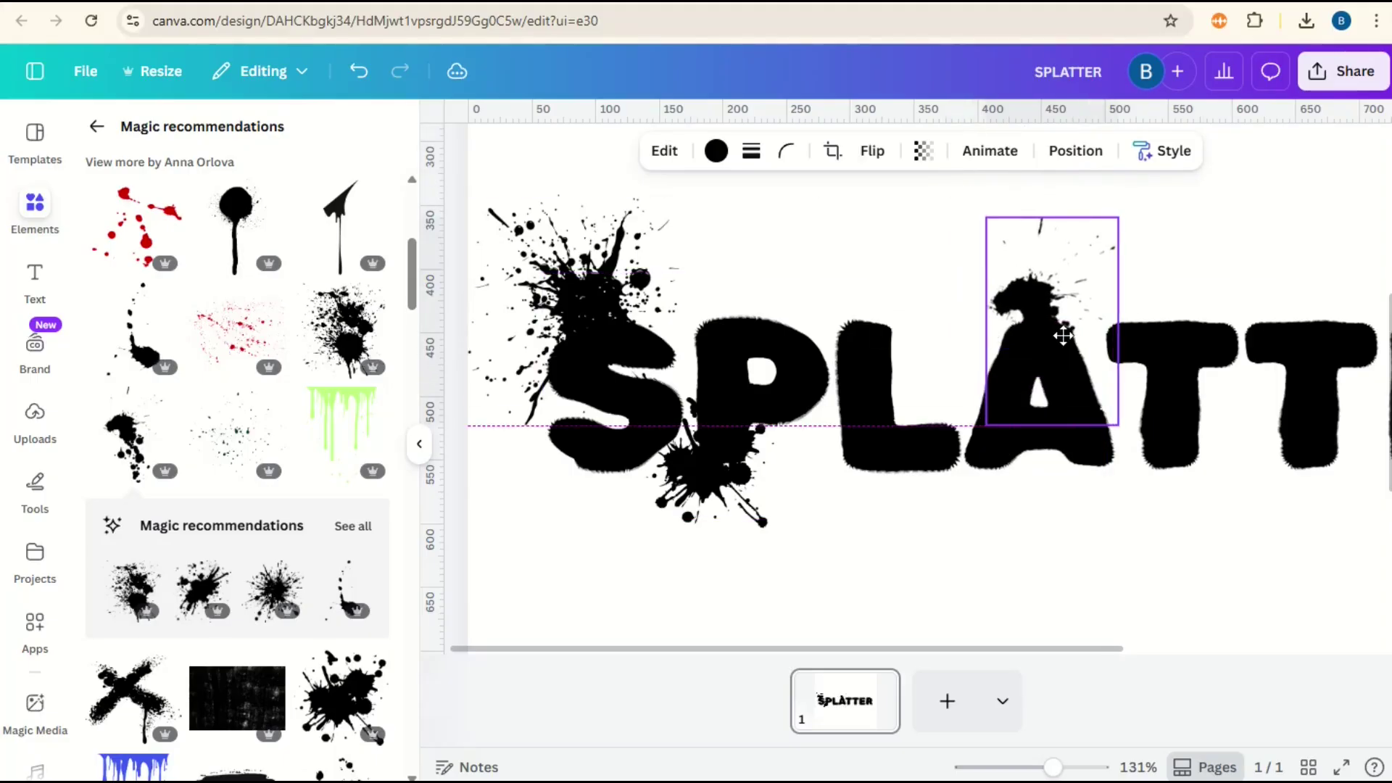
drag(1118, 217, 1153, 194)
drag(1060, 276, 1060, 282)
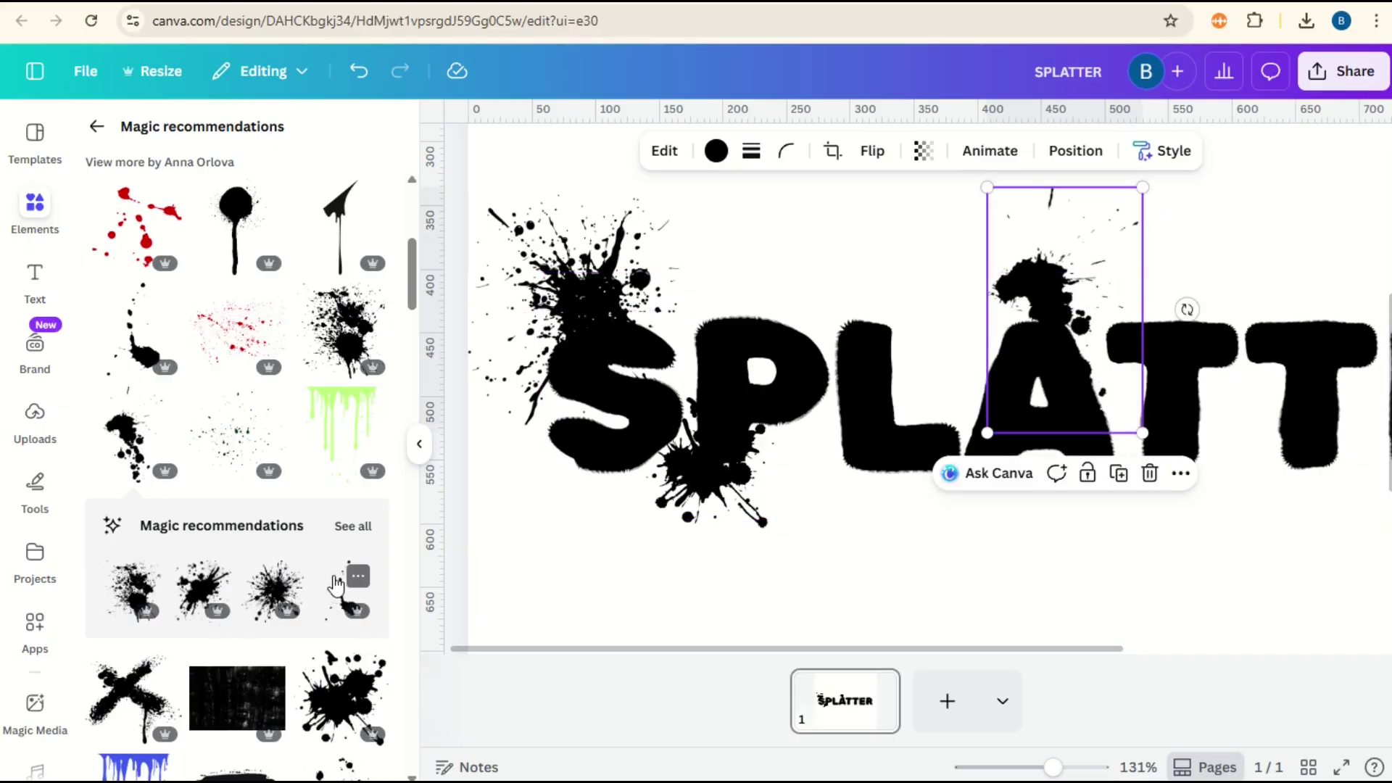
- Show all recommended splatters, then place a small splat below the L and a burst splatter above the first T
click(361, 527)
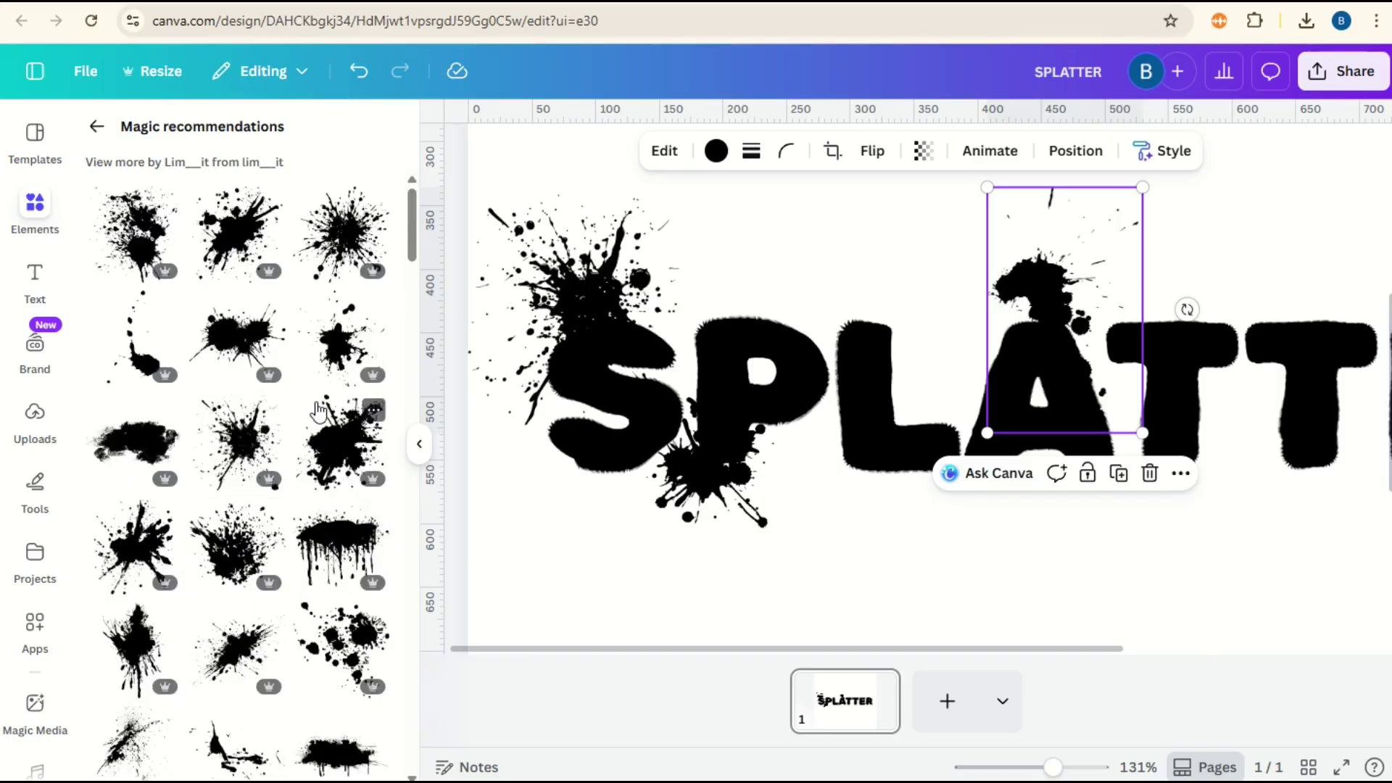
click(258, 450)
drag(1098, 435, 942, 476)
drag(1182, 217, 988, 427)
drag(892, 529, 879, 466)
drag(1053, 767, 1039, 767)
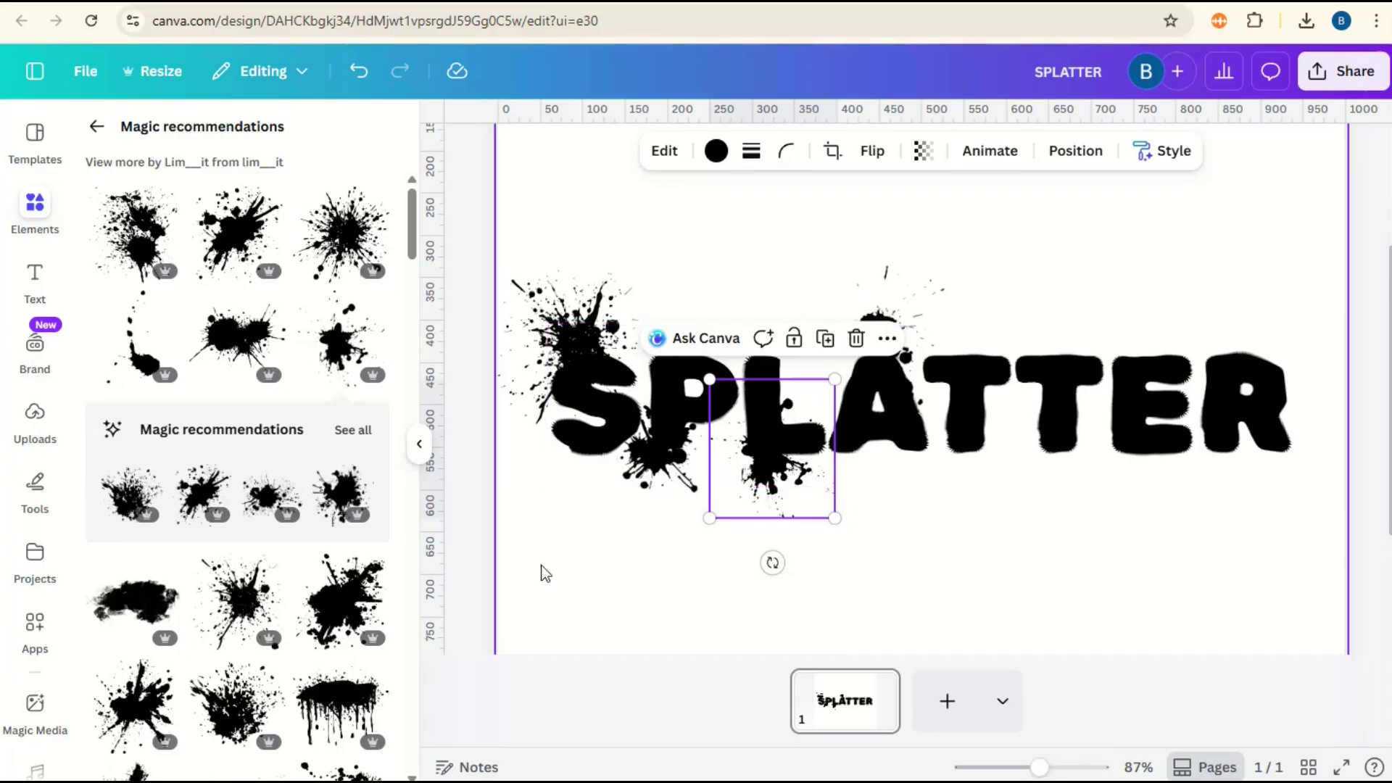
drag(253, 608, 972, 357)
- Add the splatter made of round droplets, scale and rotate it, and place it over the top of the letter R
scroll(348, 508, down, 4)
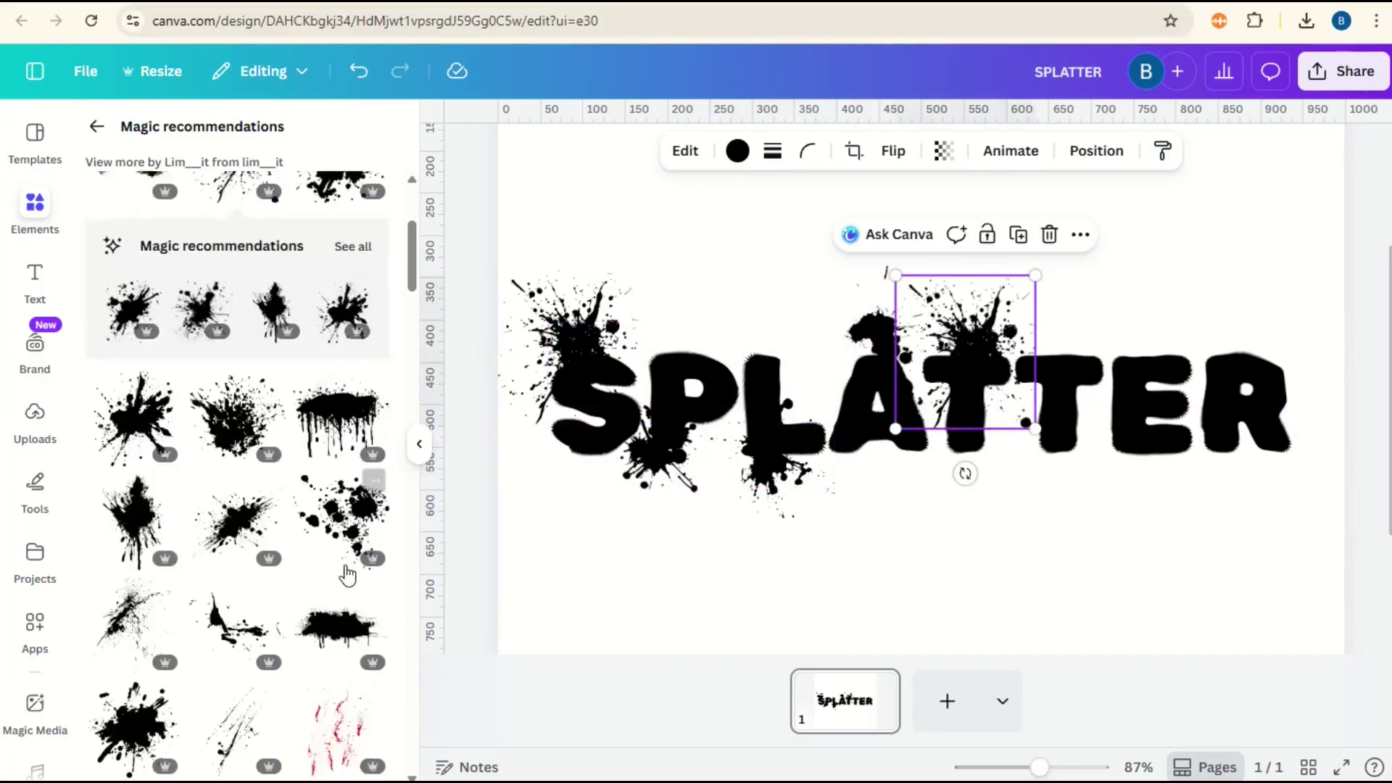
drag(345, 464, 1089, 509)
drag(859, 380, 1056, 569)
drag(1117, 624, 1265, 551)
drag(1165, 532, 1300, 349)
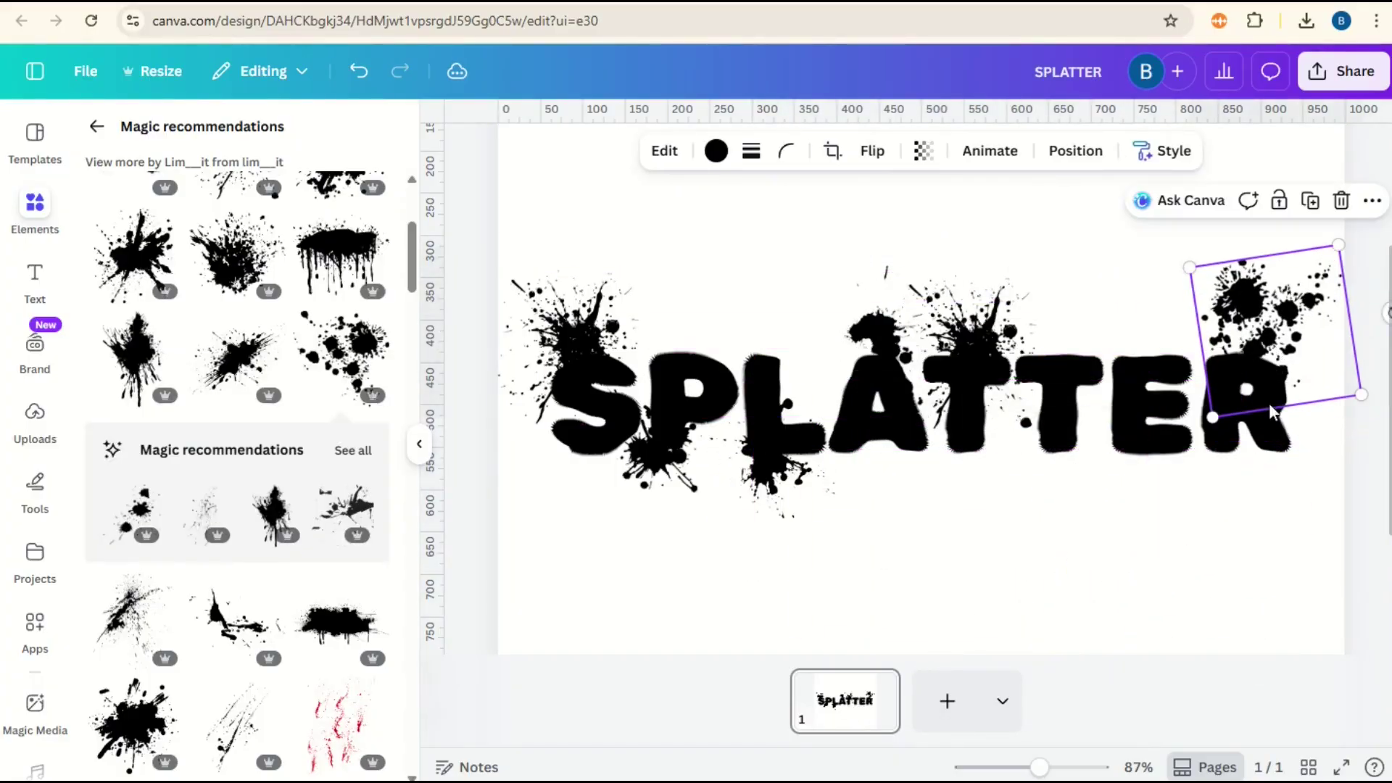
scroll(1383, 313, up, 2)
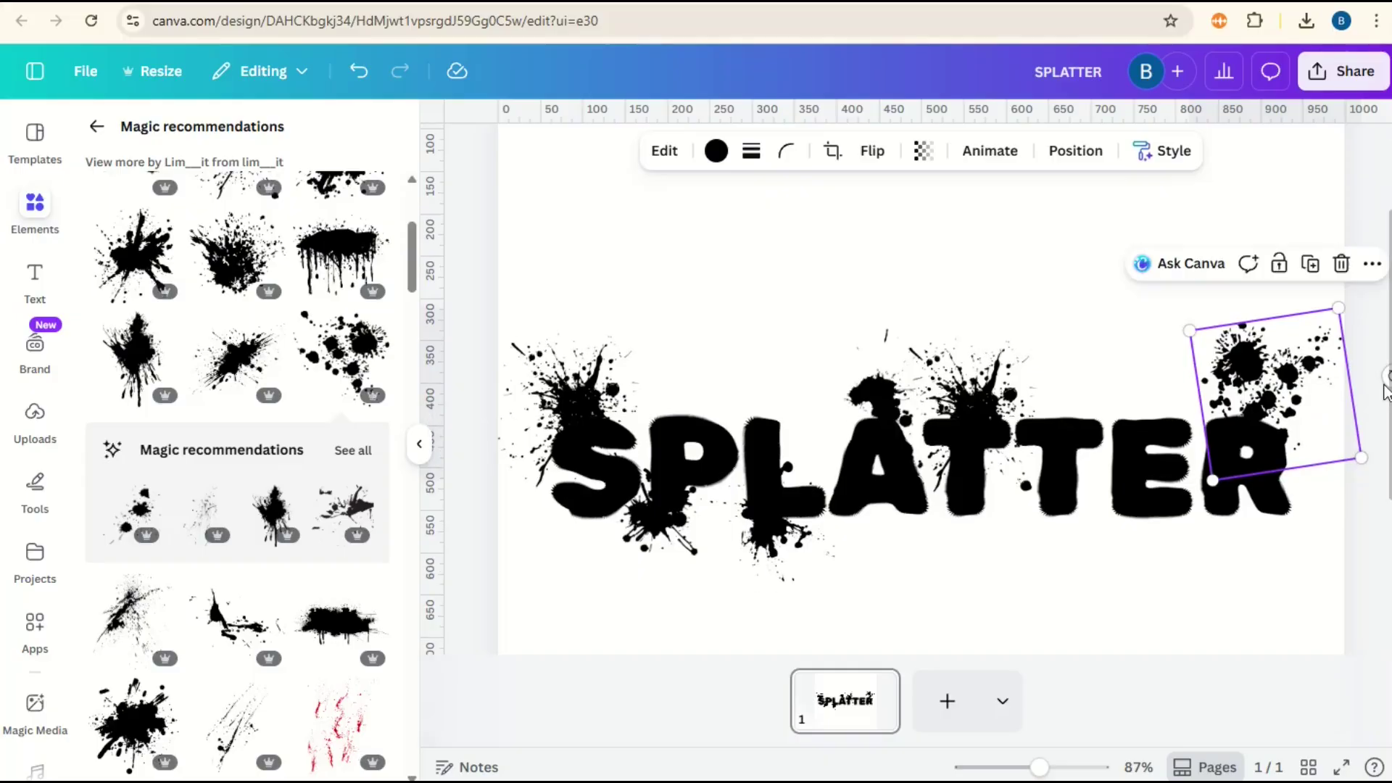
drag(1387, 380, 1159, 373)
drag(1255, 422, 1252, 415)
- Add the splat with a curved trail of drops, rotate and scale it, and hang it beneath the letter E
scroll(297, 573, down, 5)
scroll(284, 593, down, 3)
scroll(283, 586, up, 5)
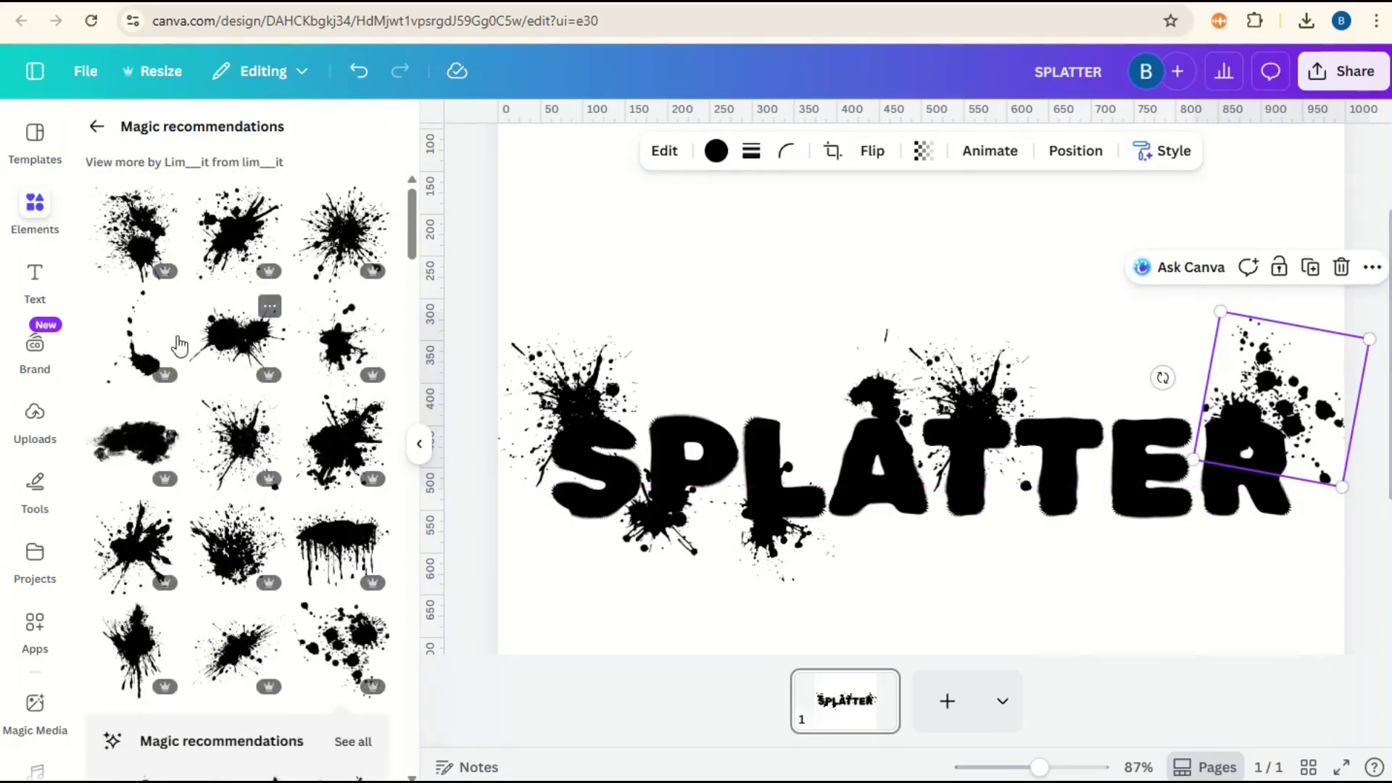
click(142, 361)
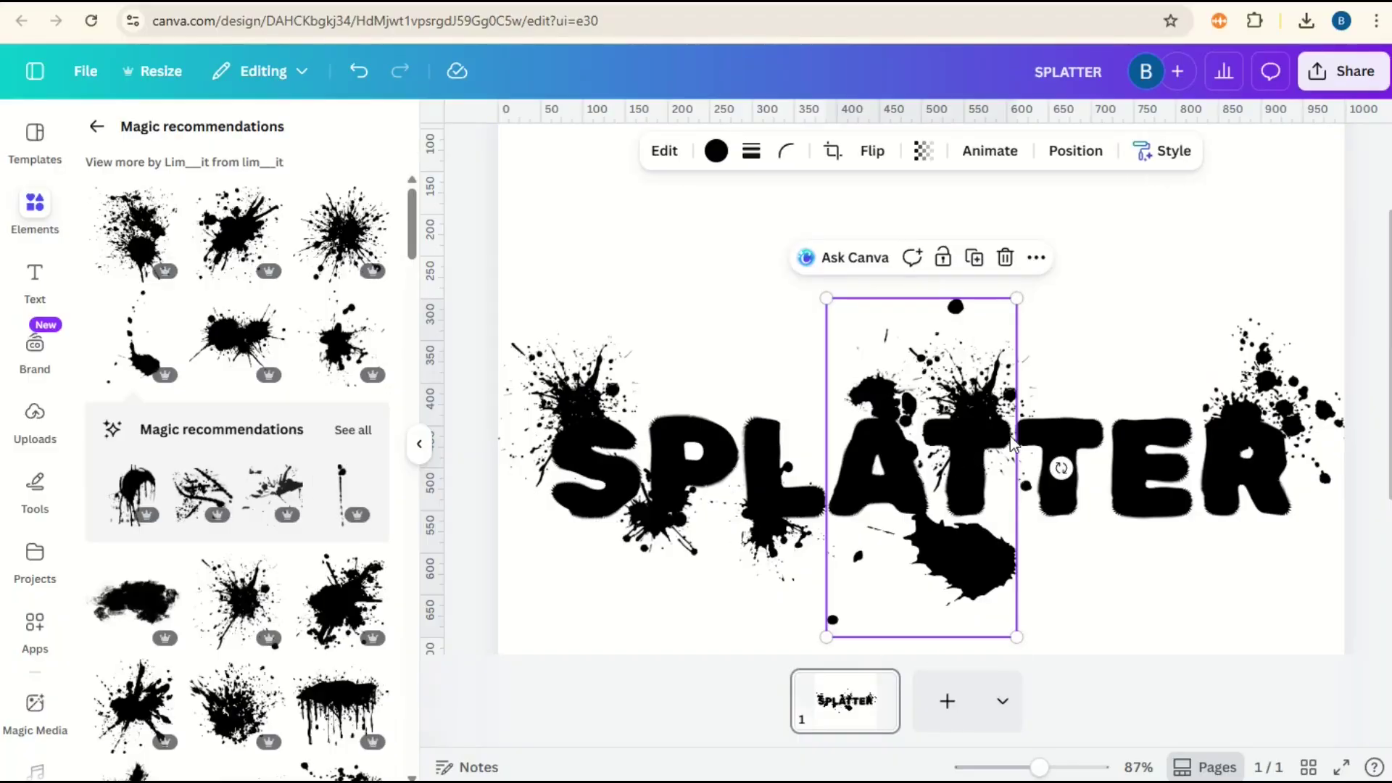
drag(1062, 468, 1124, 520)
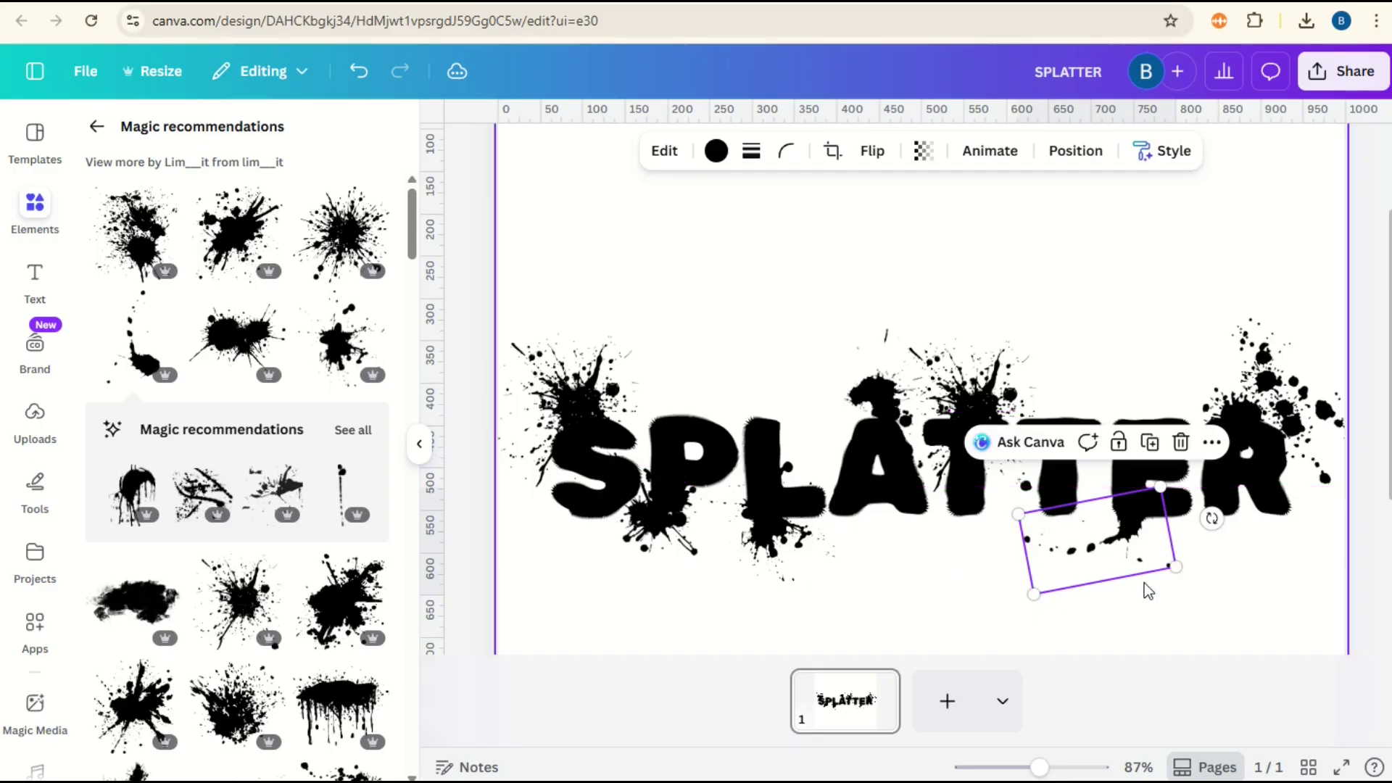
drag(1169, 566, 1278, 618)
drag(1207, 515, 1137, 523)
drag(1249, 535, 1239, 519)
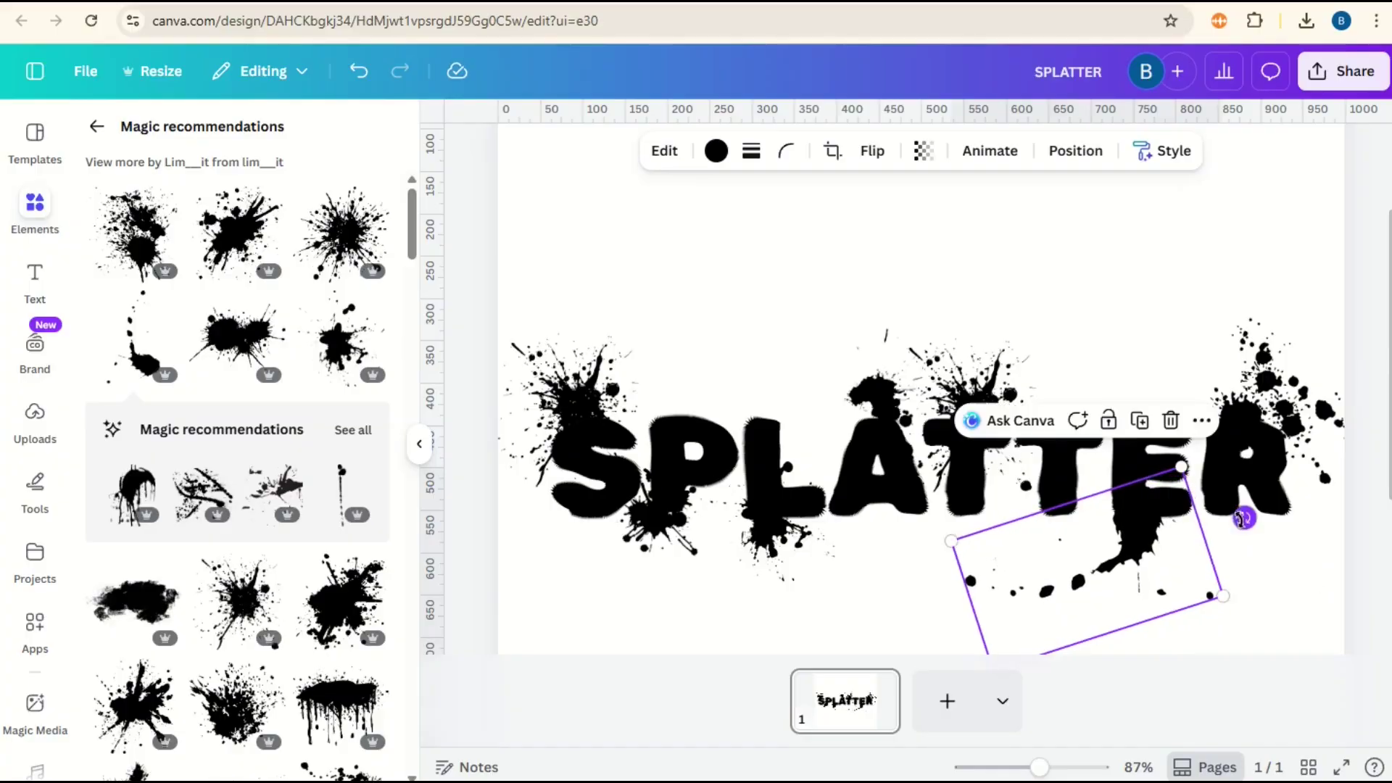
- Place one copy of the small black splat, slightly rotated, above the second T and another above the P
drag(364, 308, 1081, 403)
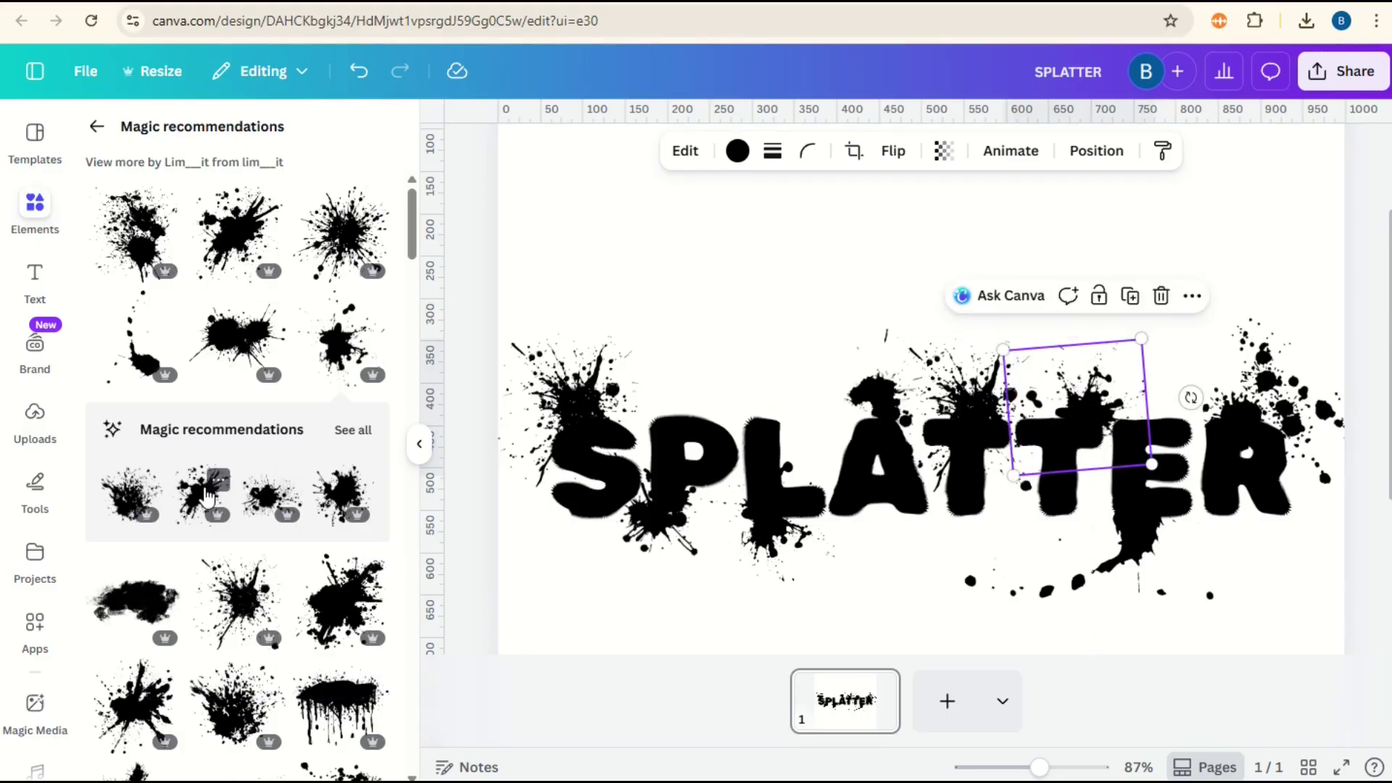
click(341, 359)
drag(929, 493, 716, 424)
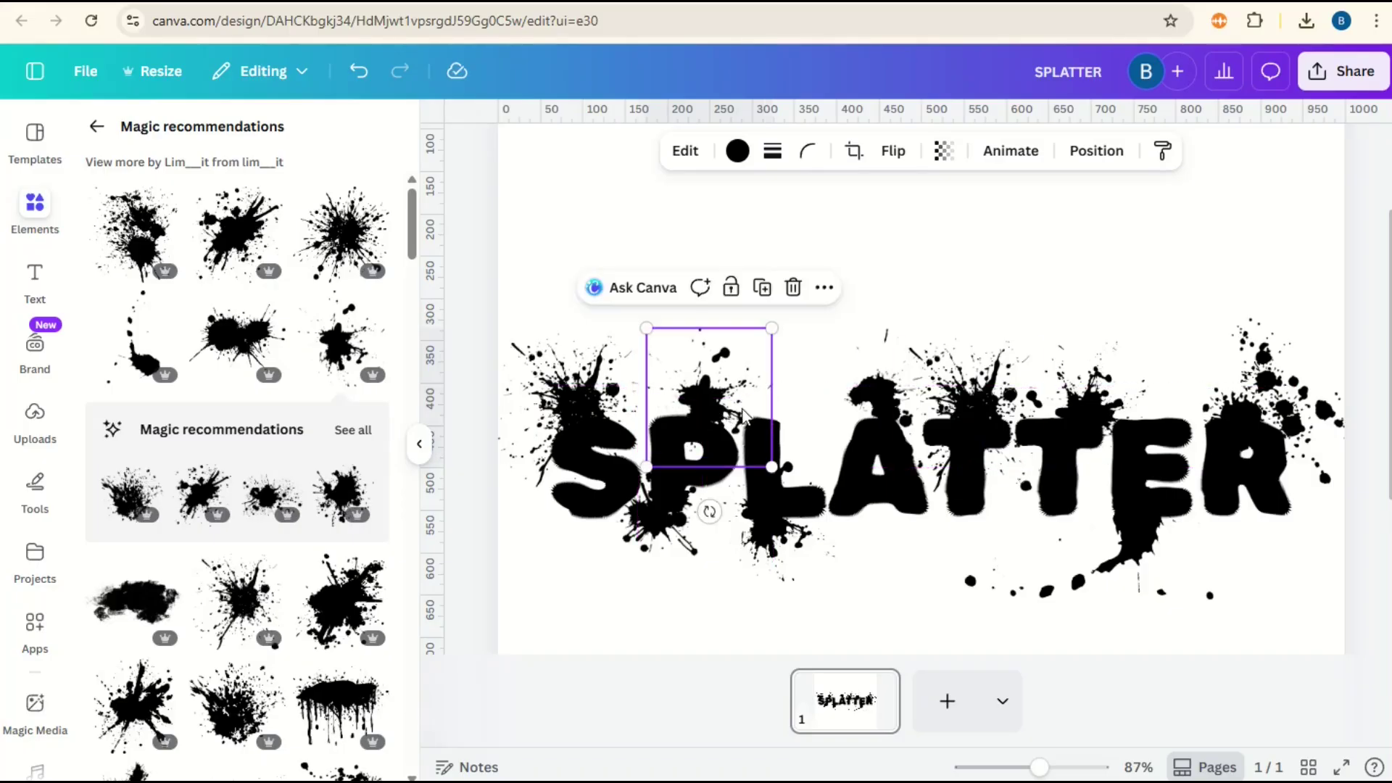
- Add the elongated splash graphic, shrink it and place it beneath the letter A
scroll(327, 553, down, 5)
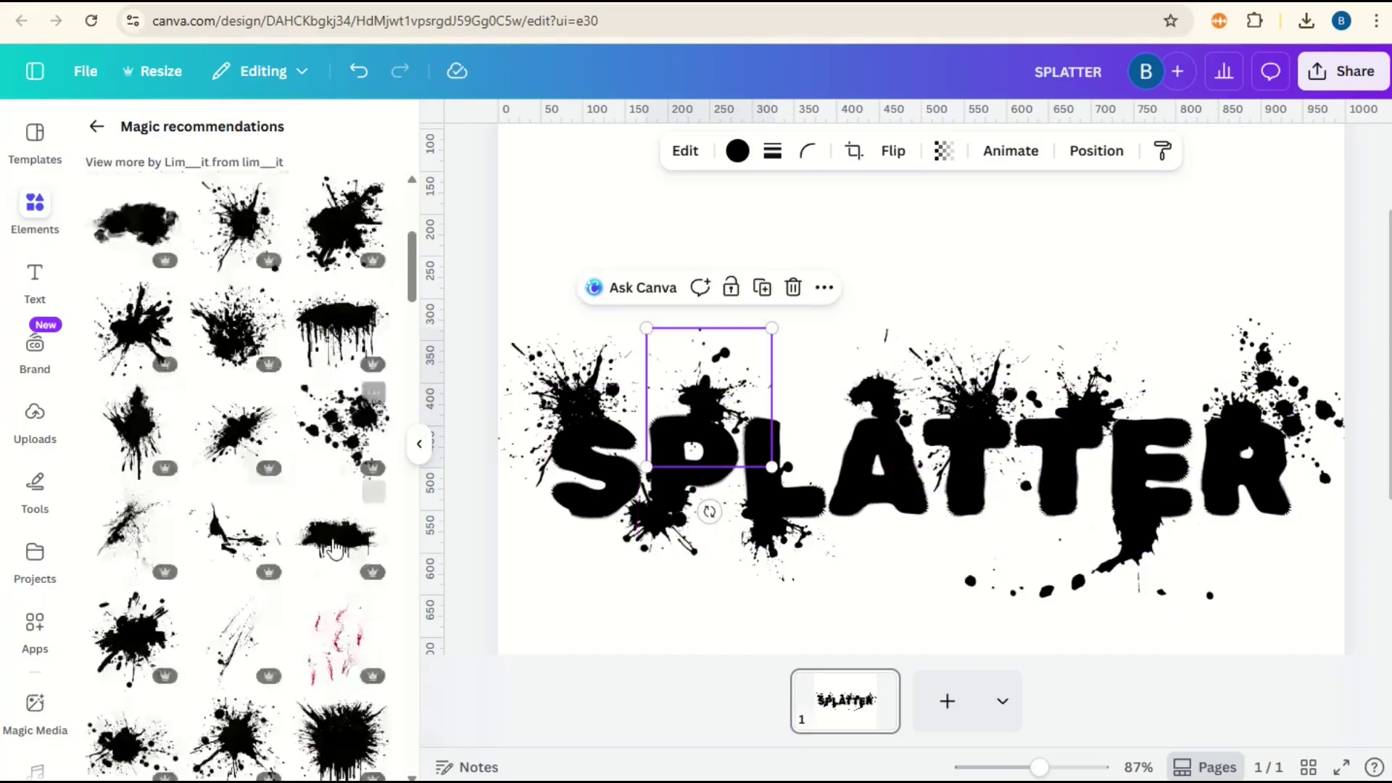
click(246, 529)
drag(867, 455, 883, 527)
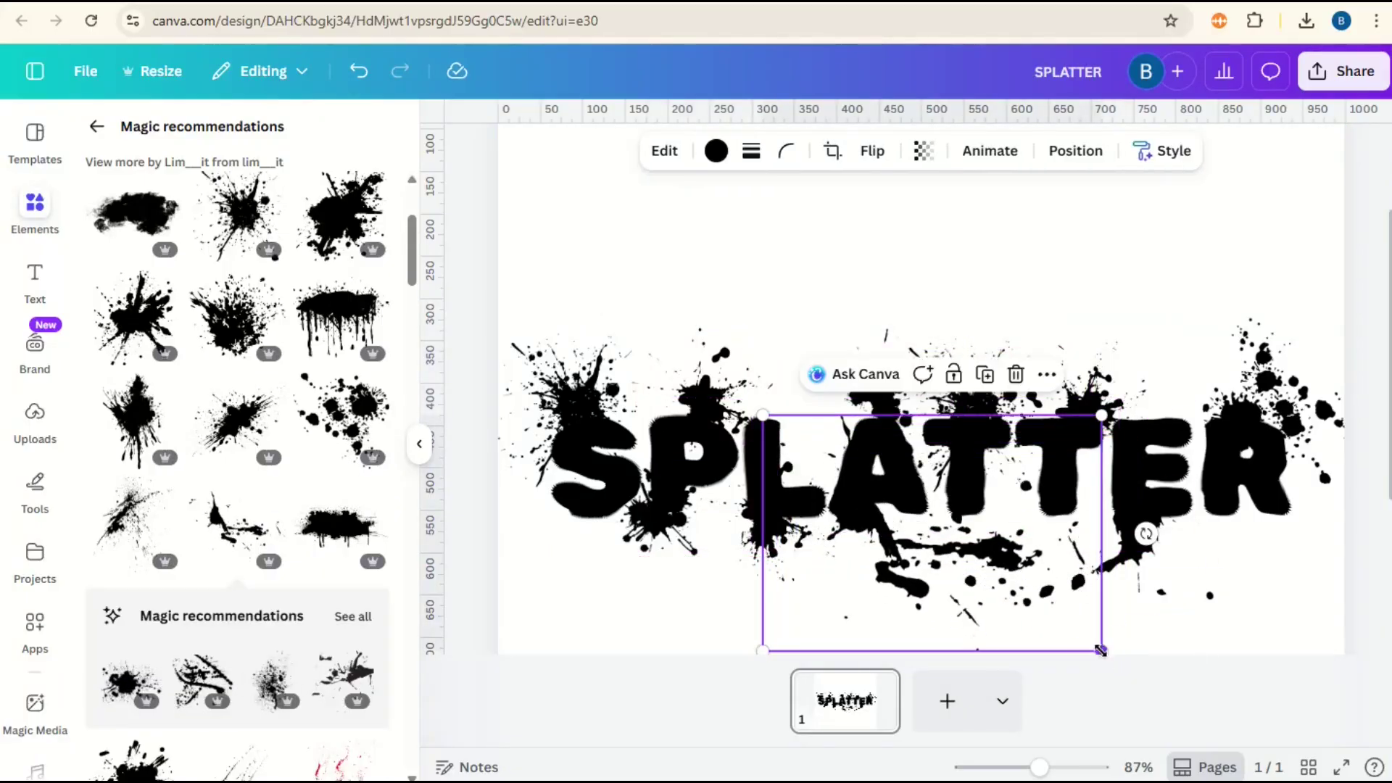
drag(1100, 647, 951, 547)
drag(804, 470, 851, 510)
- Download the design as a PNG with a transparent background
drag(1040, 767, 1020, 767)
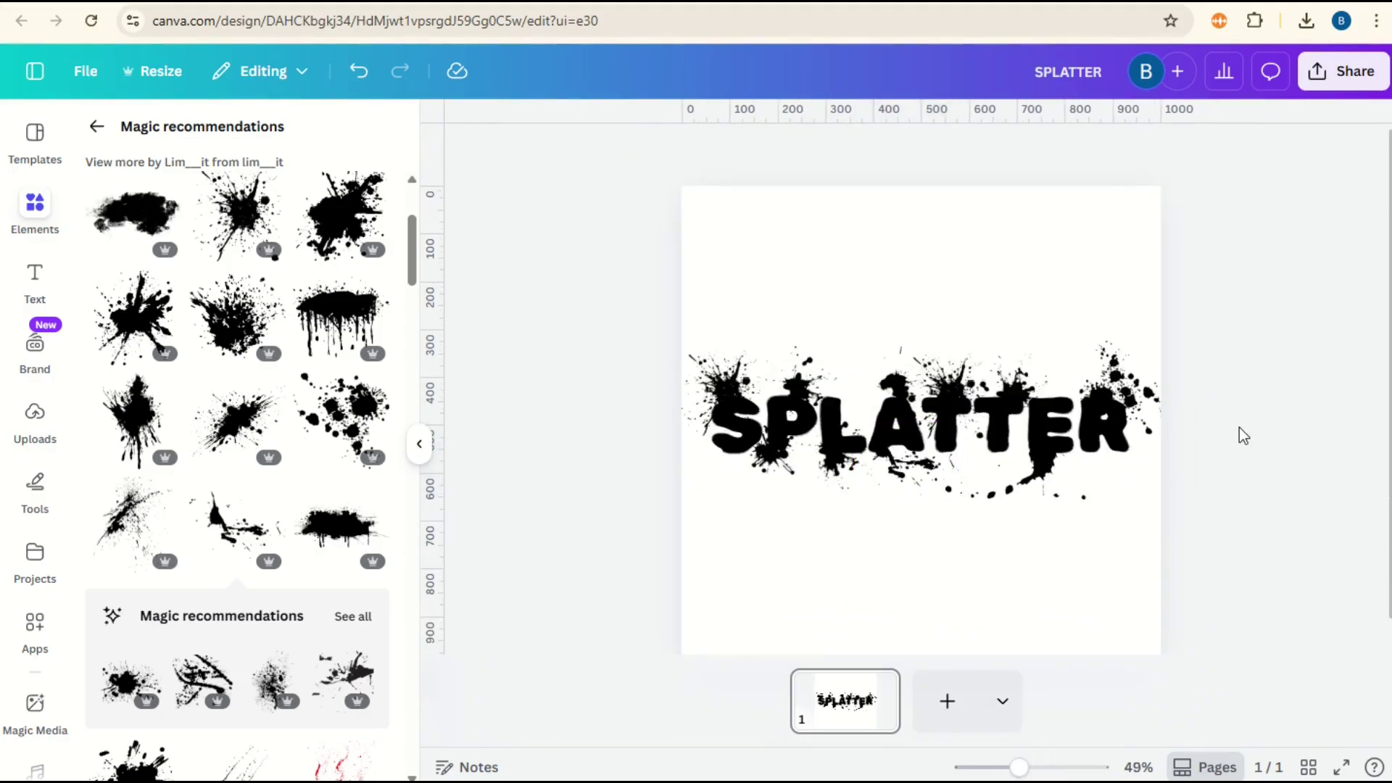
click(1340, 73)
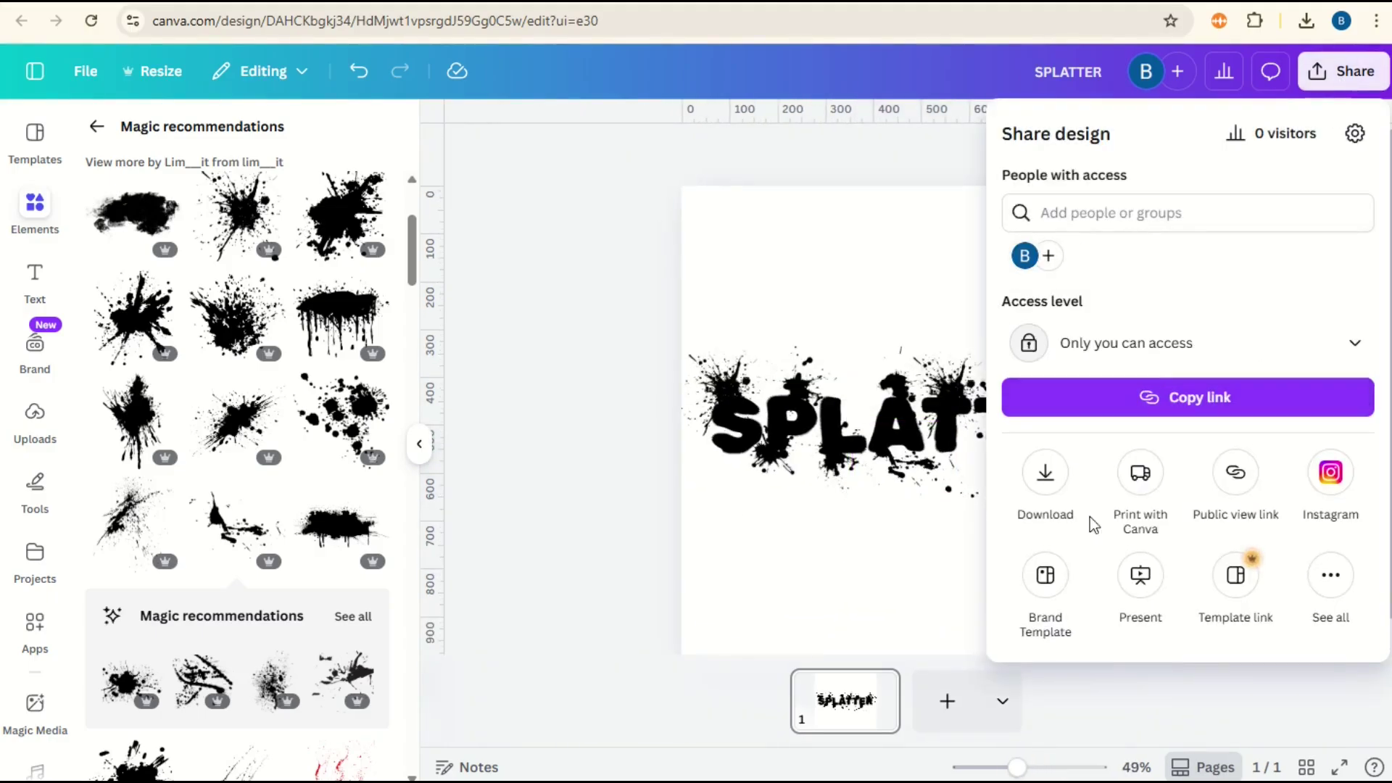
click(1046, 475)
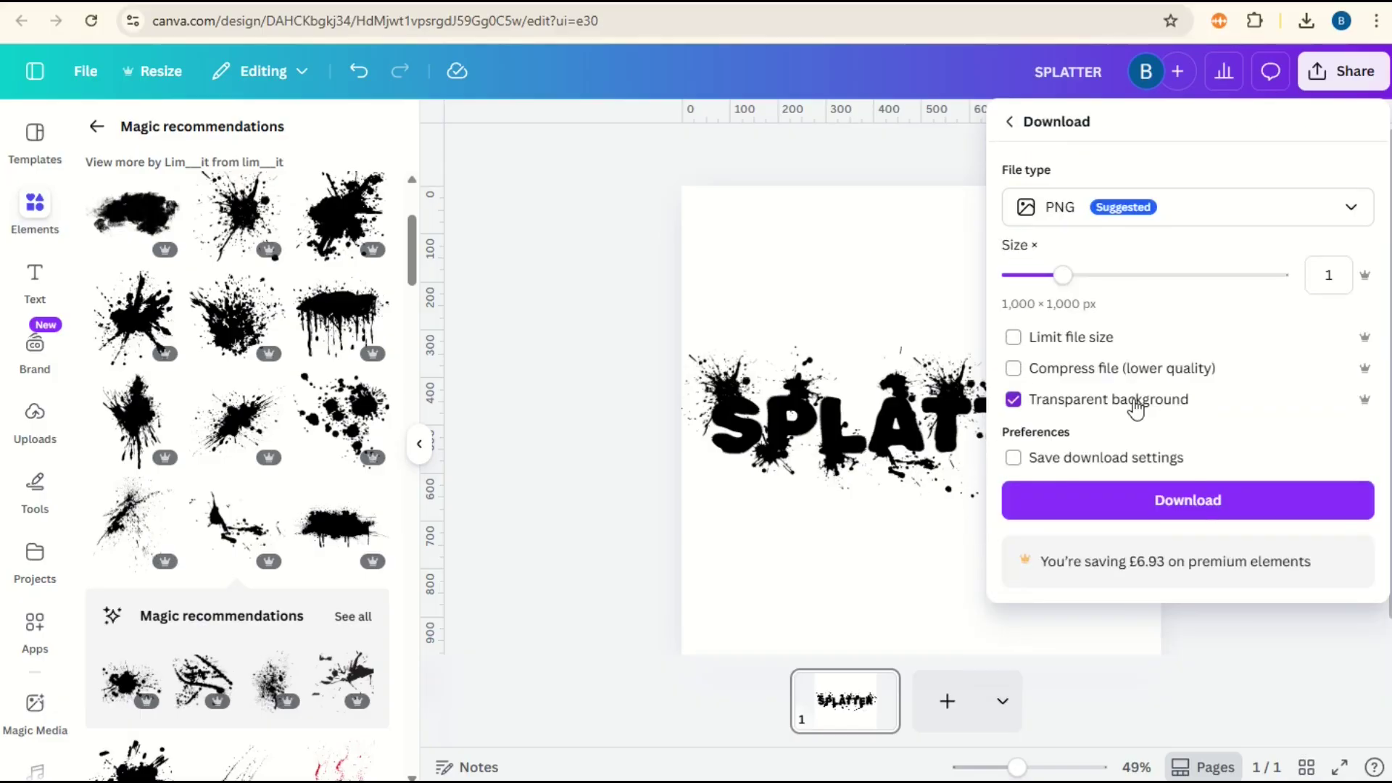
click(1196, 508)
- Place the downloaded PNG on the page, delete the original text and splatters, and move the image near the page centre
drag(1173, 79, 841, 213)
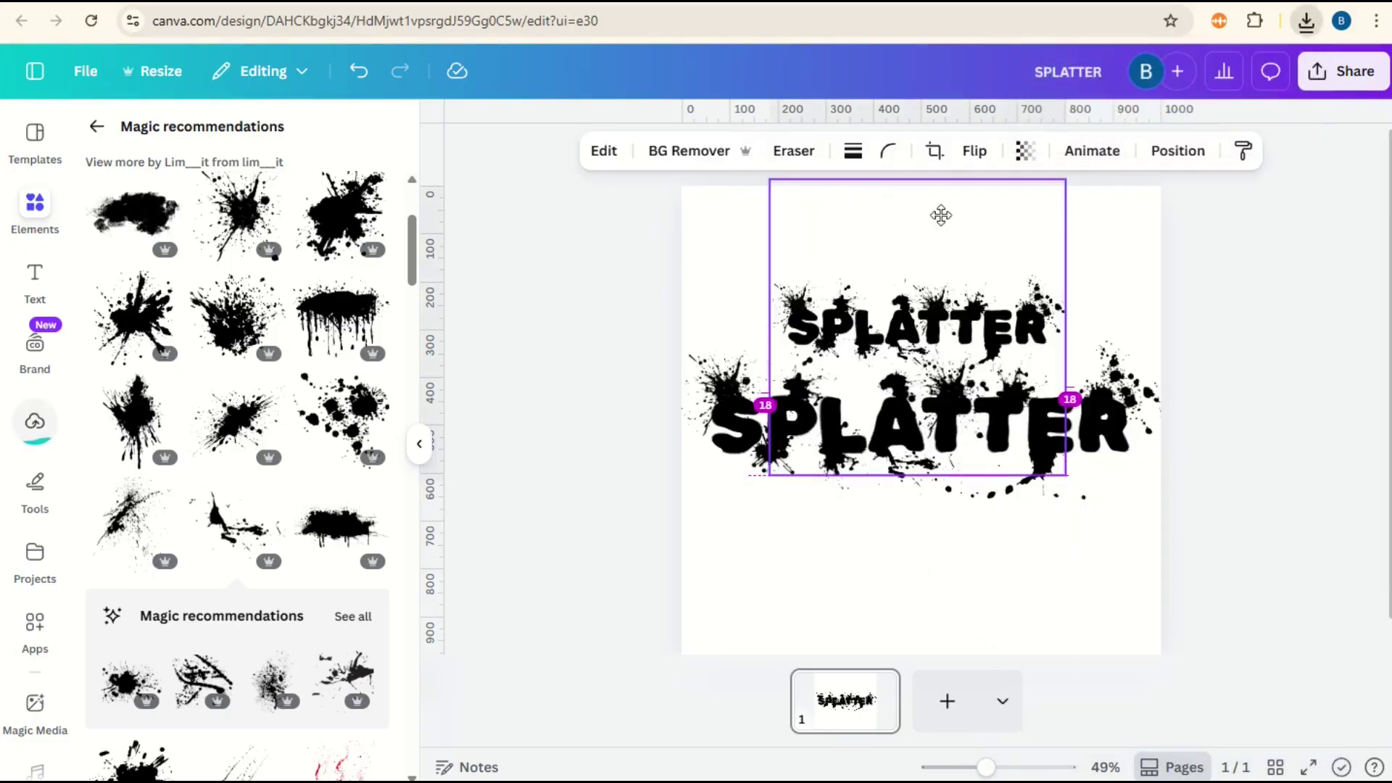
drag(941, 215, 967, 215)
drag(1259, 377, 1329, 553)
drag(1059, 284, 1059, 178)
drag(1281, 392, 544, 560)
key(Delete)
drag(845, 286, 904, 491)
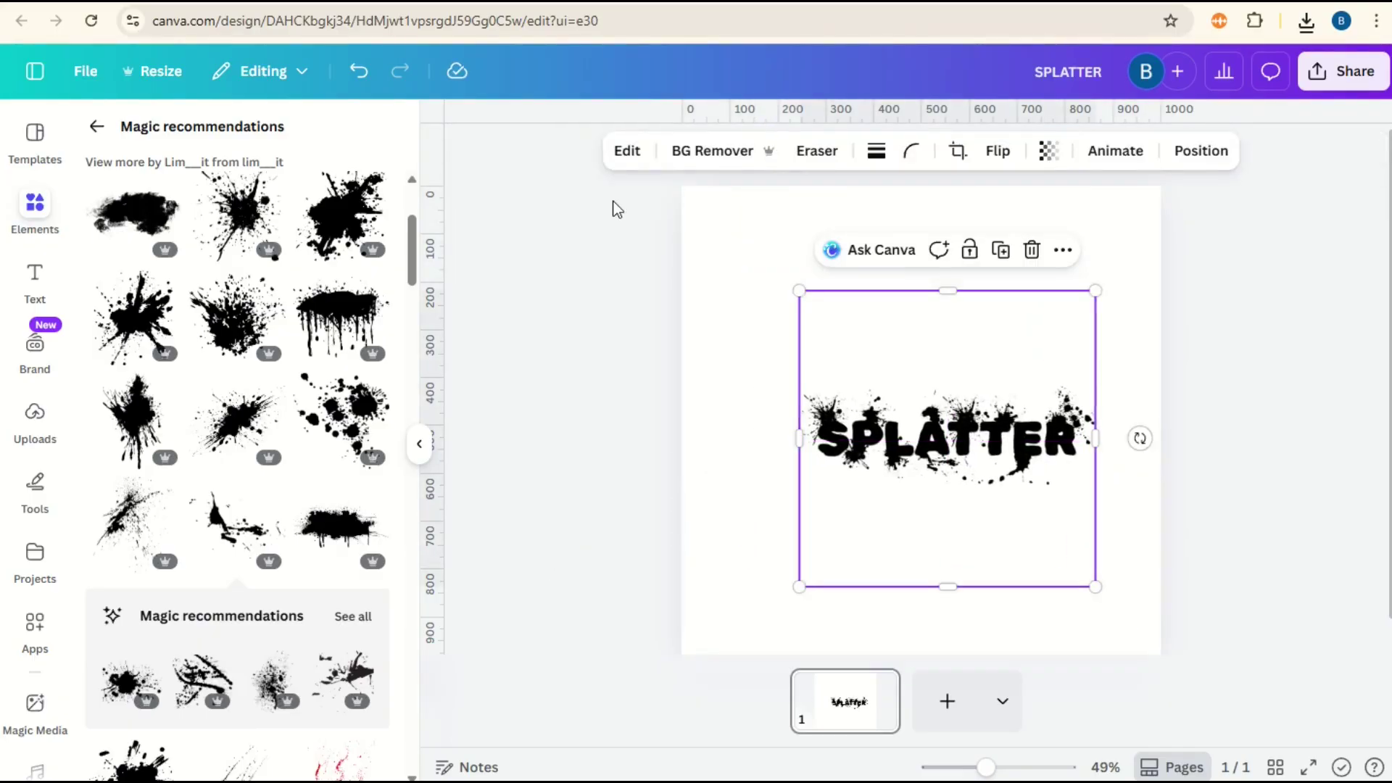
- Filter the photos to square orientation, add the laptop-and-notebook photo, shrink it and place it in the page's upper-left area
click(96, 131)
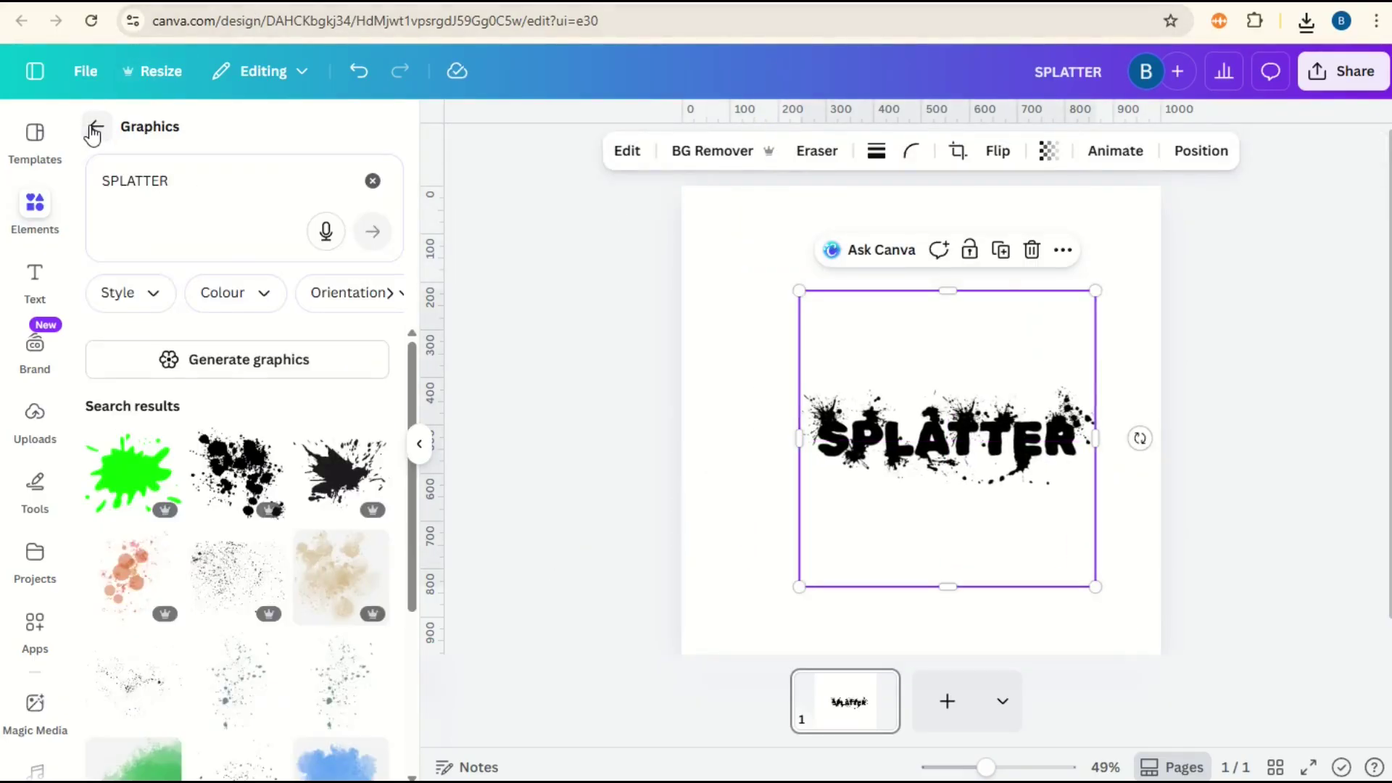
click(96, 130)
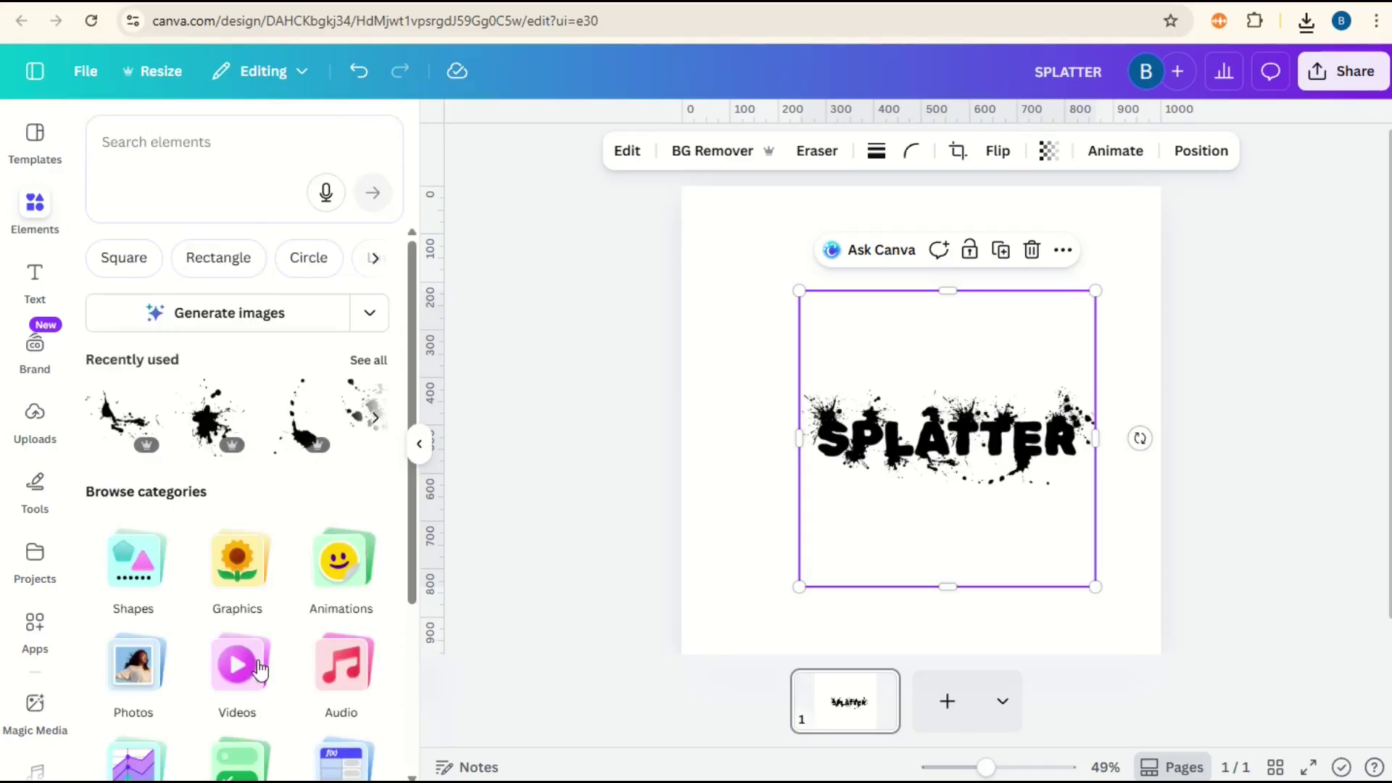
click(145, 664)
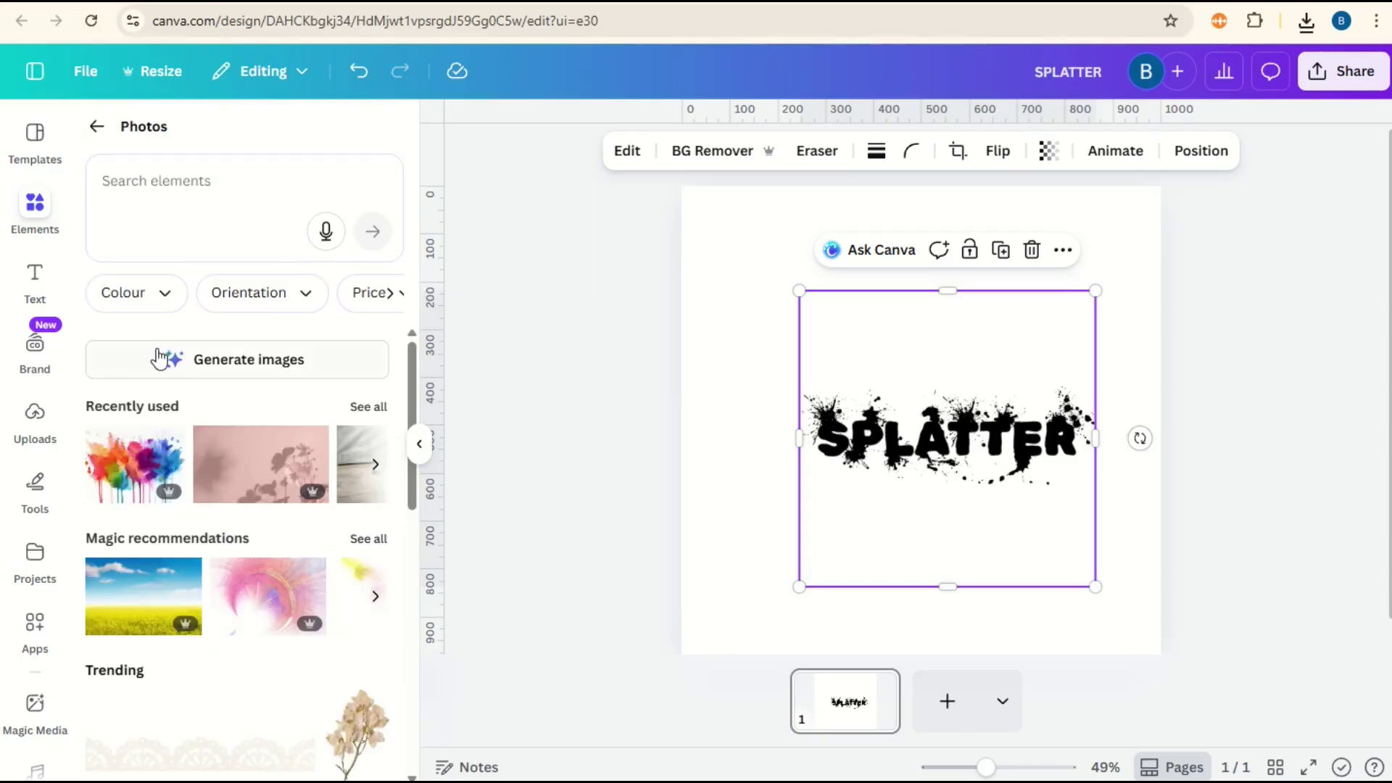
click(303, 299)
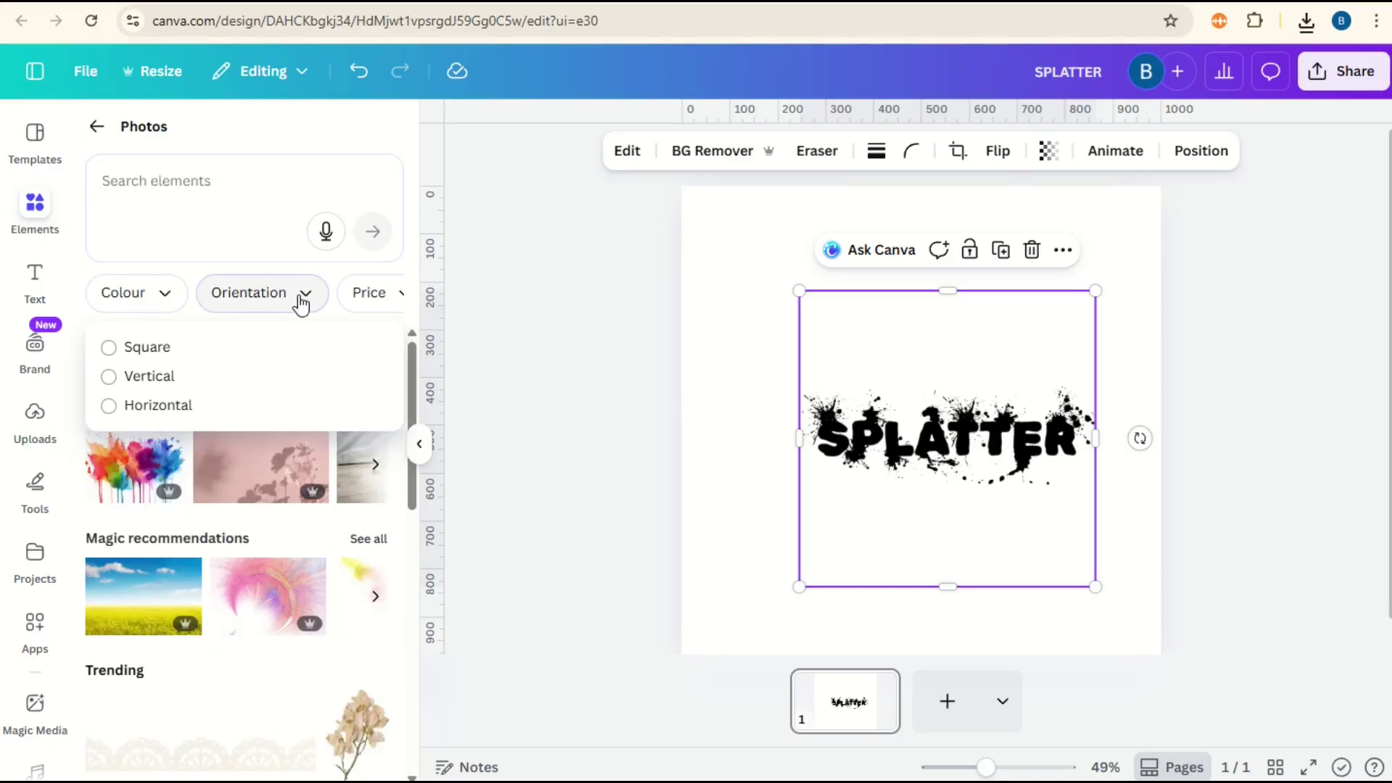
click(154, 348)
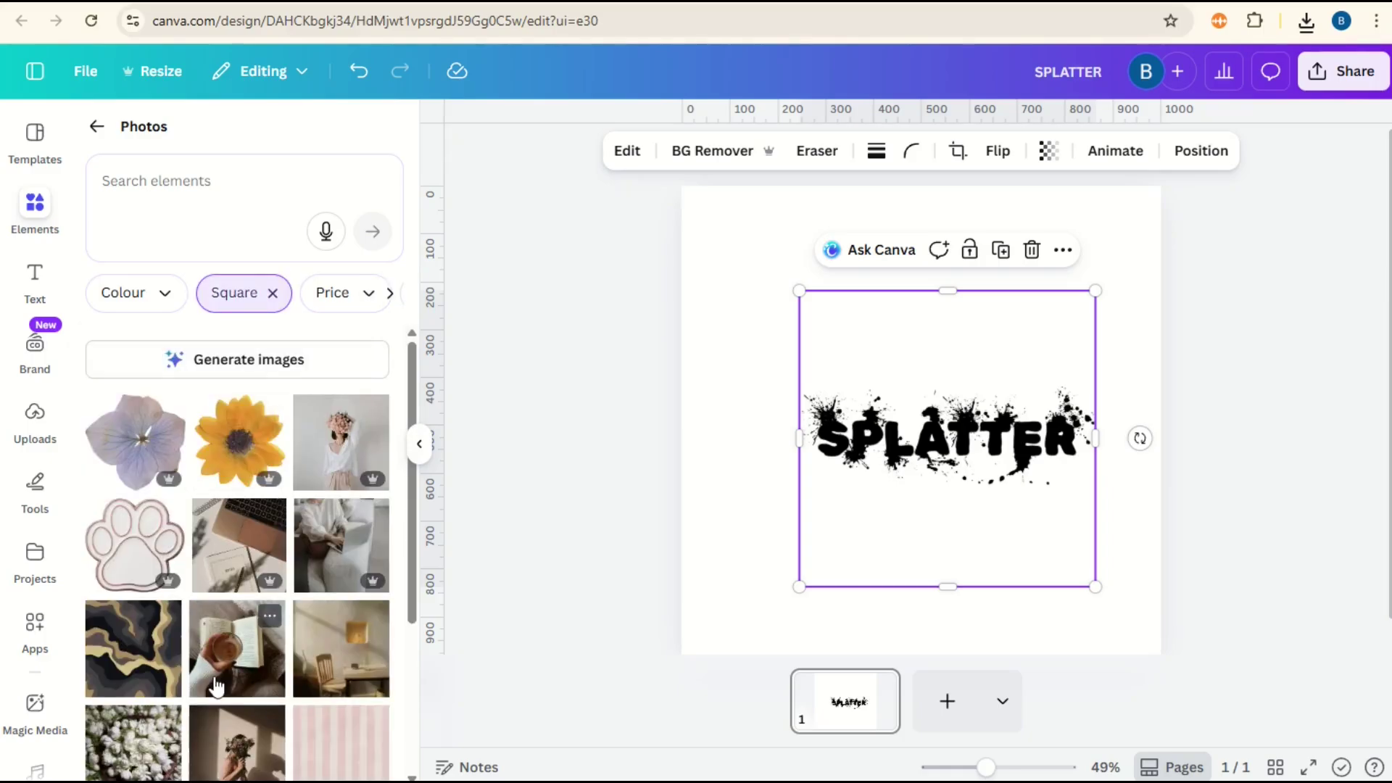
click(244, 547)
drag(911, 472, 876, 456)
drag(1079, 597, 906, 425)
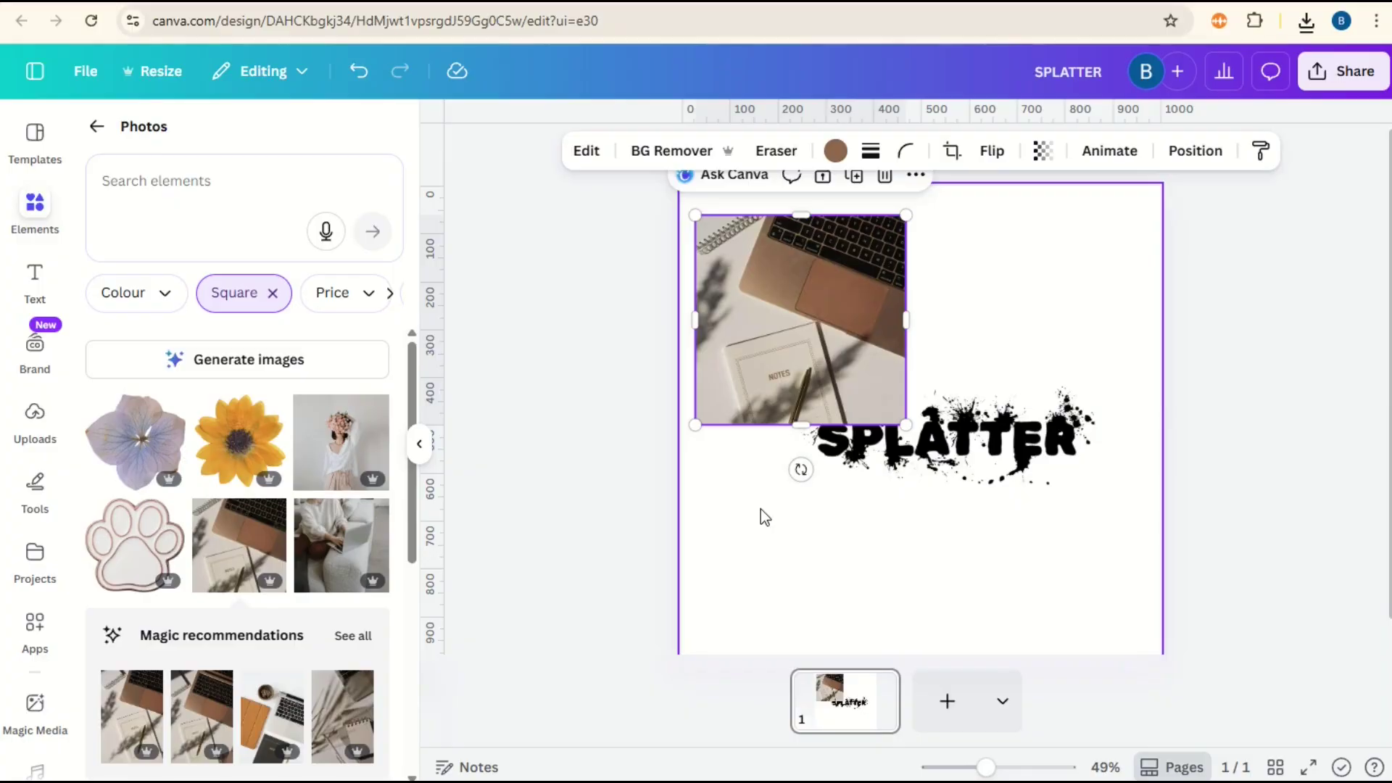
- Search the apps for IMAGE CUTOUT MAKER and open Image Cutout Maker with the laptop photo selected
click(32, 628)
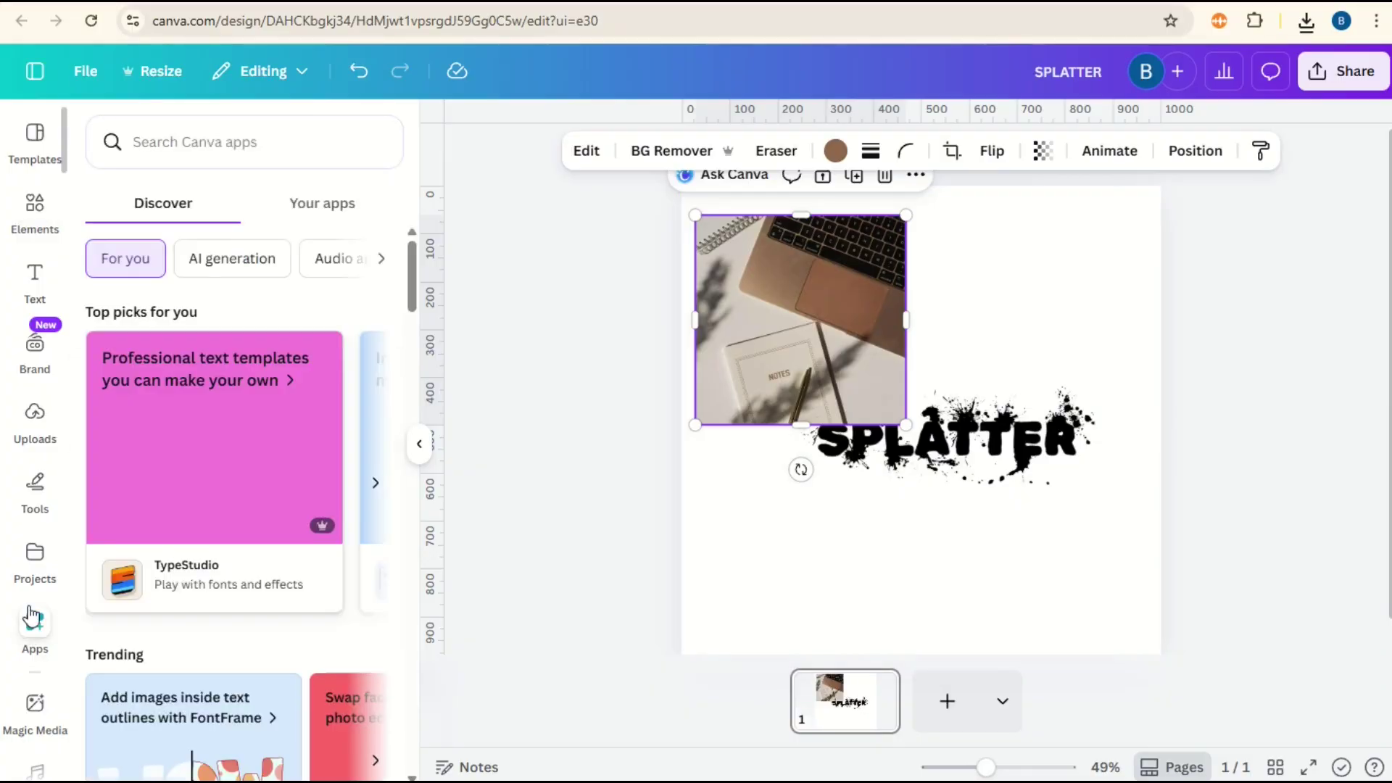
click(197, 150)
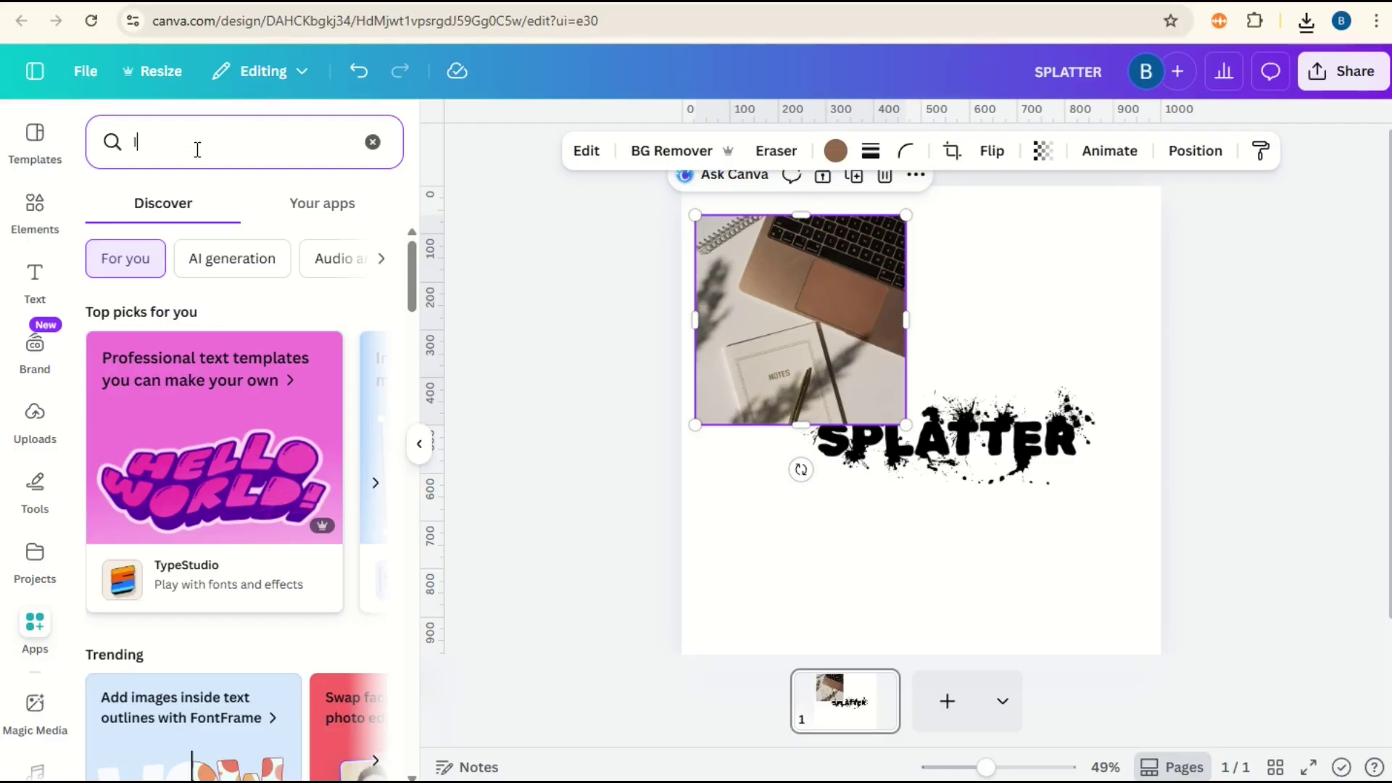
text(IMAGE CUTOUT MAKER)
key(Return)
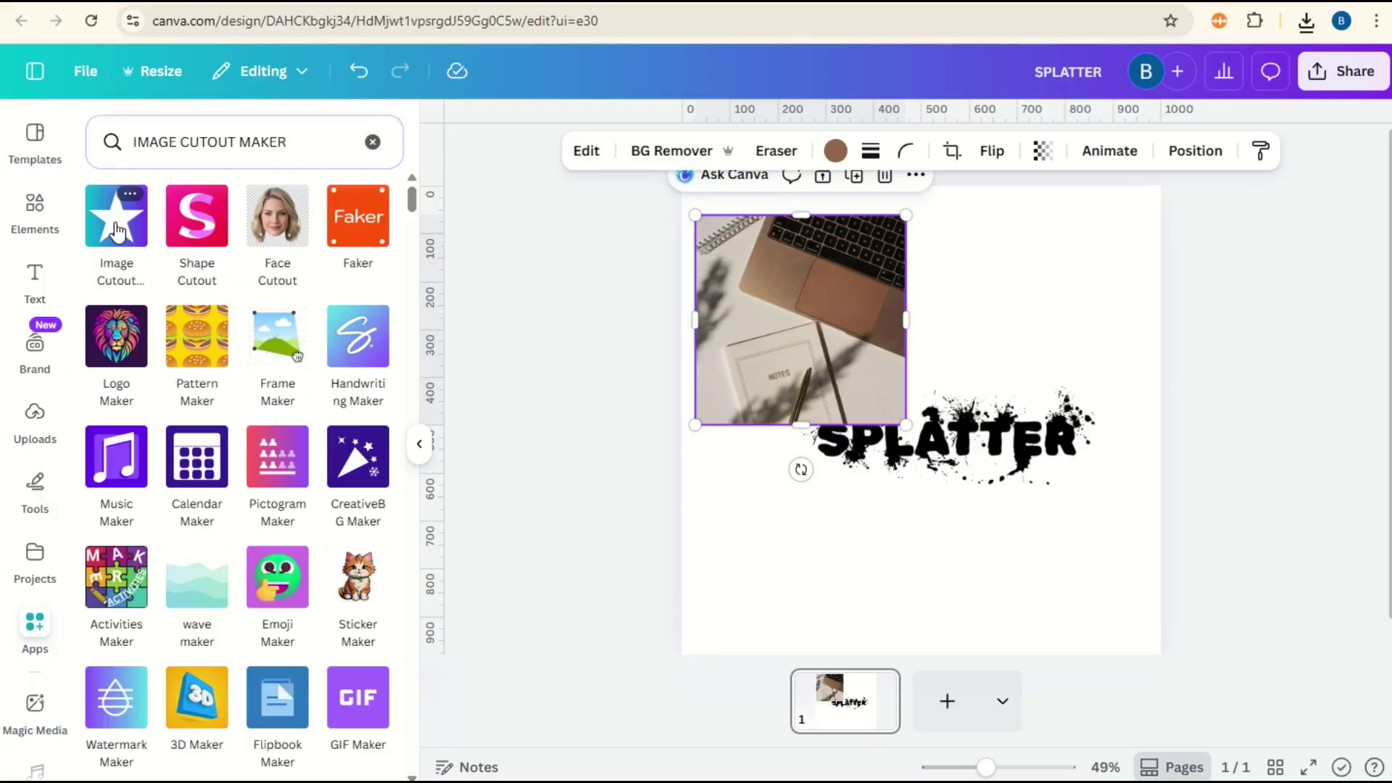
click(116, 226)
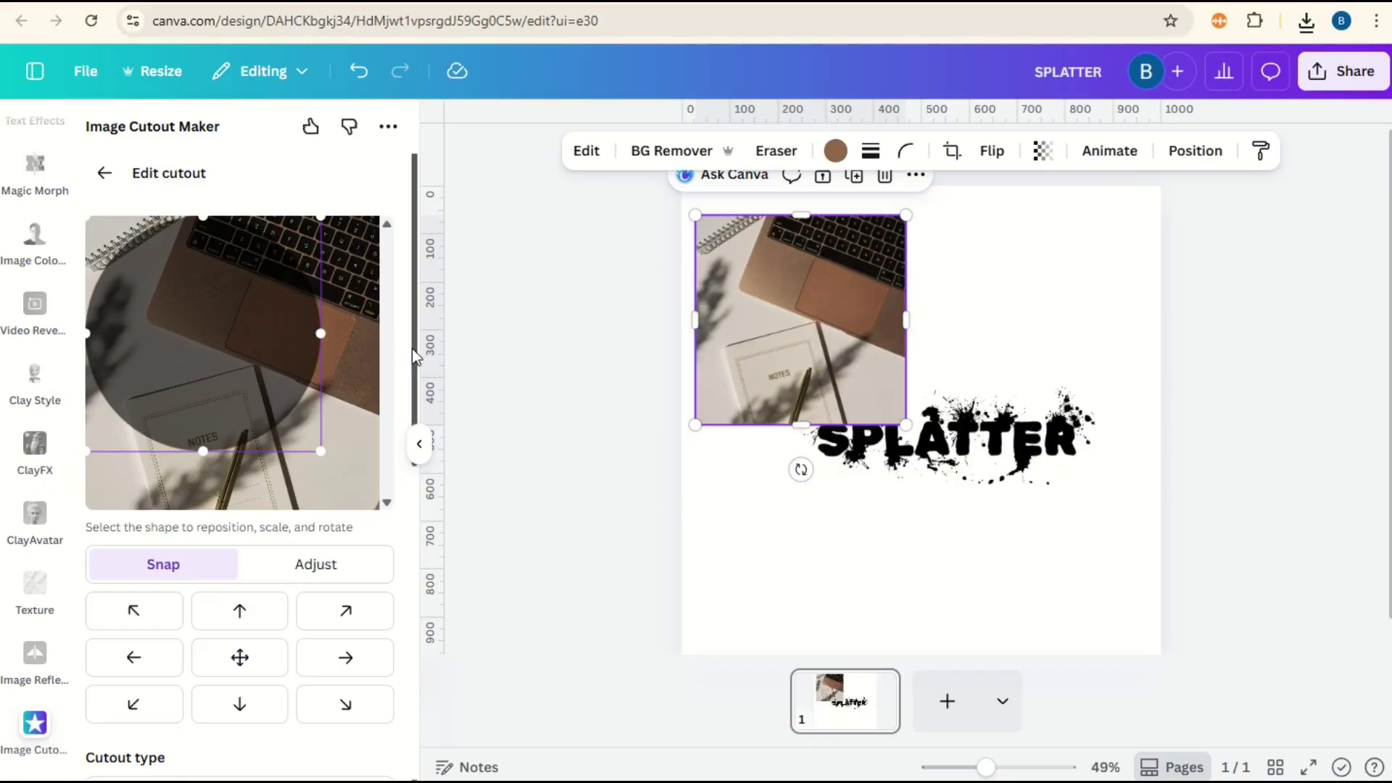
- Set the cutout type to Image and use the SPLATTER image as the cutout shape
scroll(406, 373, down, 4)
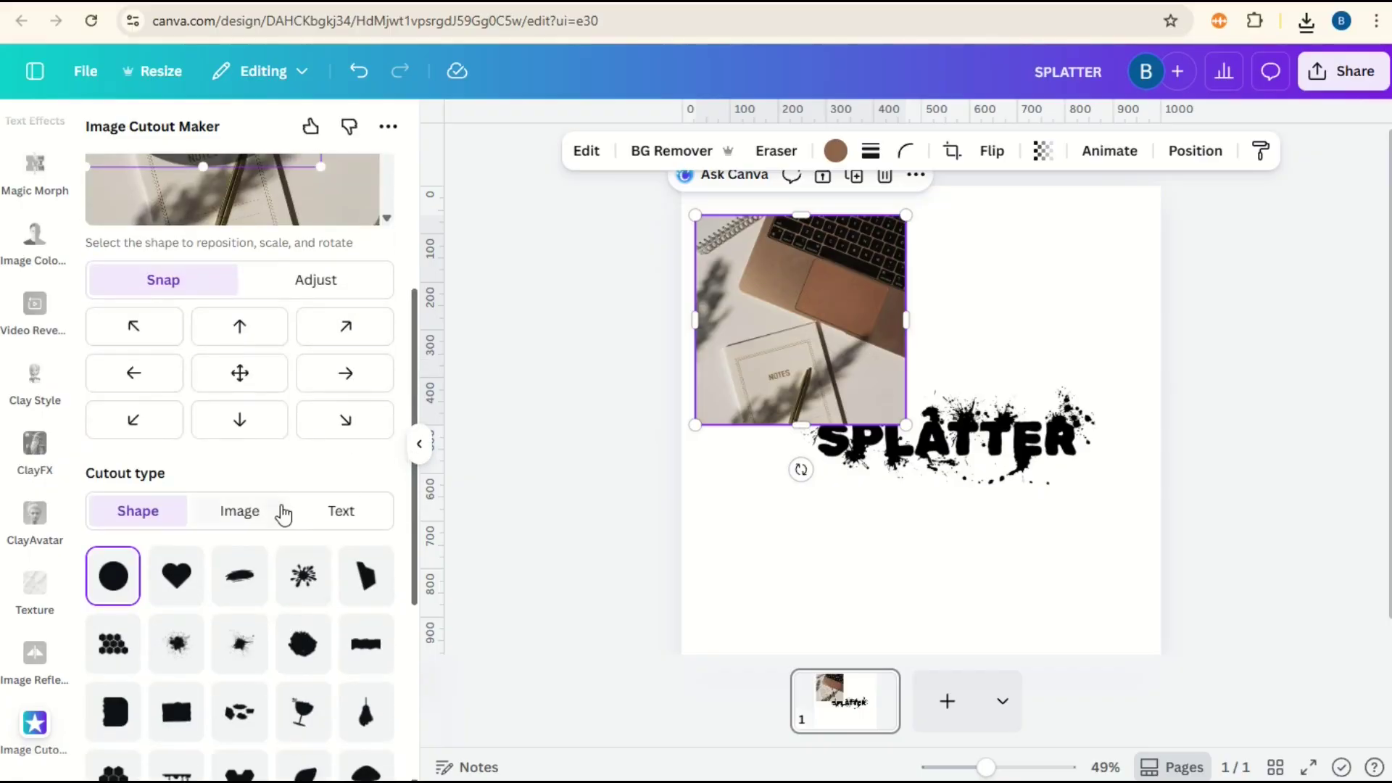
click(247, 512)
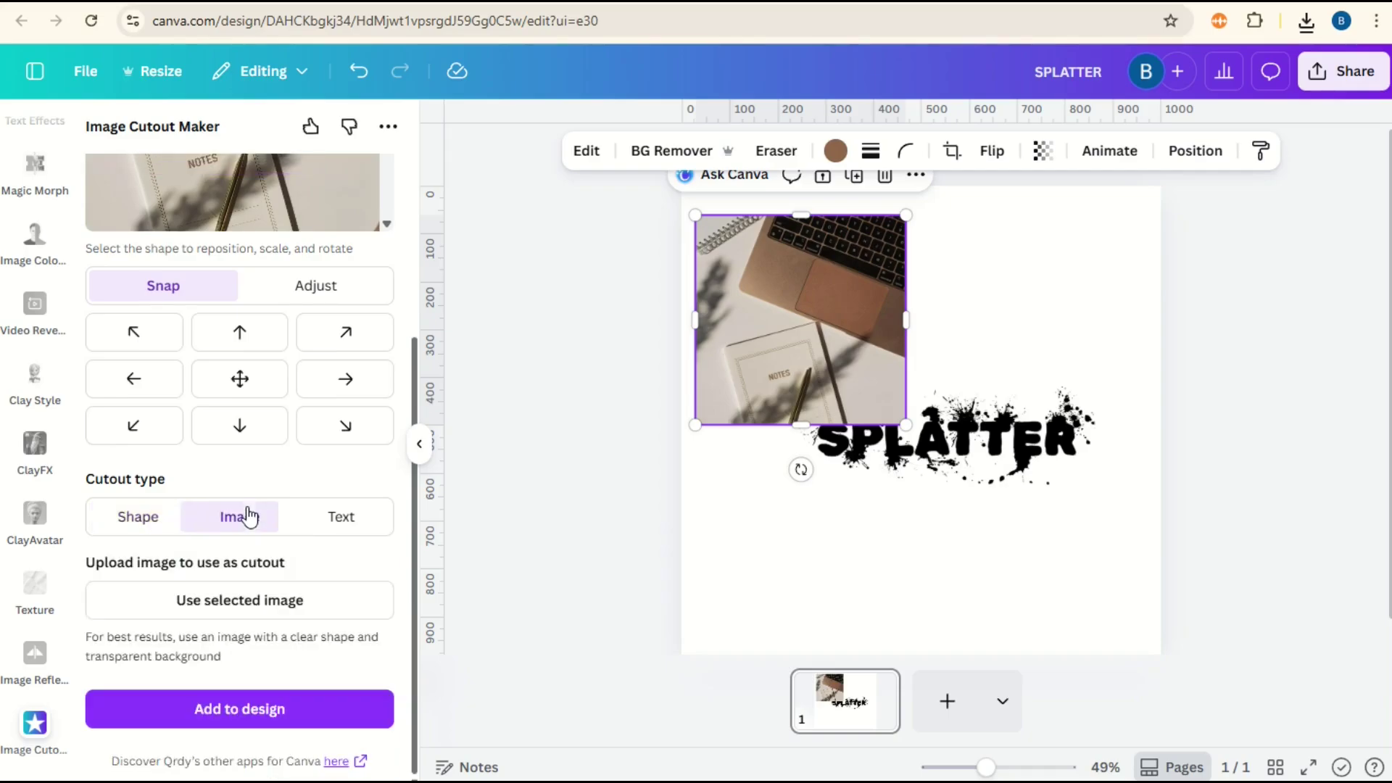
click(1013, 454)
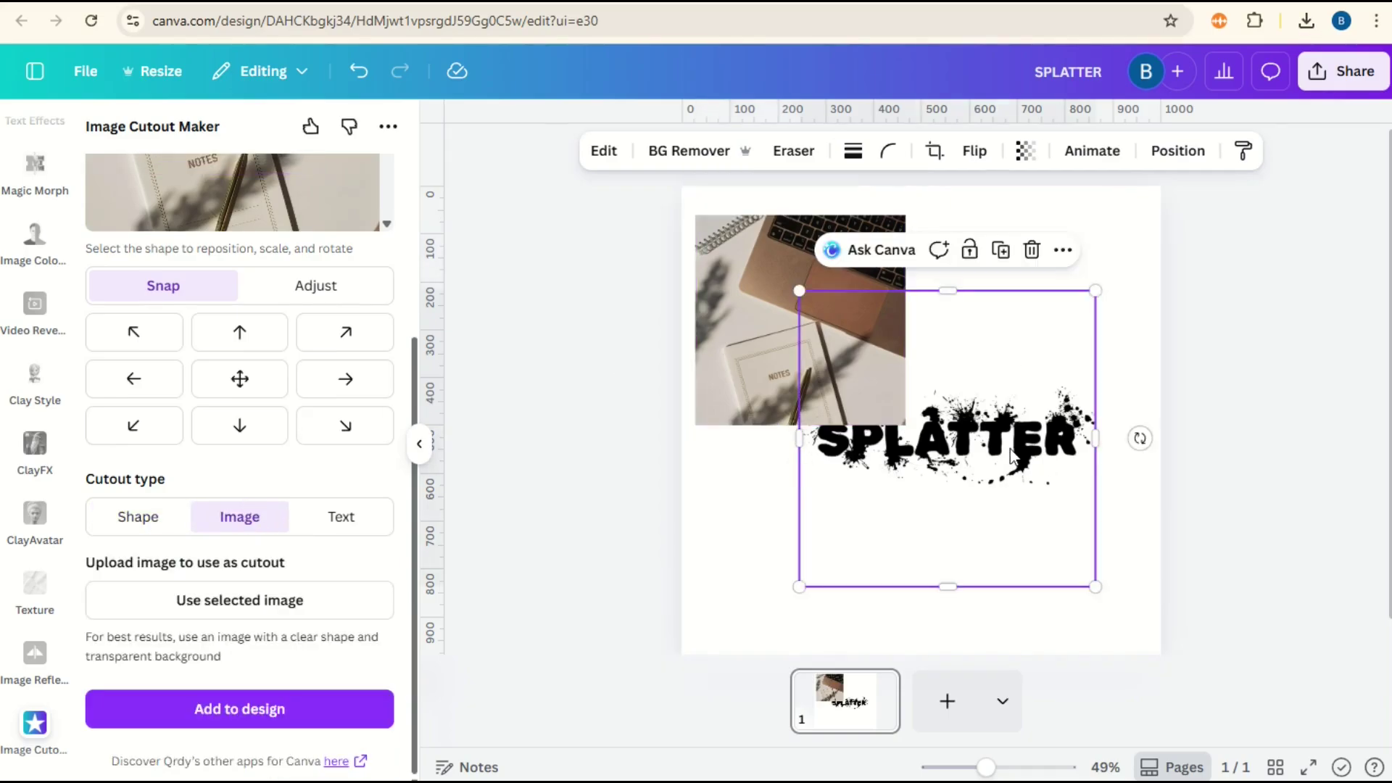
click(257, 604)
- Enlarge the SPLATTER cutout shape to span the full laptop photo and add the result to the design
scroll(419, 396, up, 4)
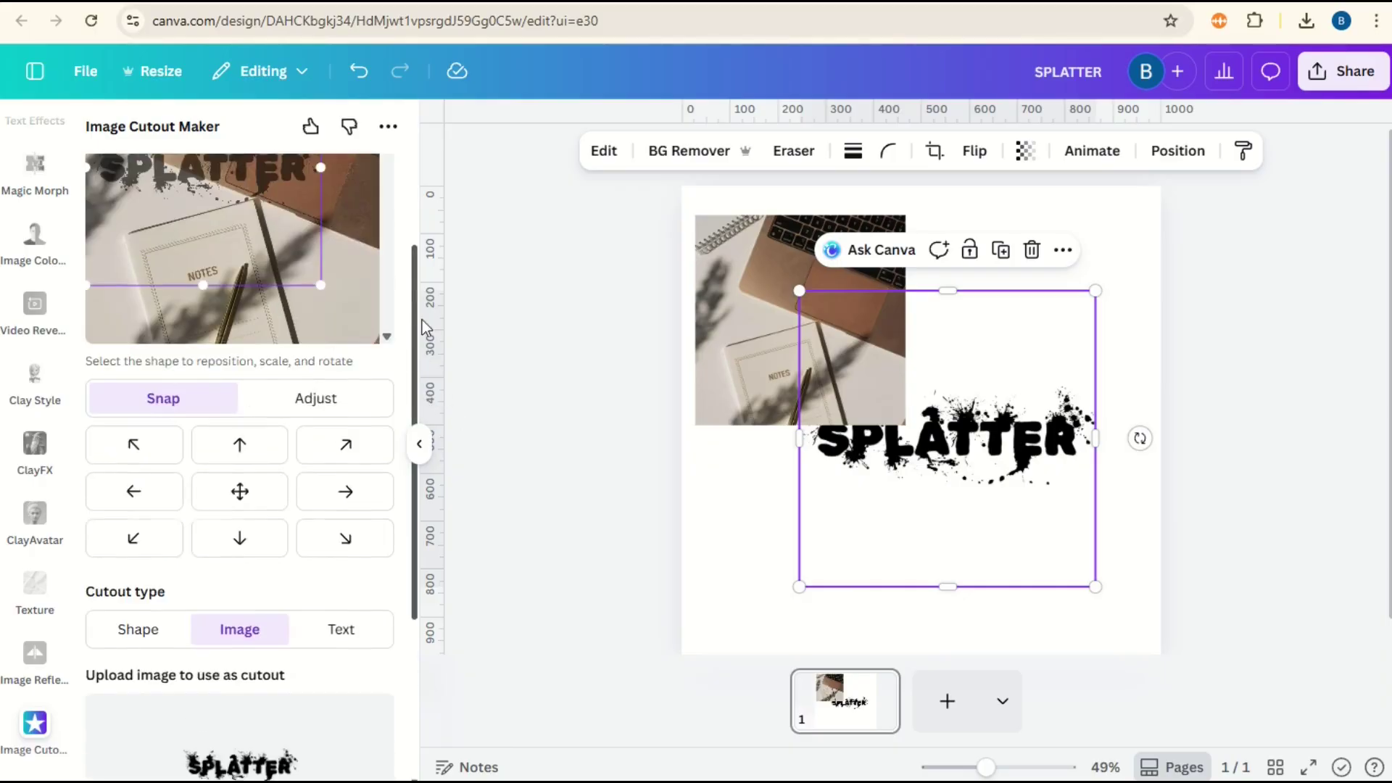
drag(325, 432, 362, 499)
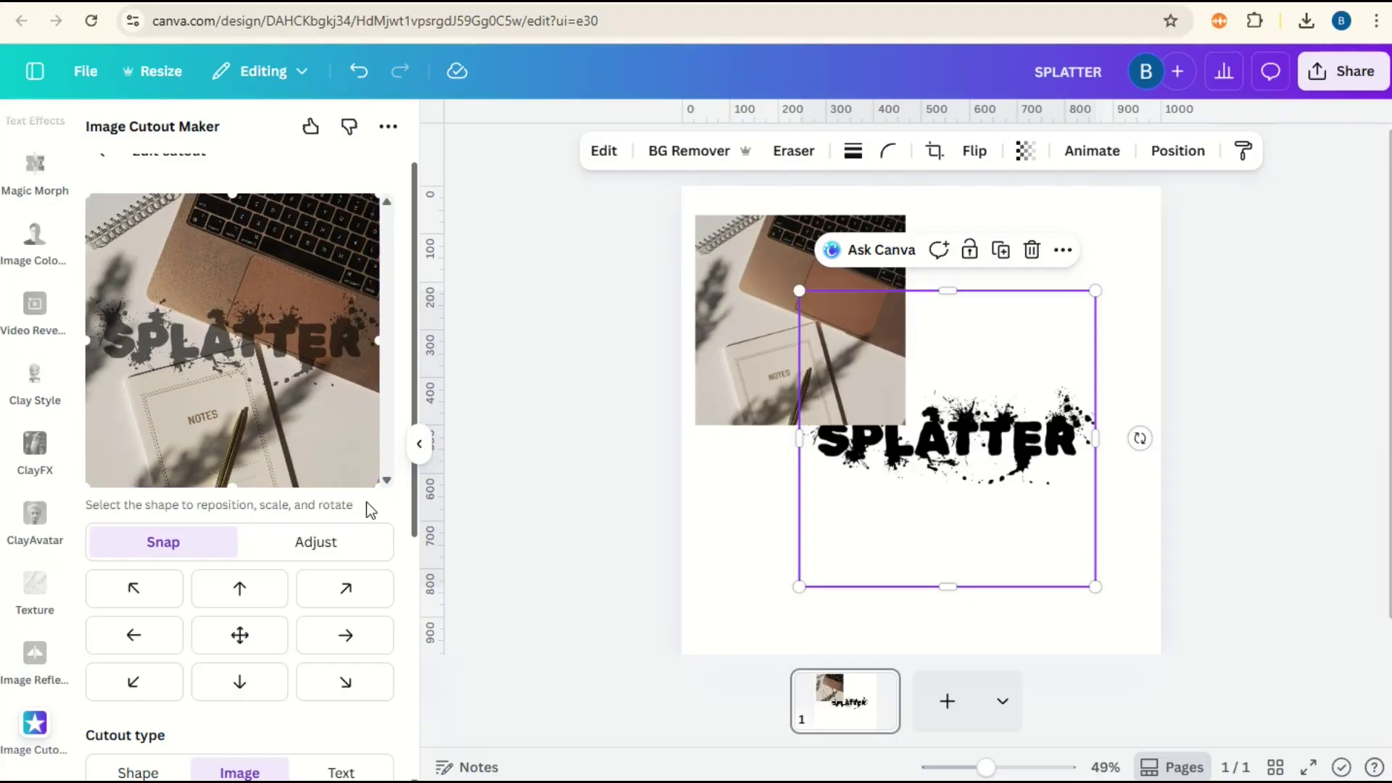
drag(414, 355, 409, 601)
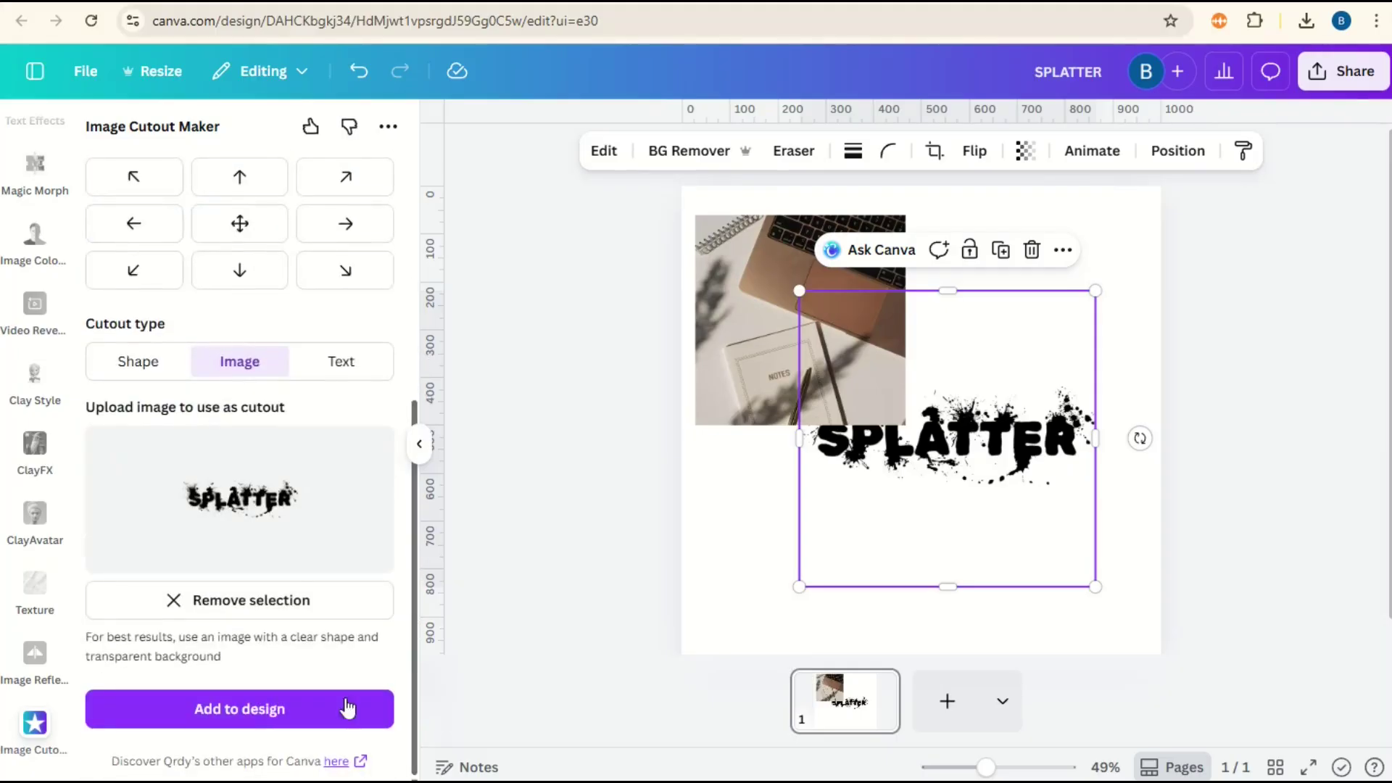
click(282, 714)
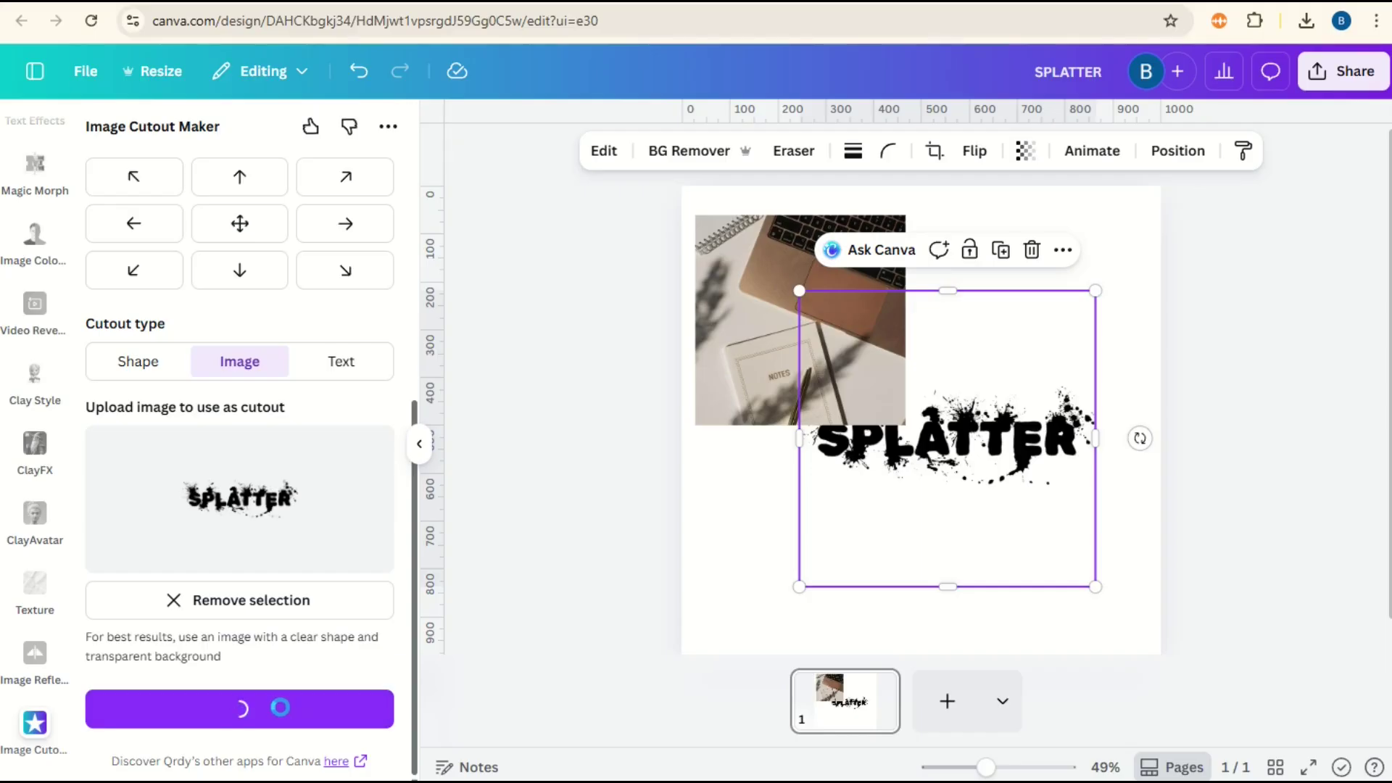
- Move the cutout photo beside the original photo, then delete the original photo and the black SPLATTER image
drag(1000, 497, 1015, 359)
click(758, 282)
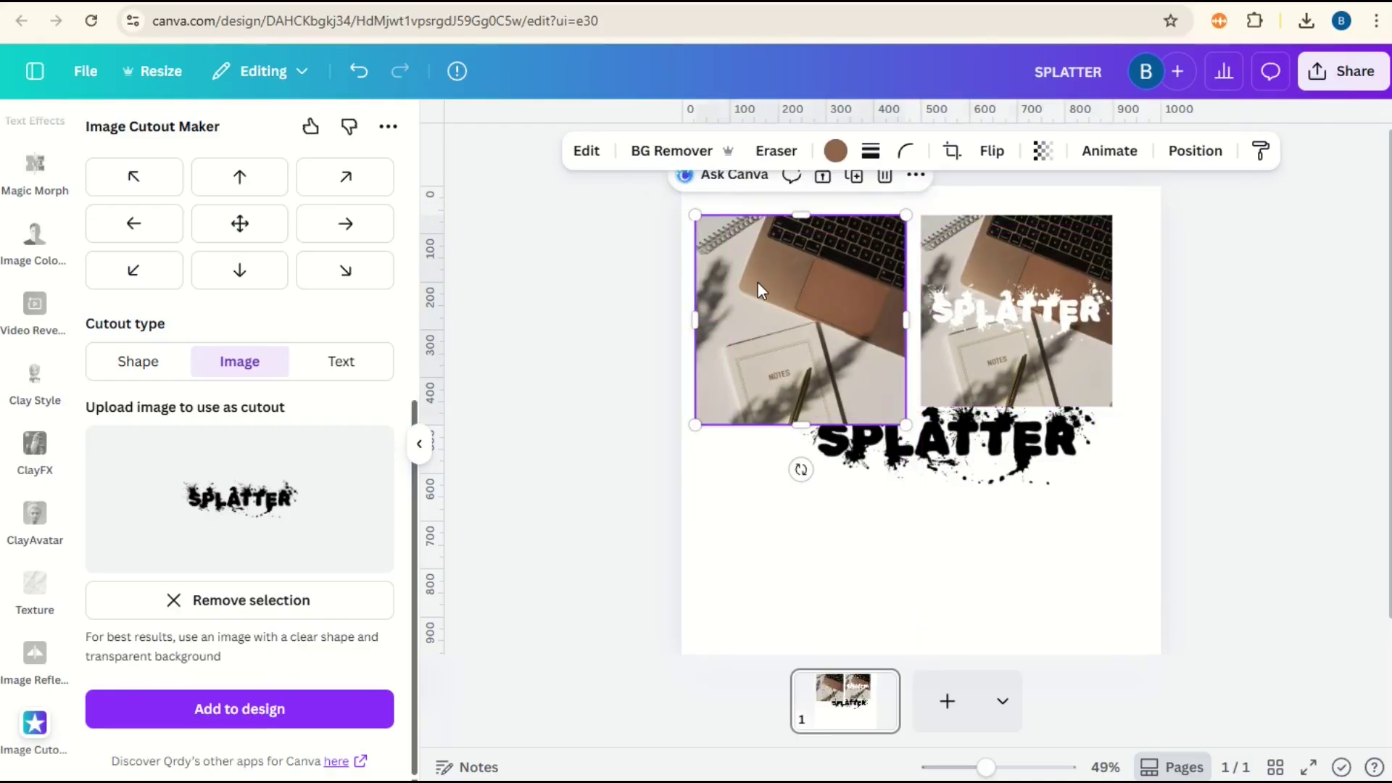
key(Delete)
click(943, 443)
key(Delete)
- Centre the cutout photo and enlarge it to cover the whole page
drag(1065, 317, 967, 409)
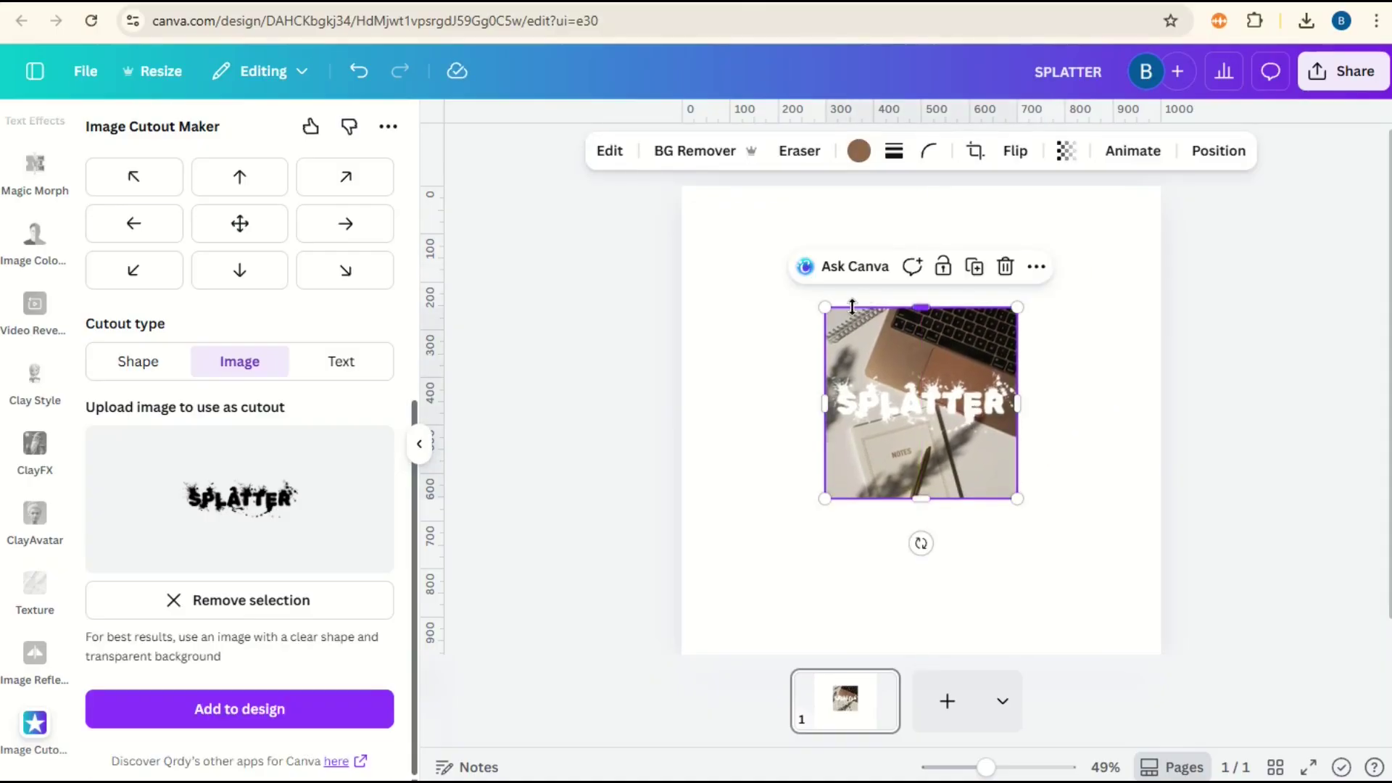
drag(822, 292, 696, 206)
drag(919, 279, 880, 260)
drag(983, 488, 1174, 646)
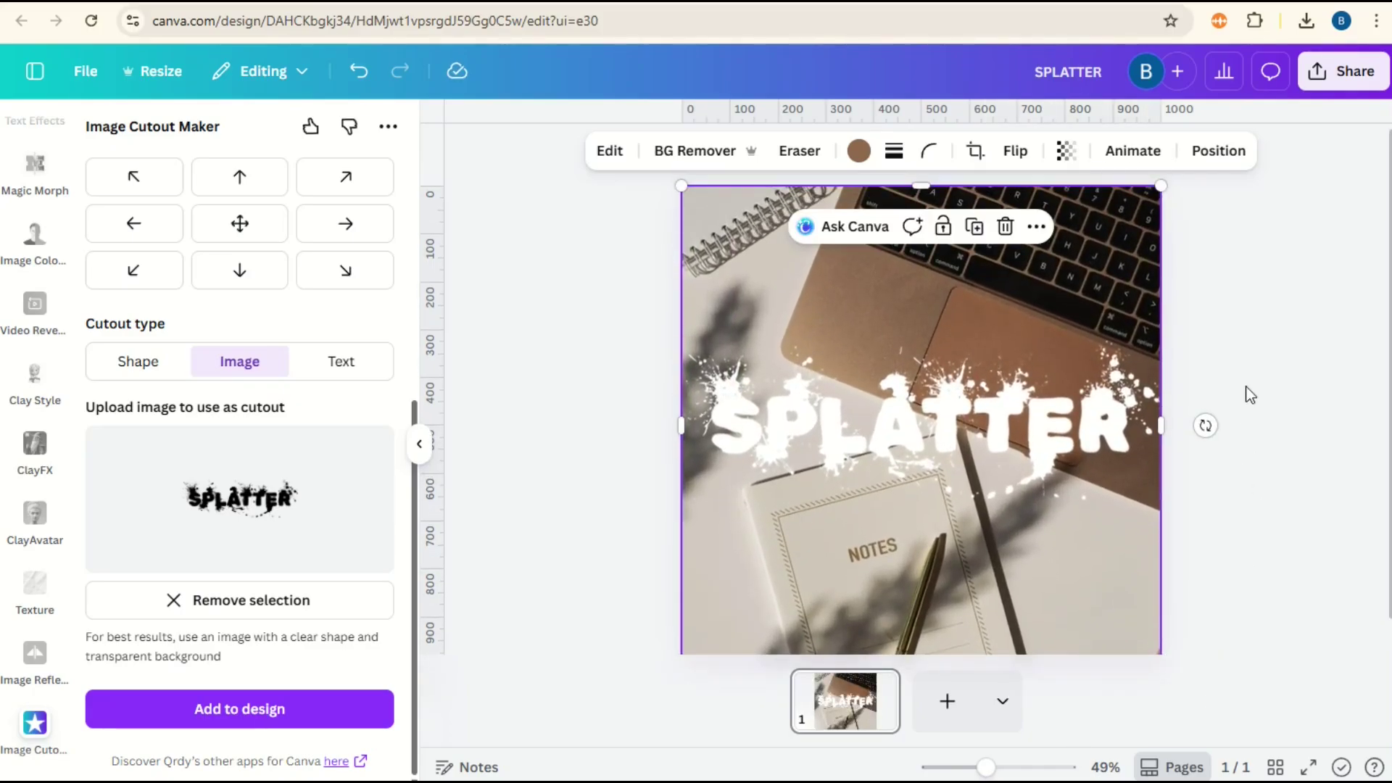
- Search the photo elements for COLORFUL PAINT SPLATTER
scroll(33, 304, down, 5)
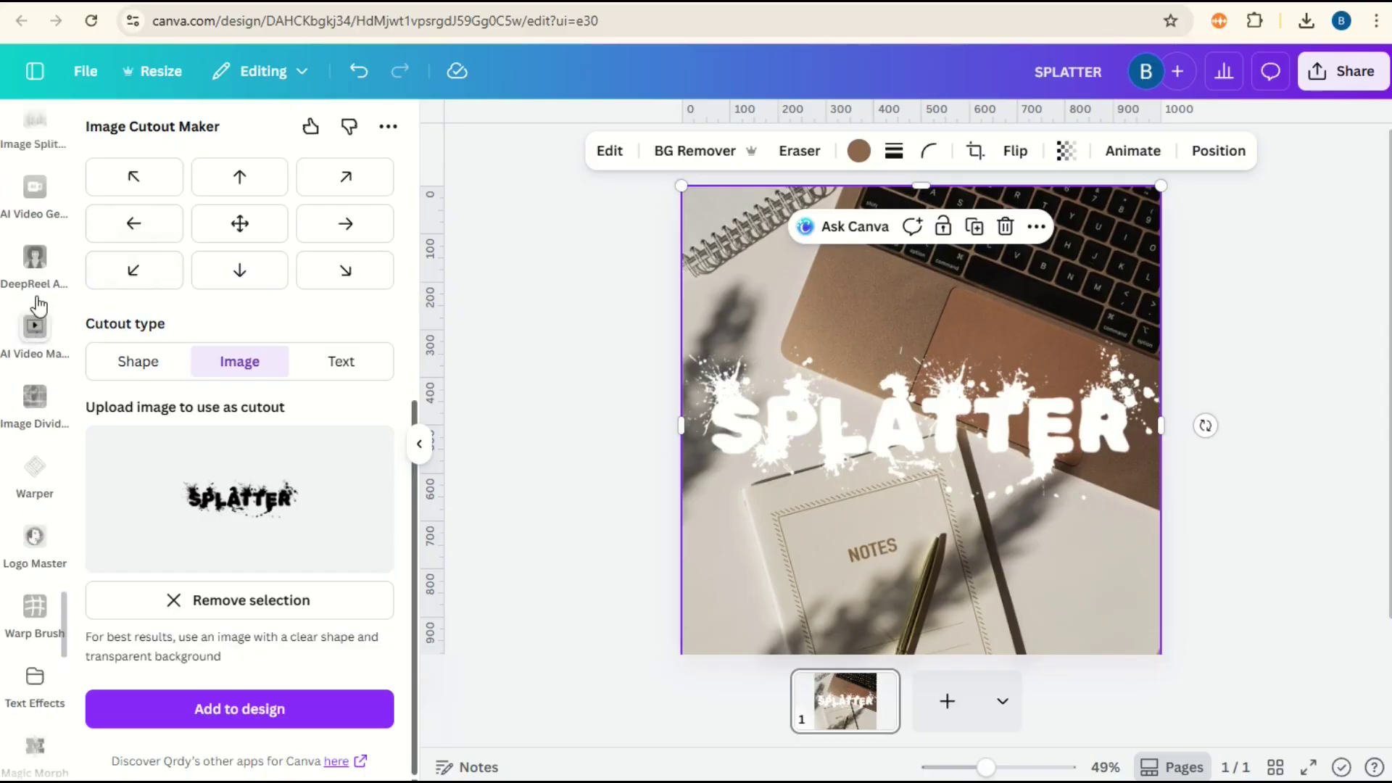
scroll(32, 297, up, 5)
click(32, 287)
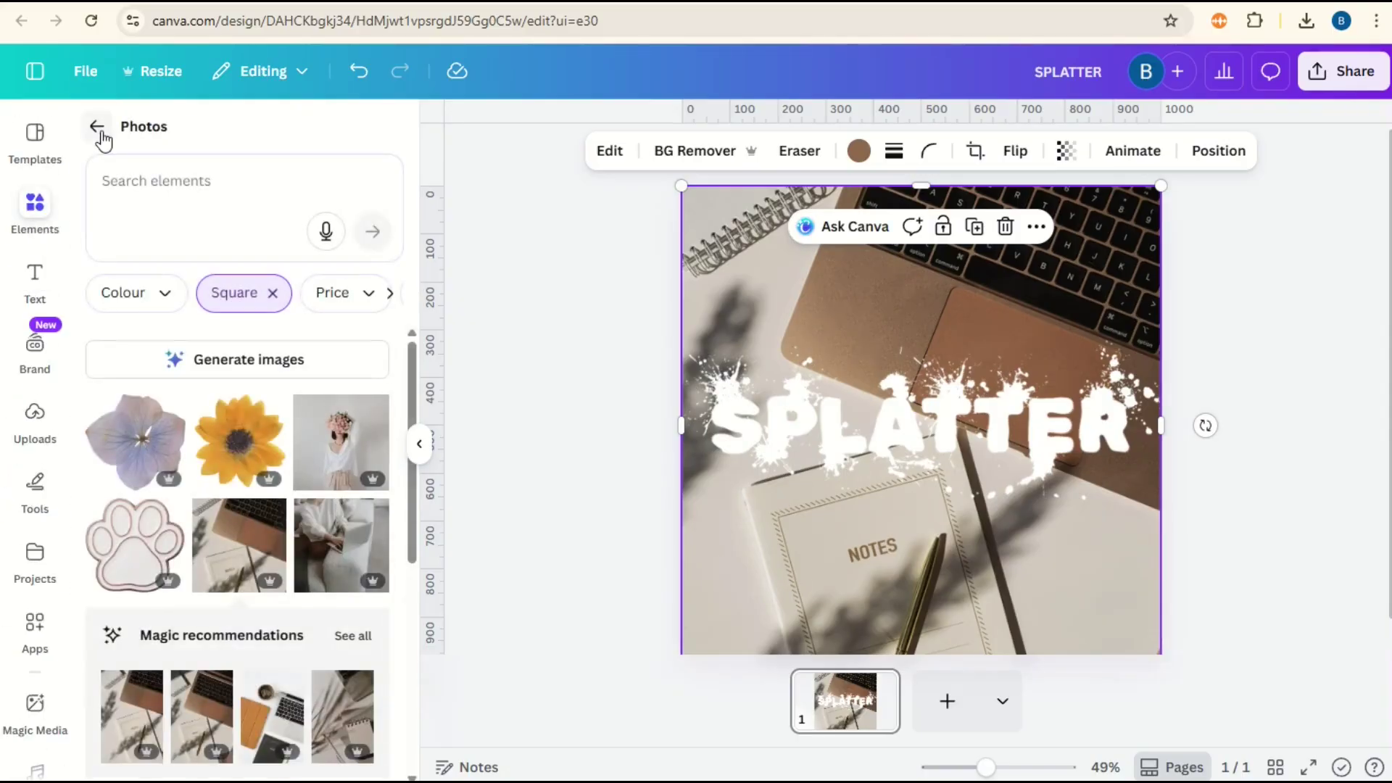
click(95, 130)
click(133, 661)
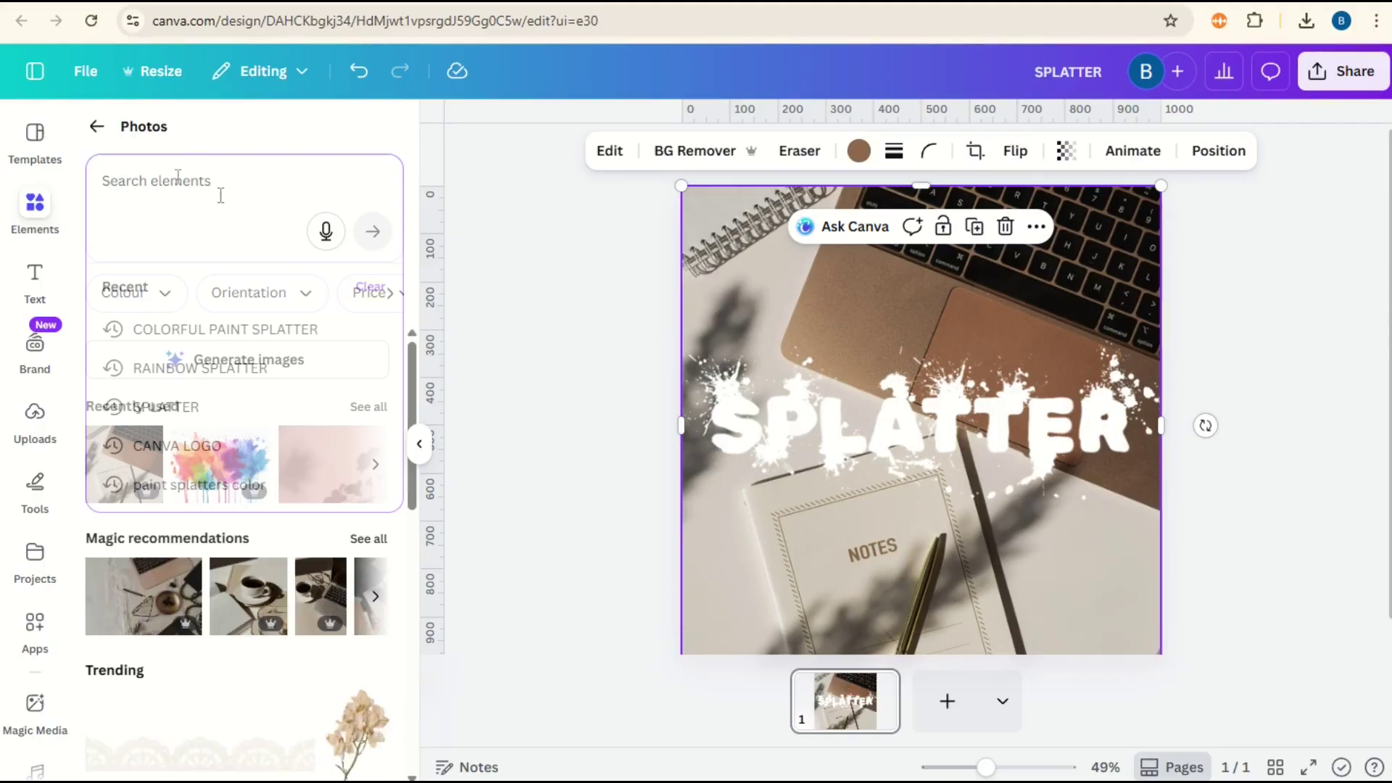
click(258, 330)
- Add the first rainbow splatter from the images similar to Colorful Abstract Watercolor Stain with Vibrant Paint Splatters, and remove its background
scroll(237, 553, down, 3)
scroll(238, 552, down, 10)
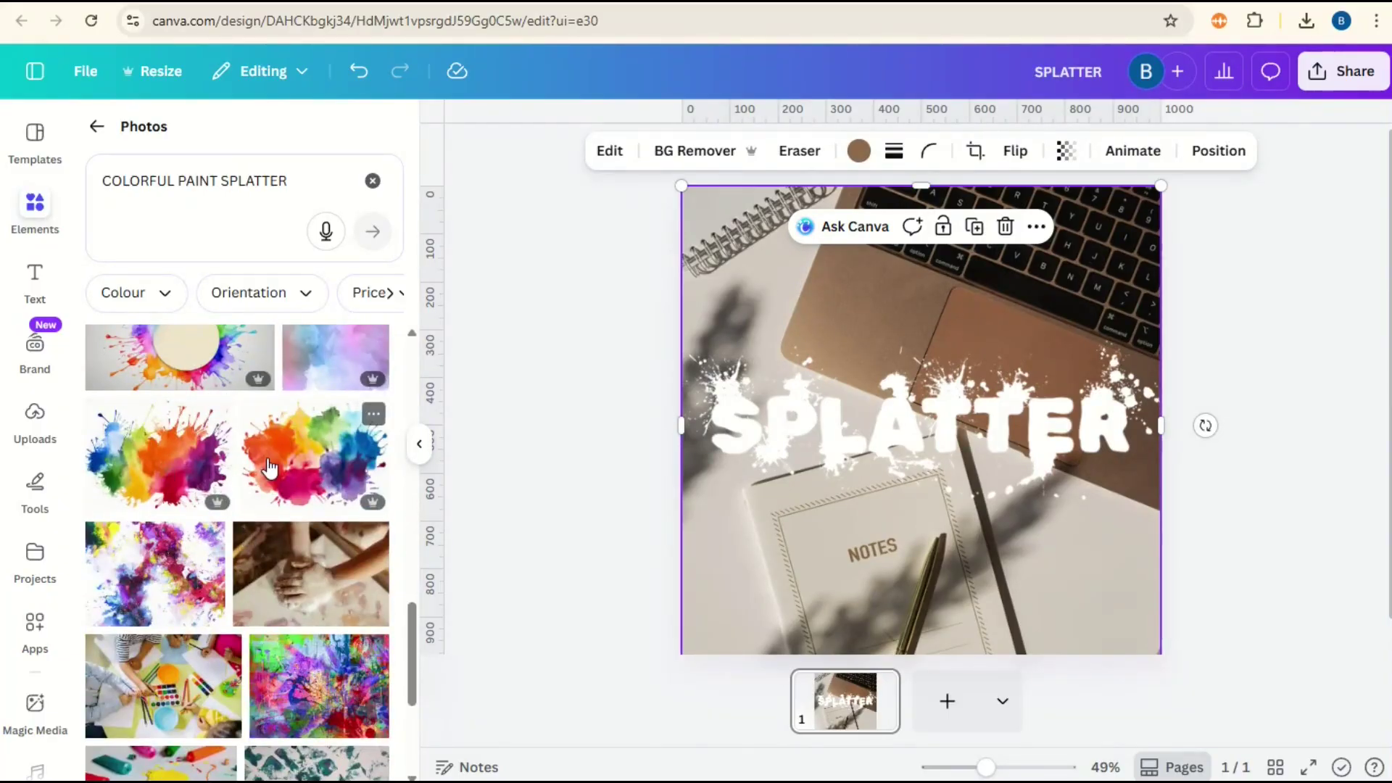
click(218, 415)
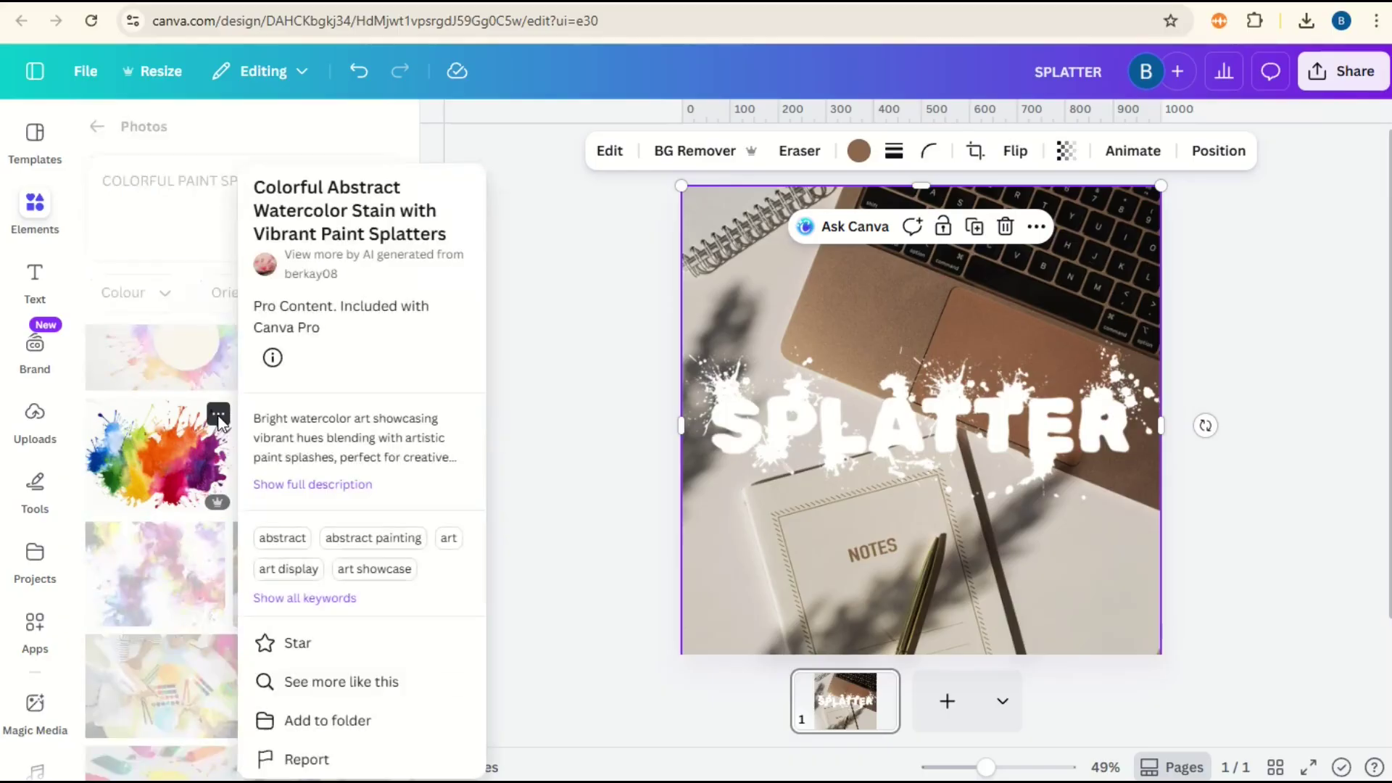
click(337, 681)
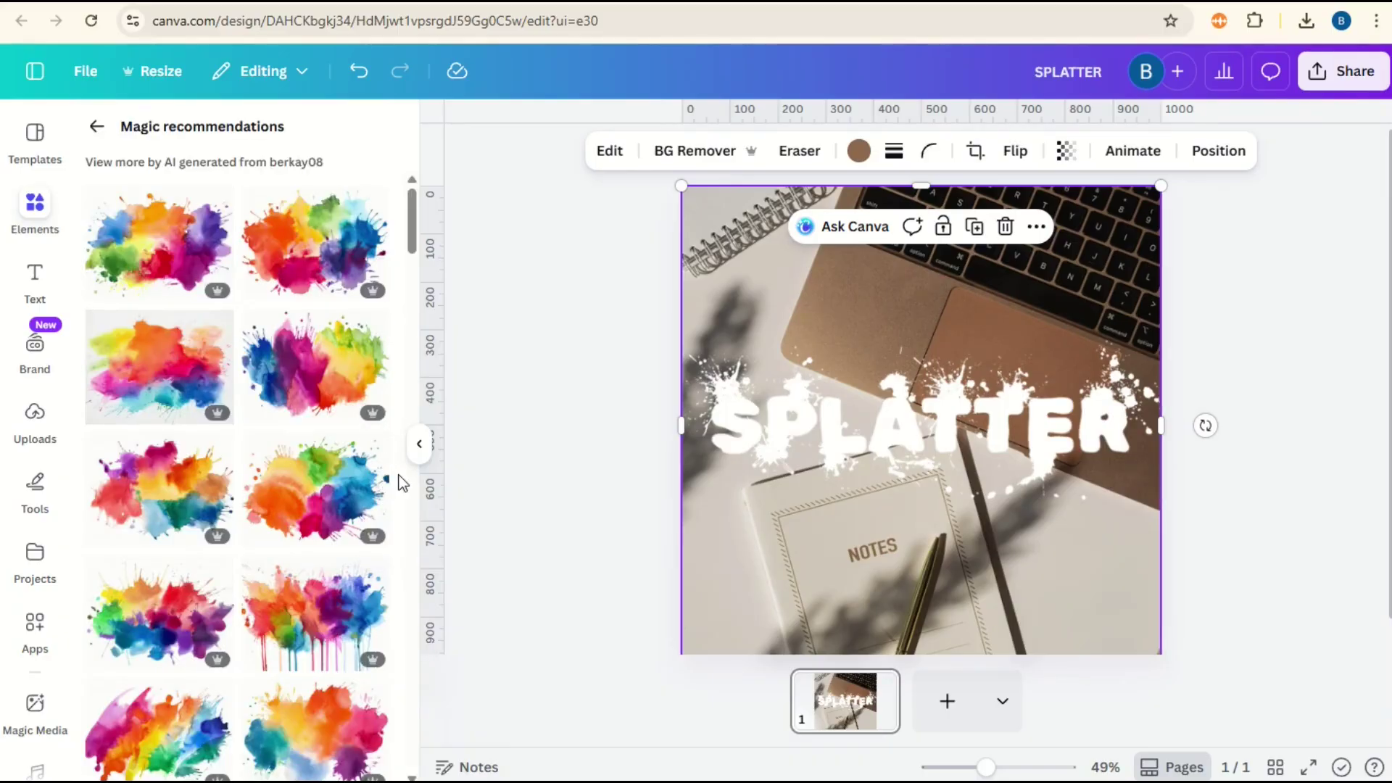
click(145, 250)
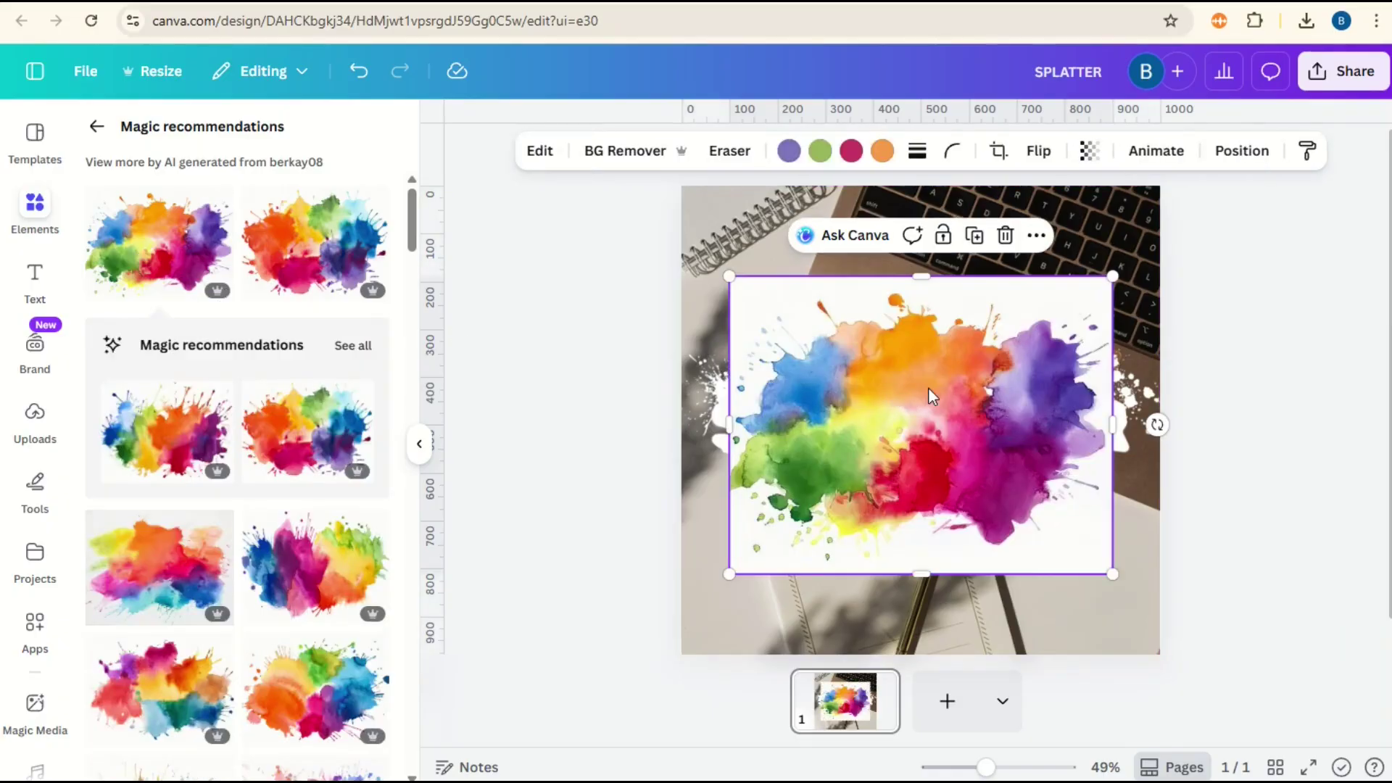
click(635, 156)
- Resize and place the rainbow splatter over the left half of the SPLATTER text, and place a duplicate over the right half
drag(988, 435, 952, 385)
drag(1083, 532, 946, 415)
drag(859, 328, 889, 239)
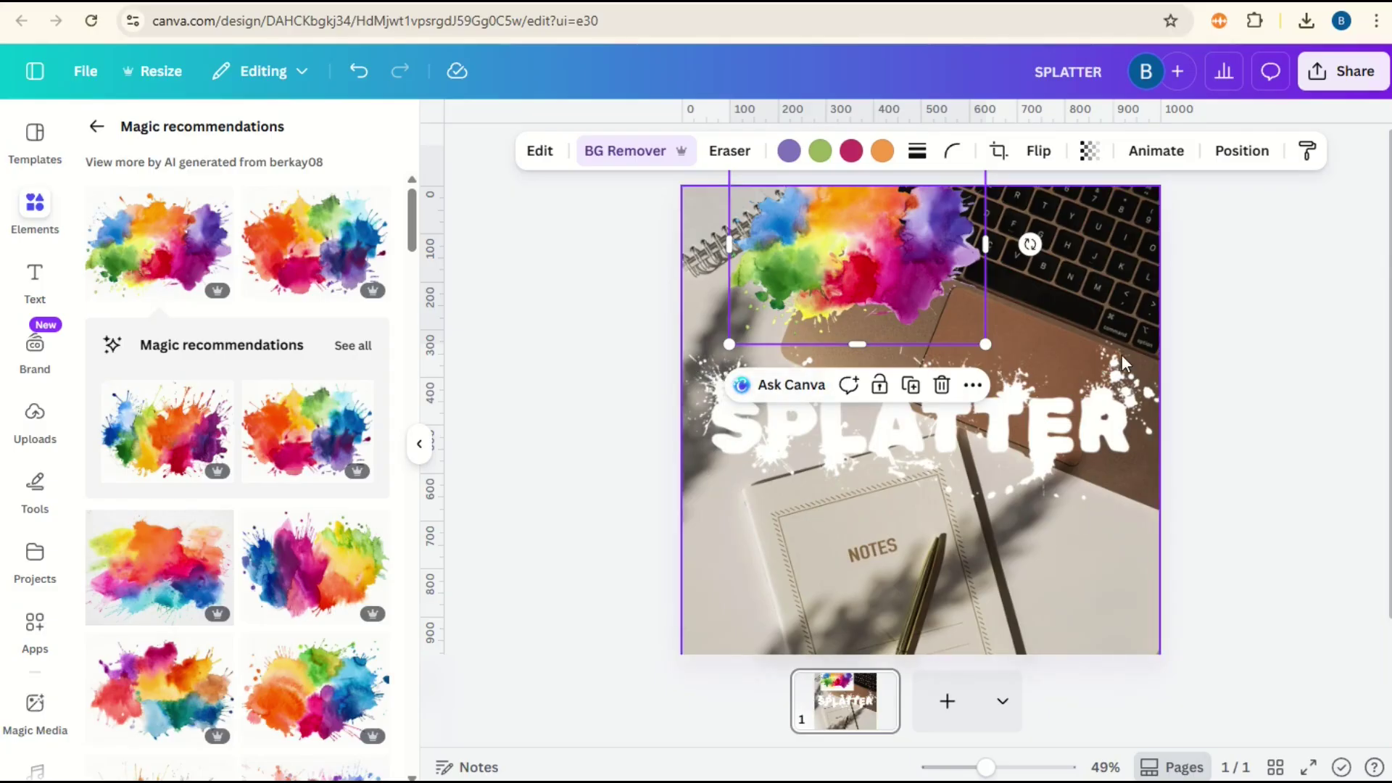
drag(948, 347, 987, 554)
click(867, 244)
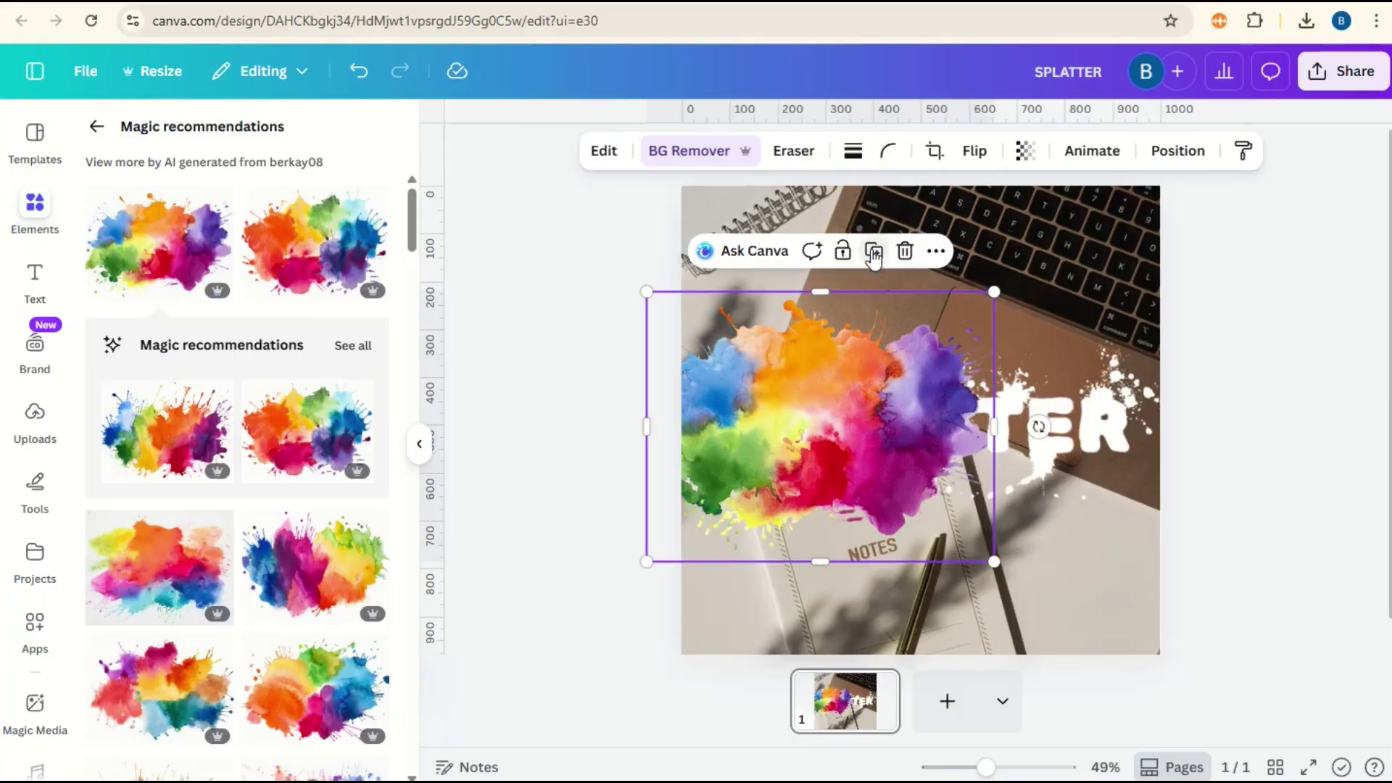
drag(808, 427, 1048, 433)
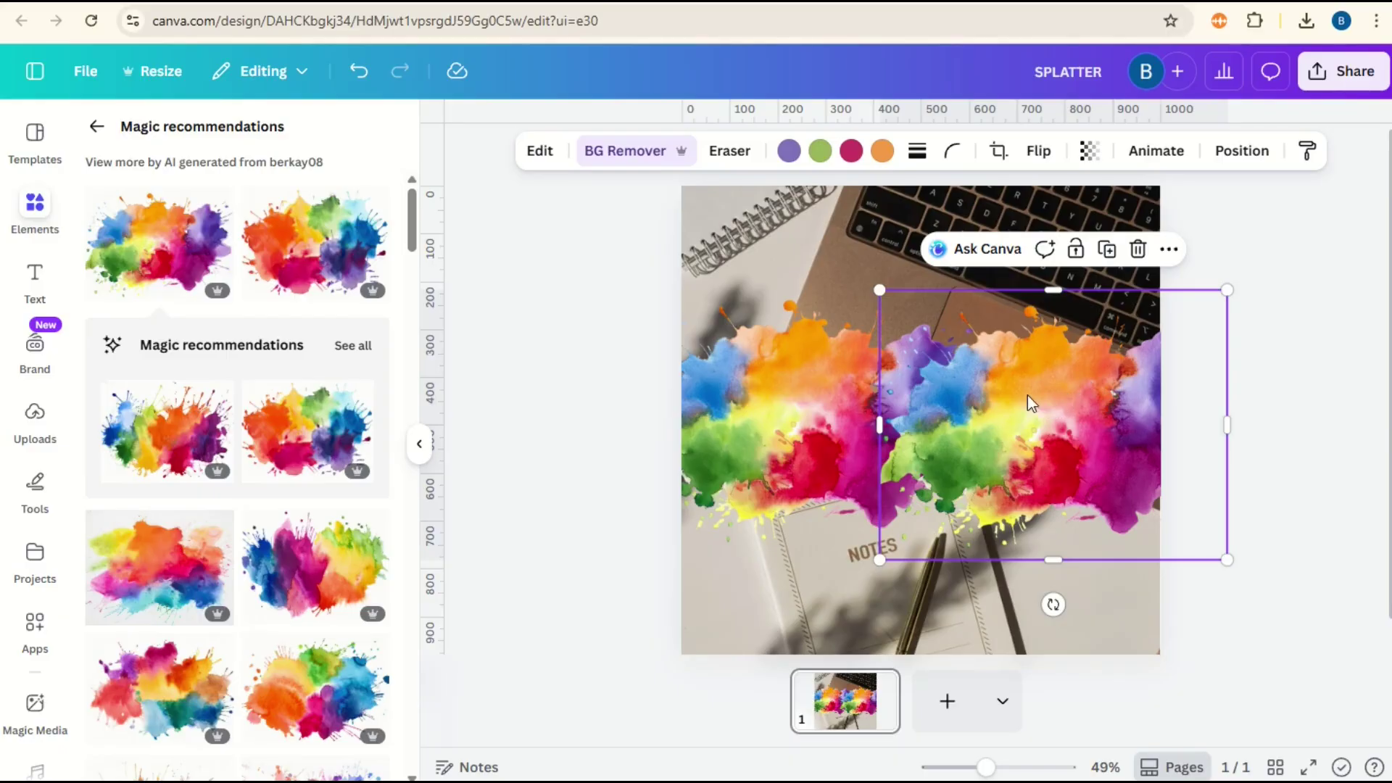
- Recolour the duplicate rainbow splatter, changing its orange to blue, its light green to orange and its magenta to bright green
click(882, 153)
scroll(305, 544, down, 1)
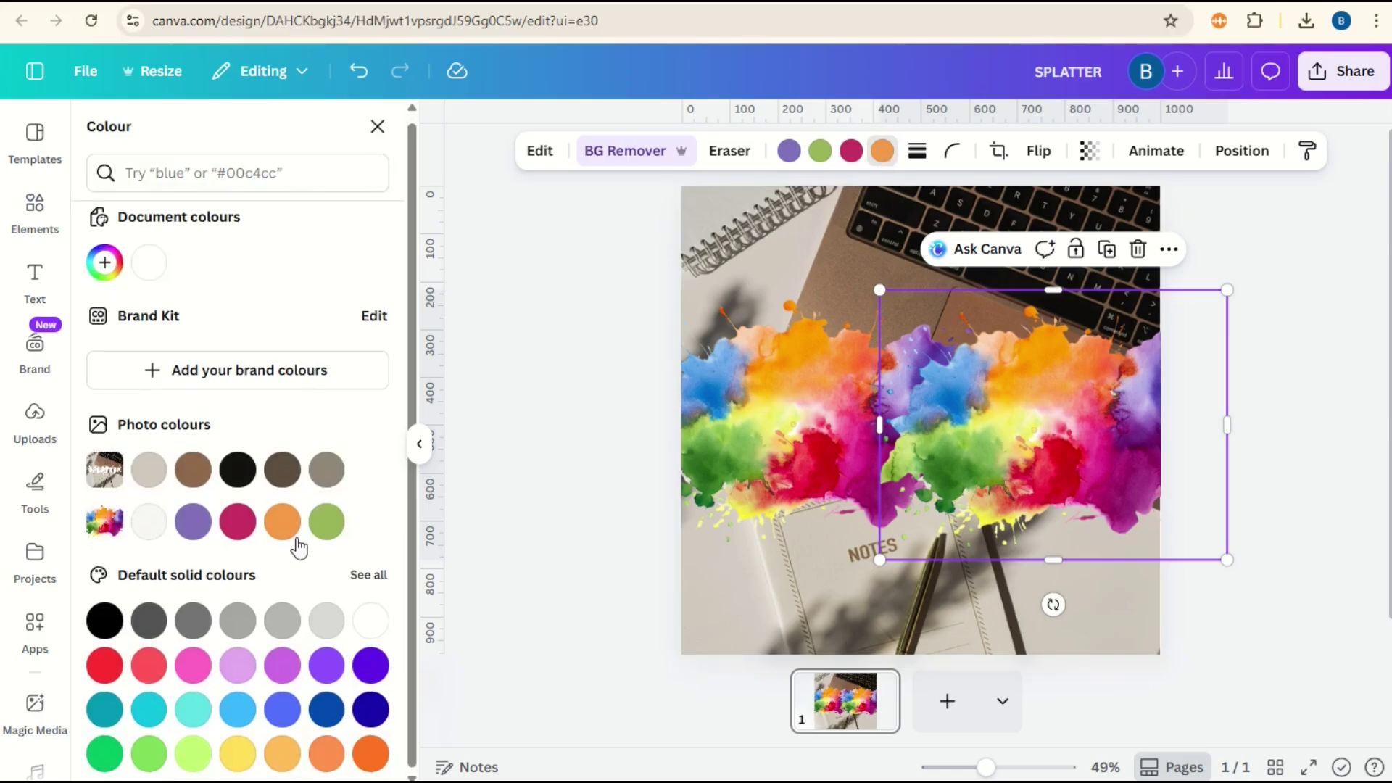
click(282, 718)
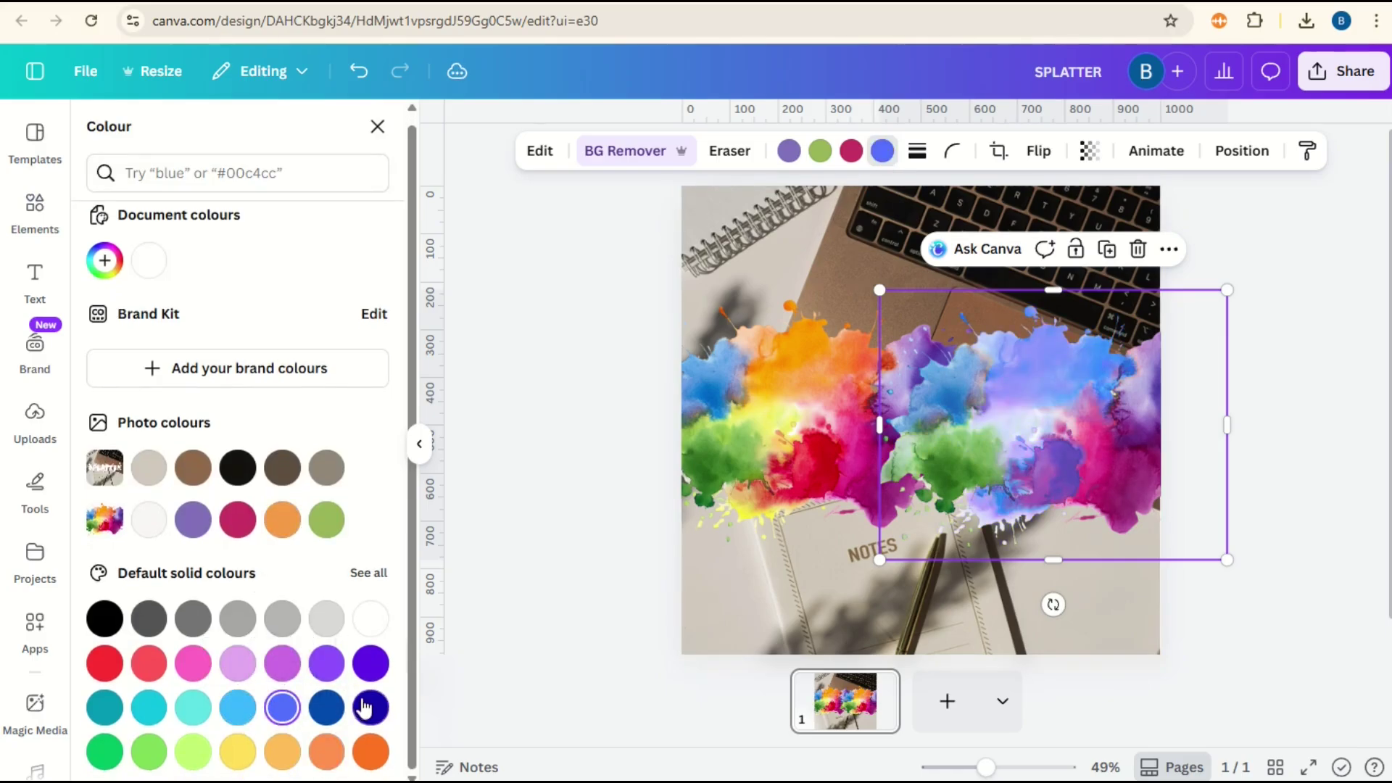
click(819, 155)
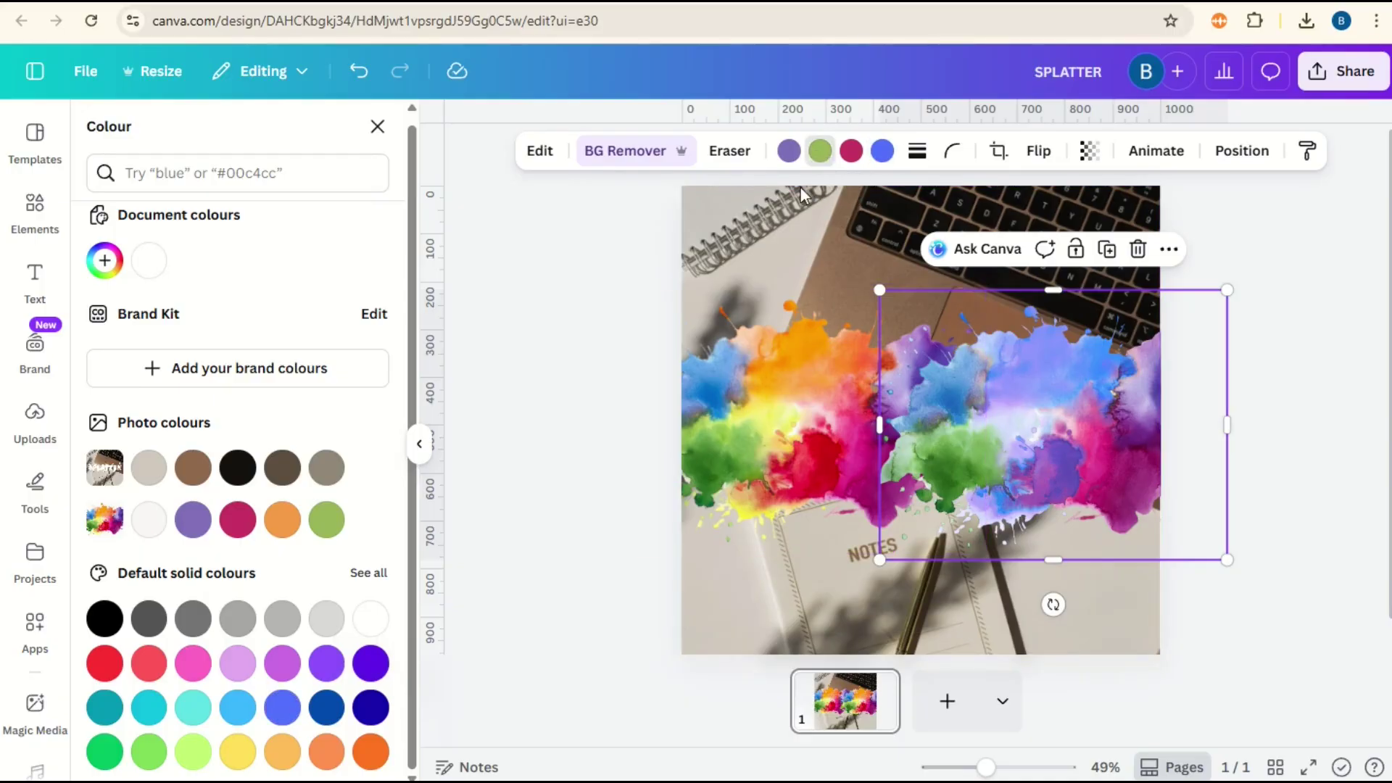
click(371, 751)
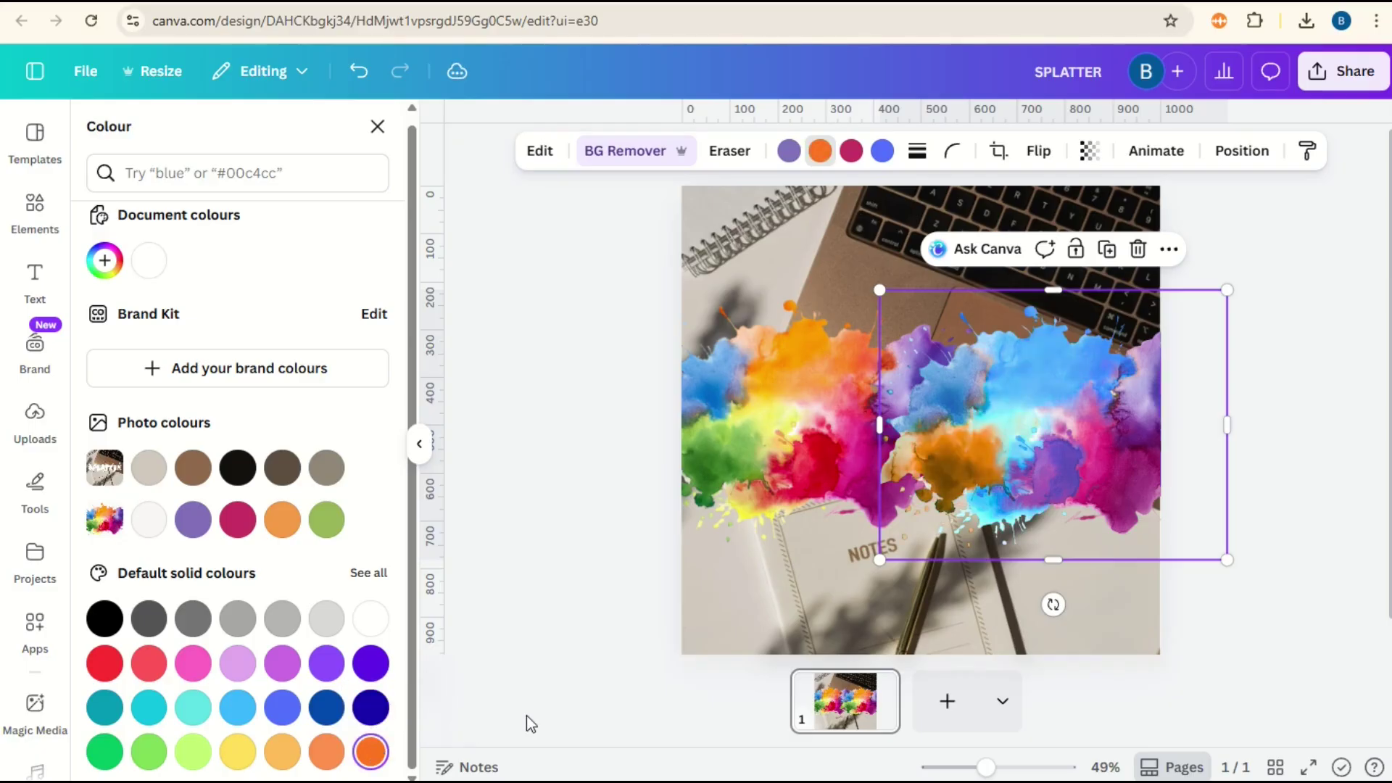
click(849, 155)
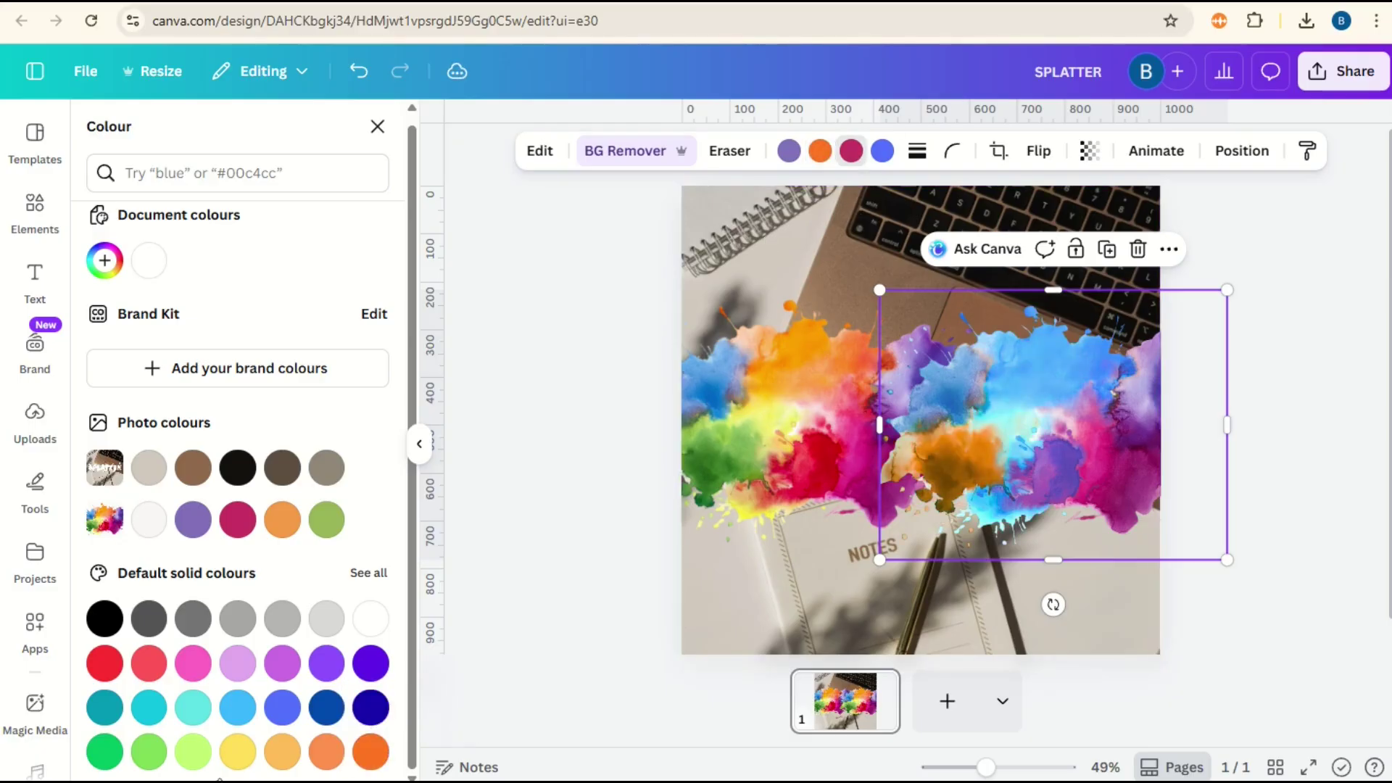
click(105, 755)
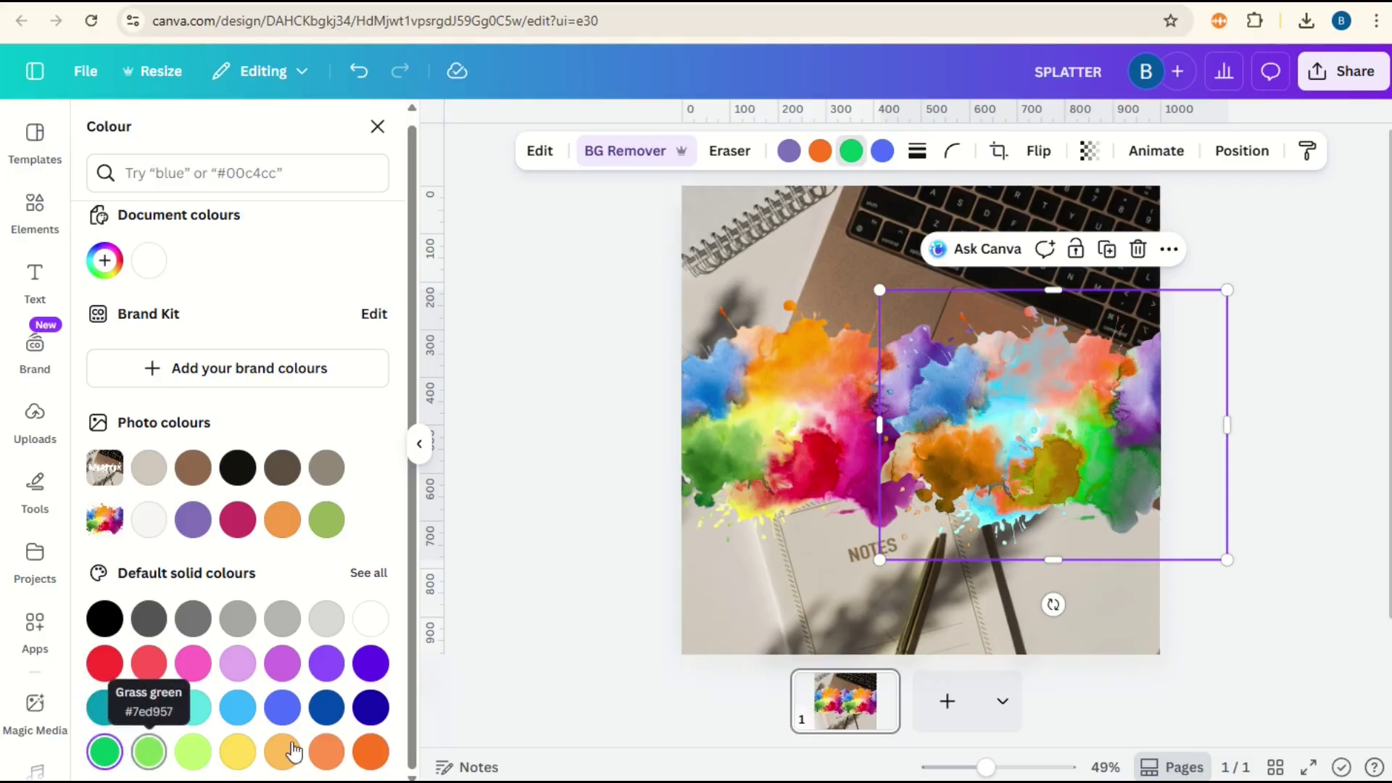
- Change the duplicate splatter's orange to light turquoise and shift the splatter slightly to the right
click(823, 156)
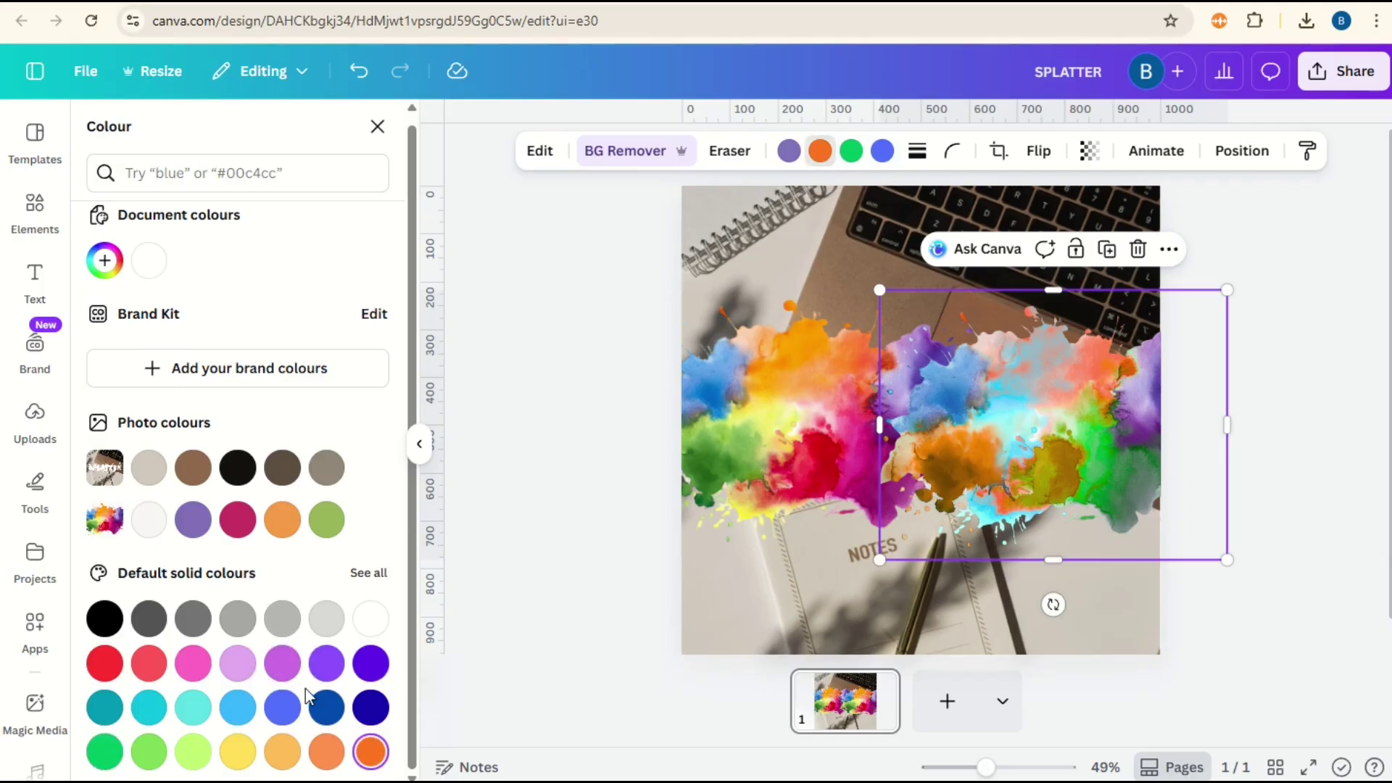
click(282, 664)
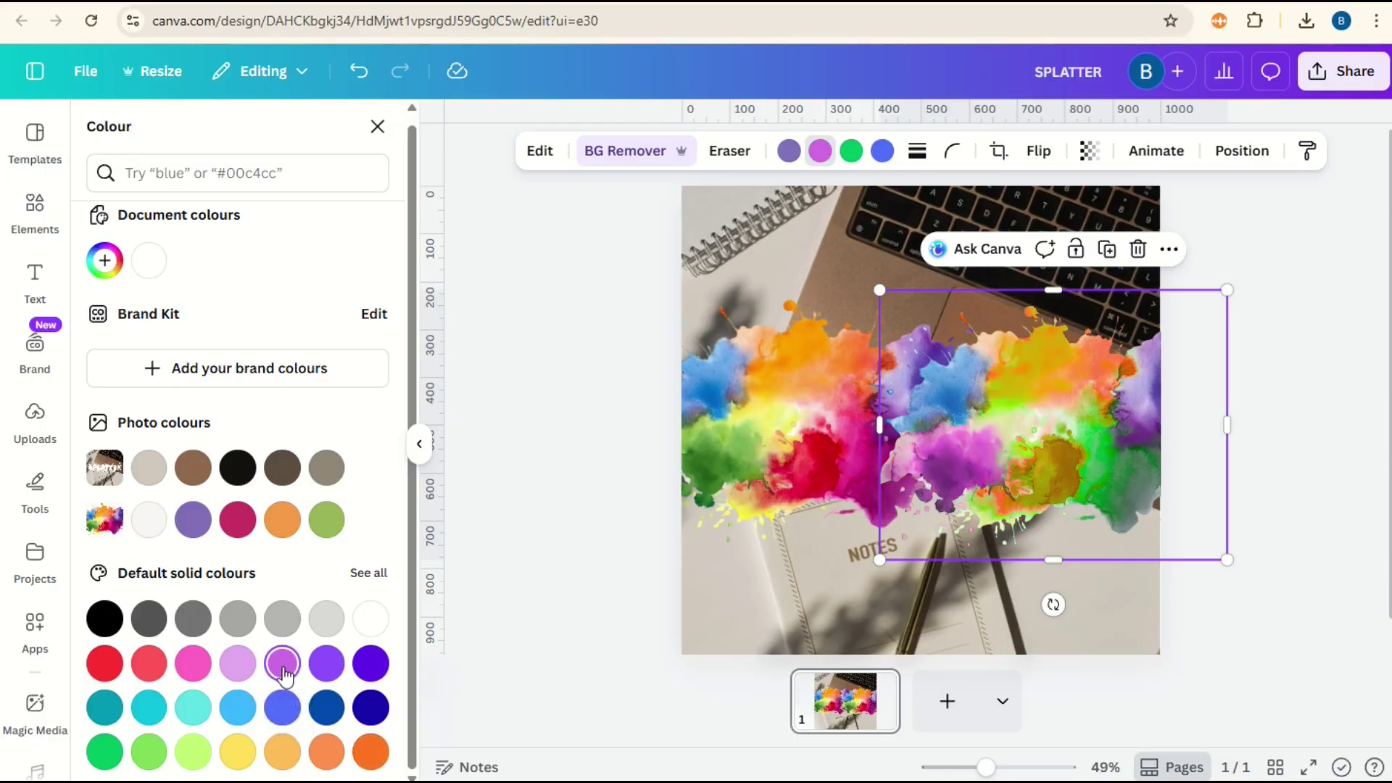
click(193, 709)
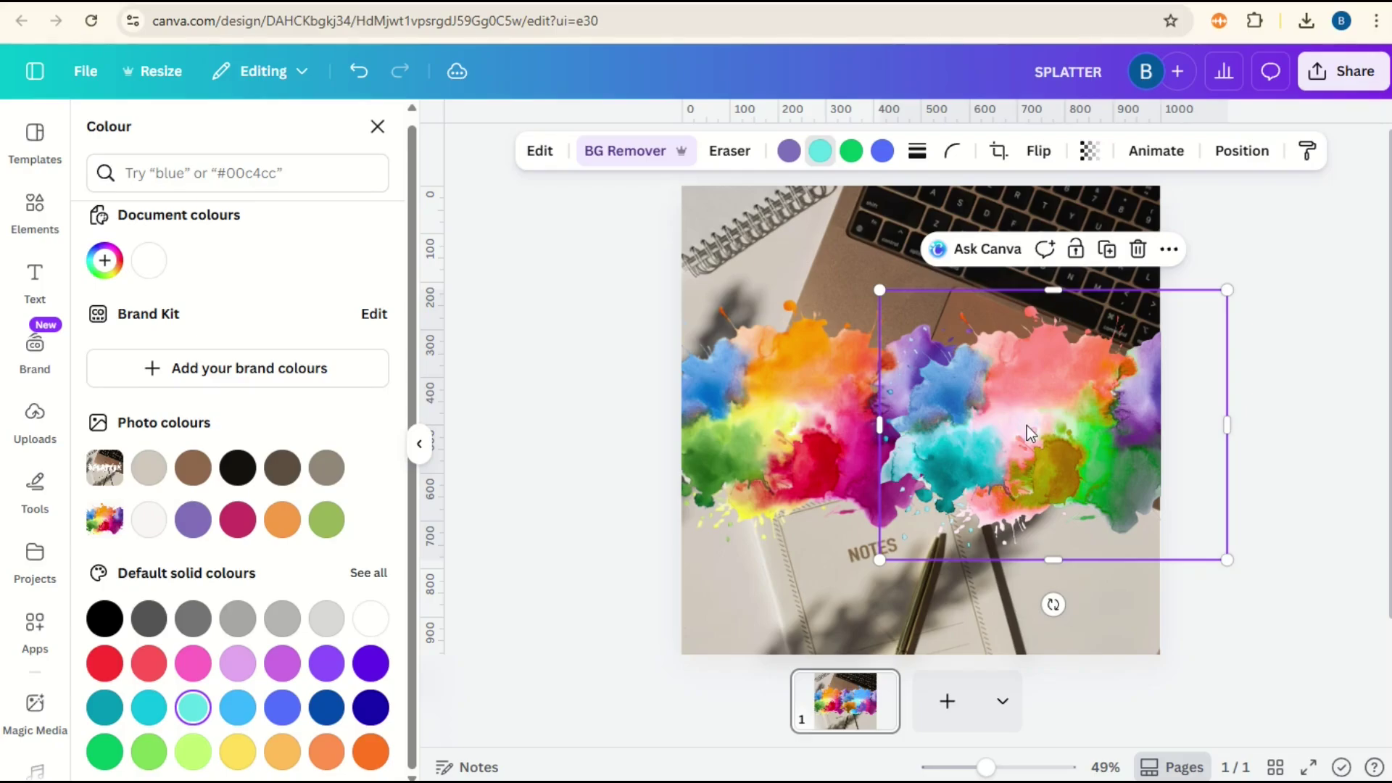
mouse_move(1014, 454)
mouse_down()
mouse_move(1035, 438)
mouse_move(1023, 439)
mouse_up()
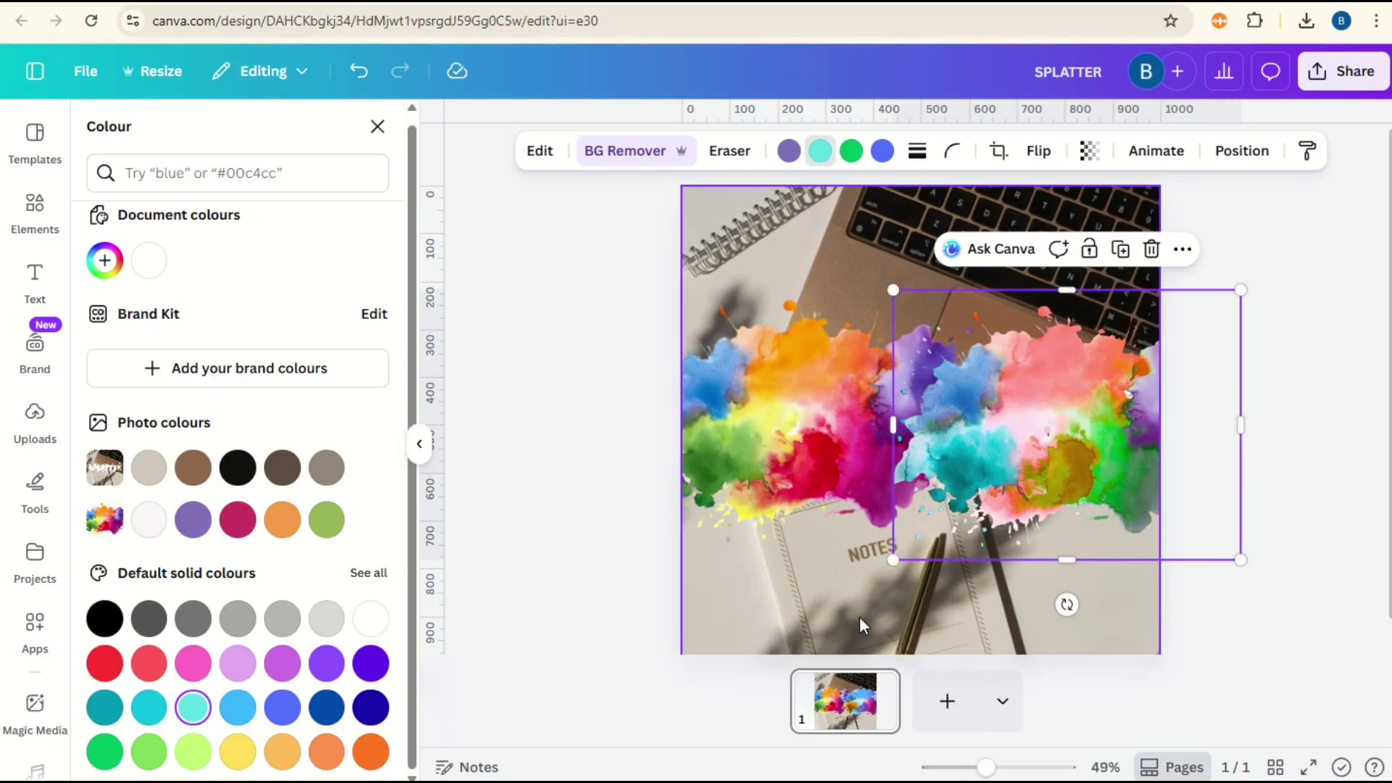
- Bring the cutout photo to the front of the layer order, above both rainbow splatters
click(861, 625)
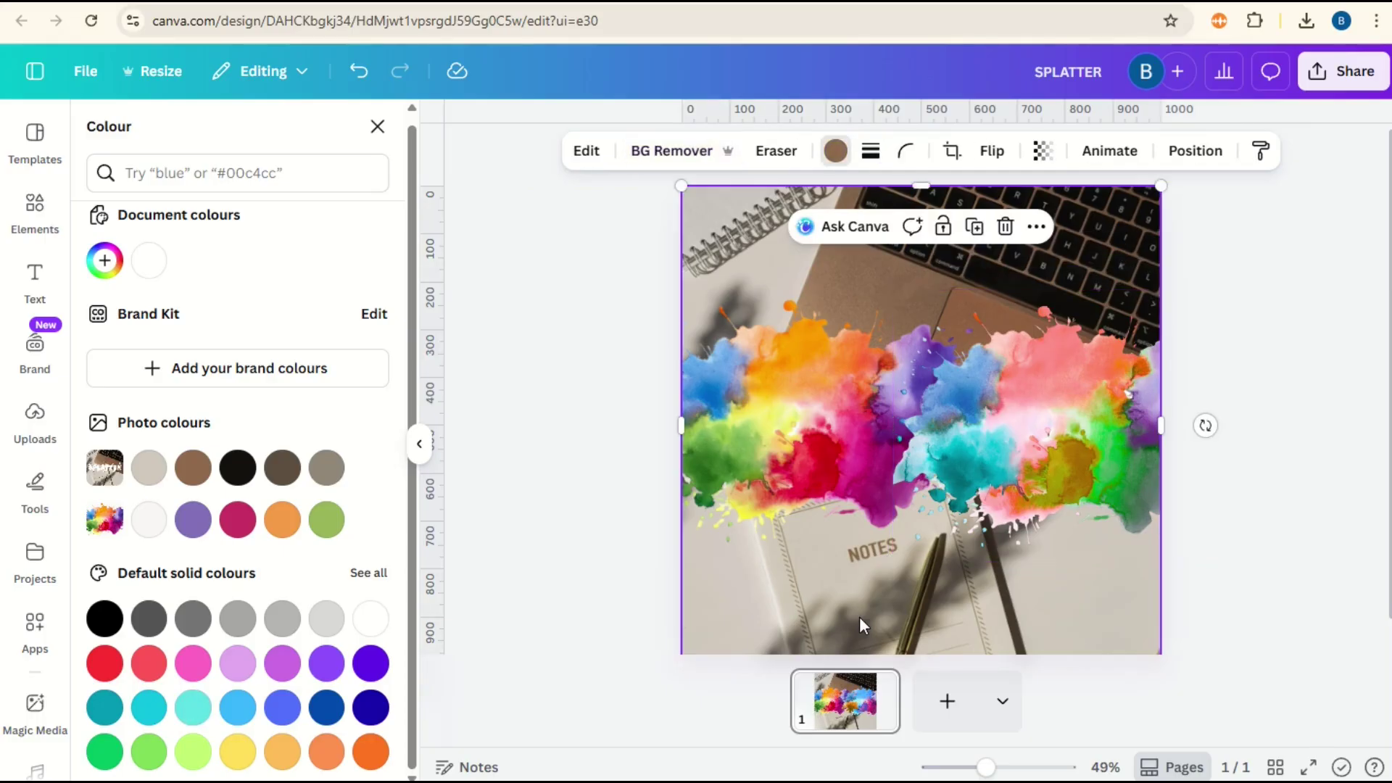
click(1204, 150)
click(342, 180)
drag(295, 435, 304, 294)
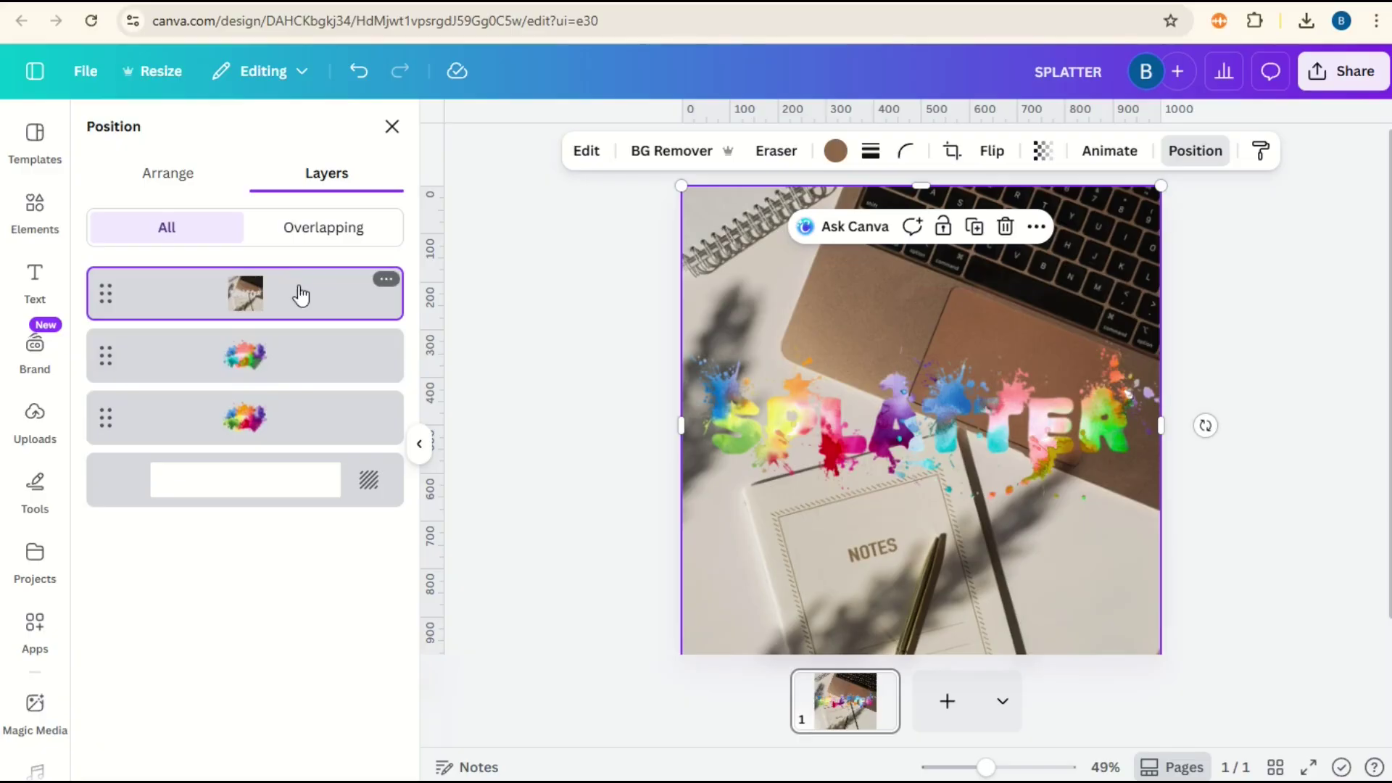
- Apply a custom Duotone effect to the cutout photo and set its highlights colour to #000000
click(593, 161)
scroll(261, 508, down, 3)
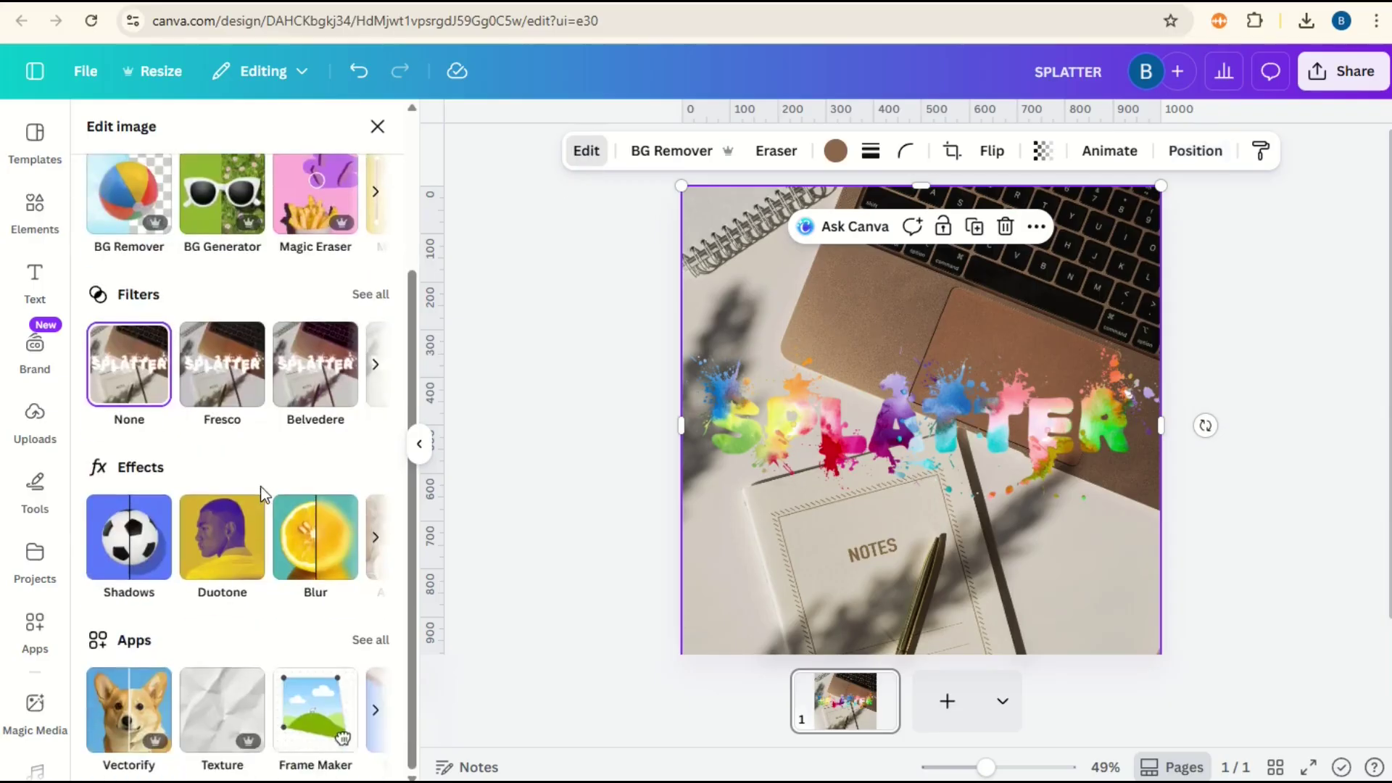
click(233, 533)
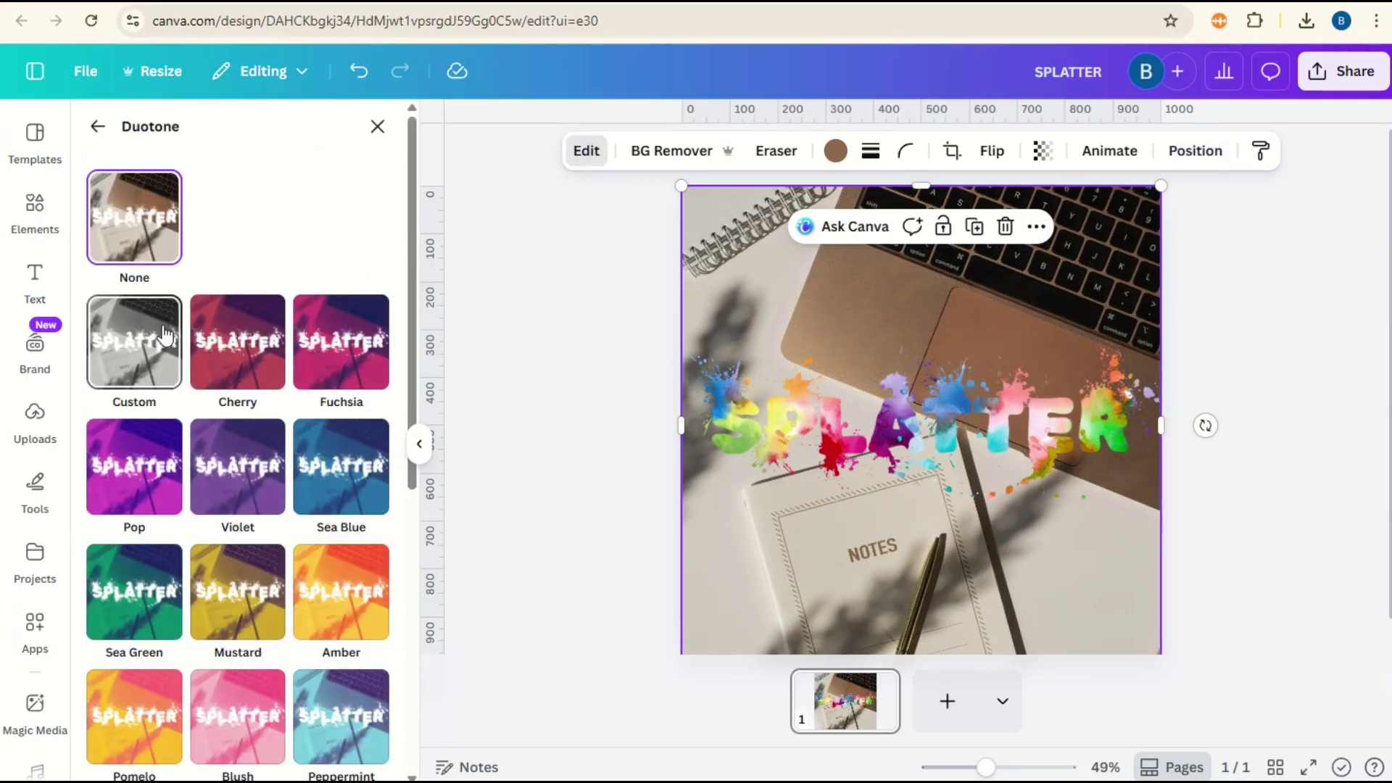
click(143, 340)
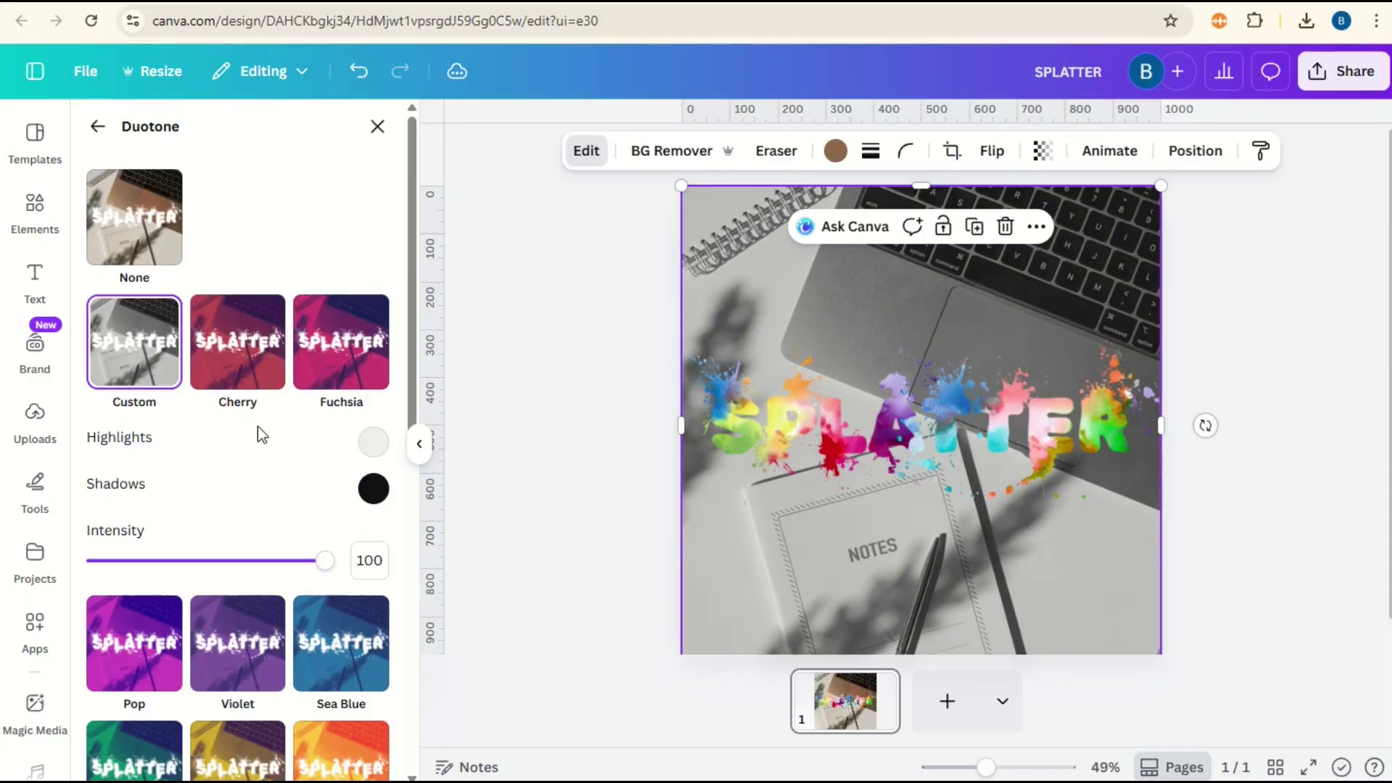
click(373, 442)
drag(382, 500, 368, 621)
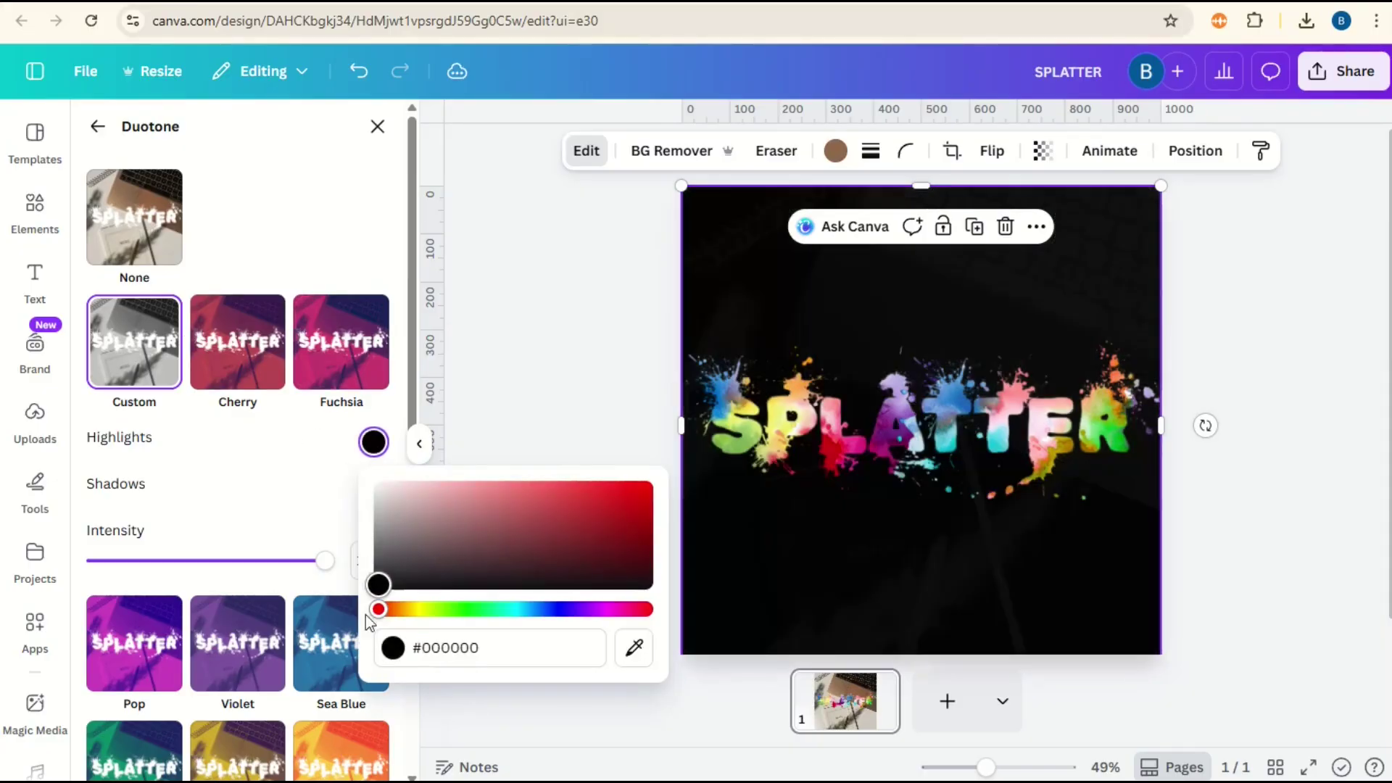
- Set the Duotone shadows colour of the cutout photo to pure black and deselect the photo
click(374, 488)
click(373, 488)
click(385, 622)
drag(385, 622, 378, 635)
click(419, 444)
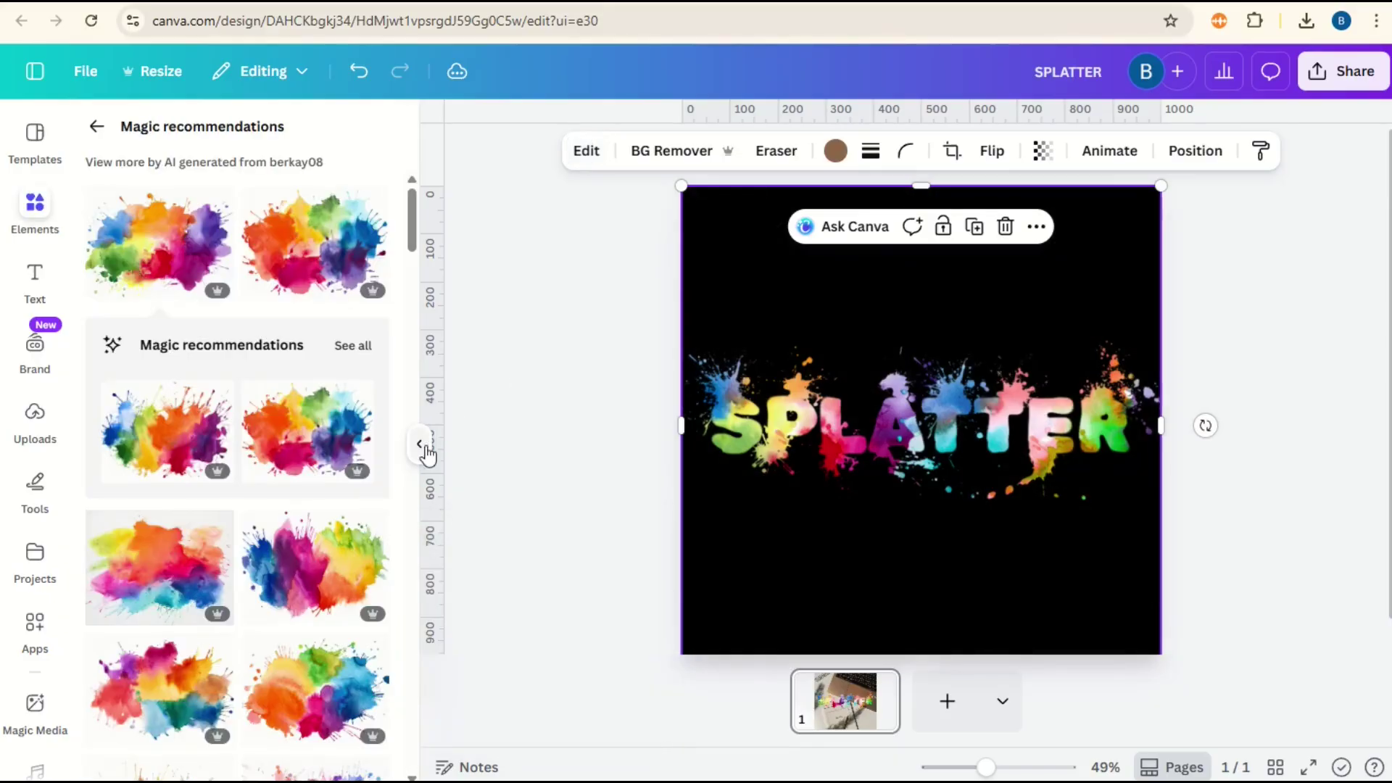
click(1087, 370)
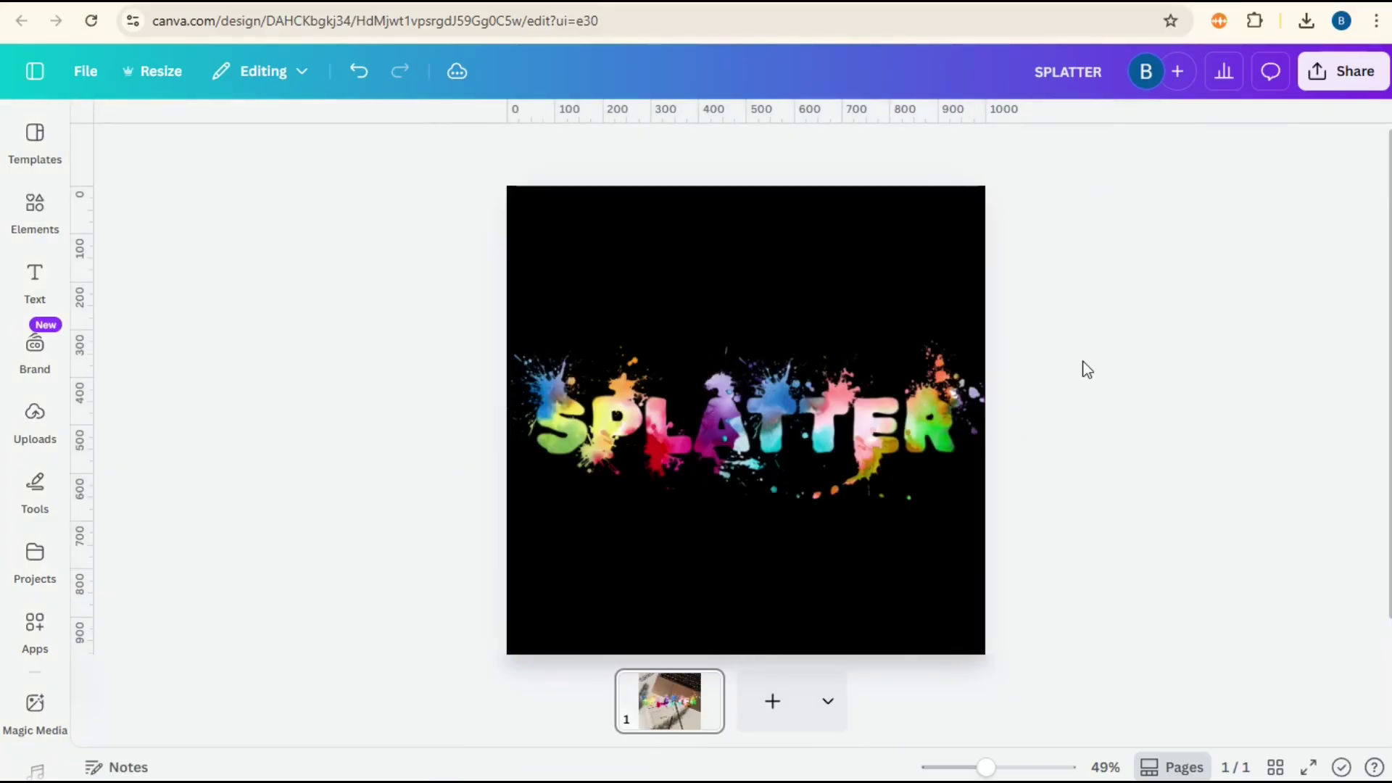
- Download the SPLATTER design as a PNG at 1,000 × 1,000 px
click(1347, 71)
click(1046, 479)
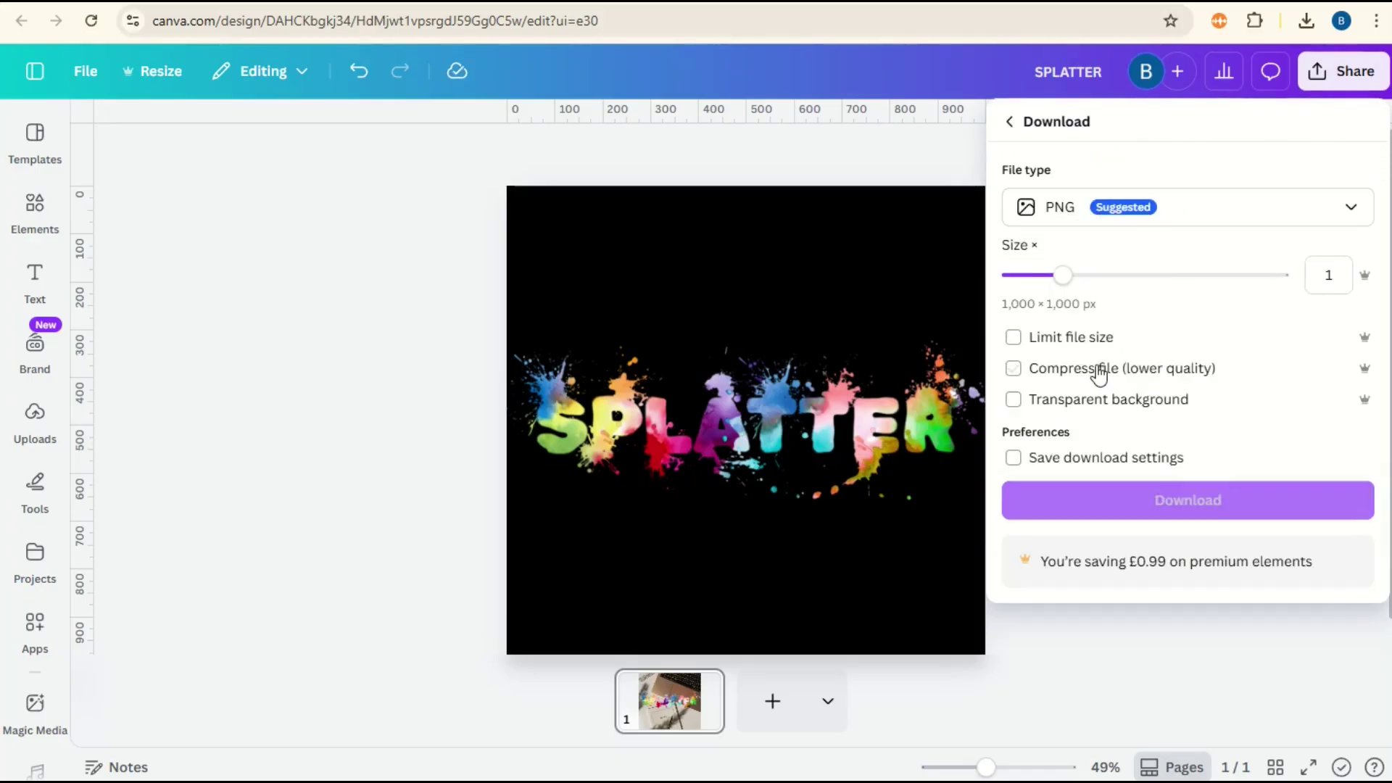
click(1150, 502)
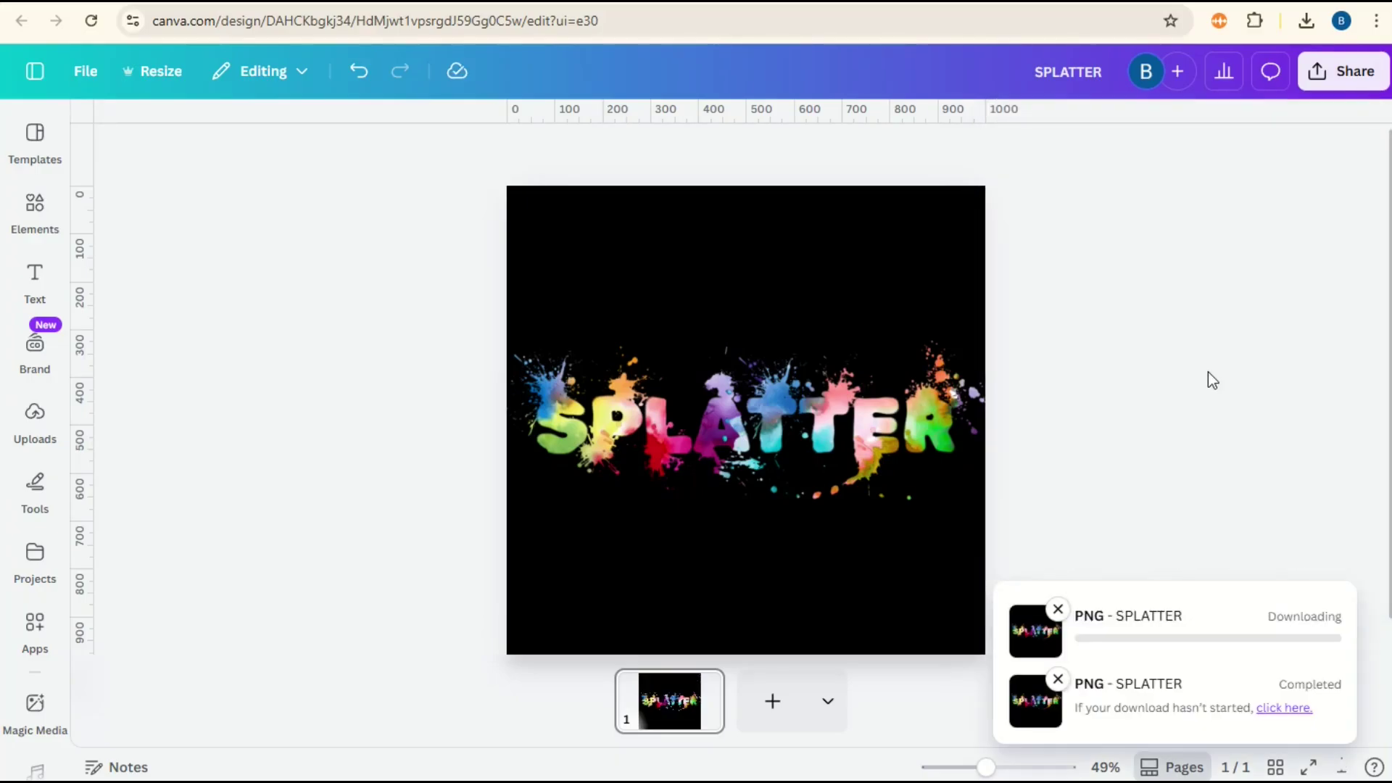
- Add a second page and insert the downloaded SPLATTER (4).png in its centre
click(772, 701)
click(1305, 20)
drag(1193, 118, 787, 384)
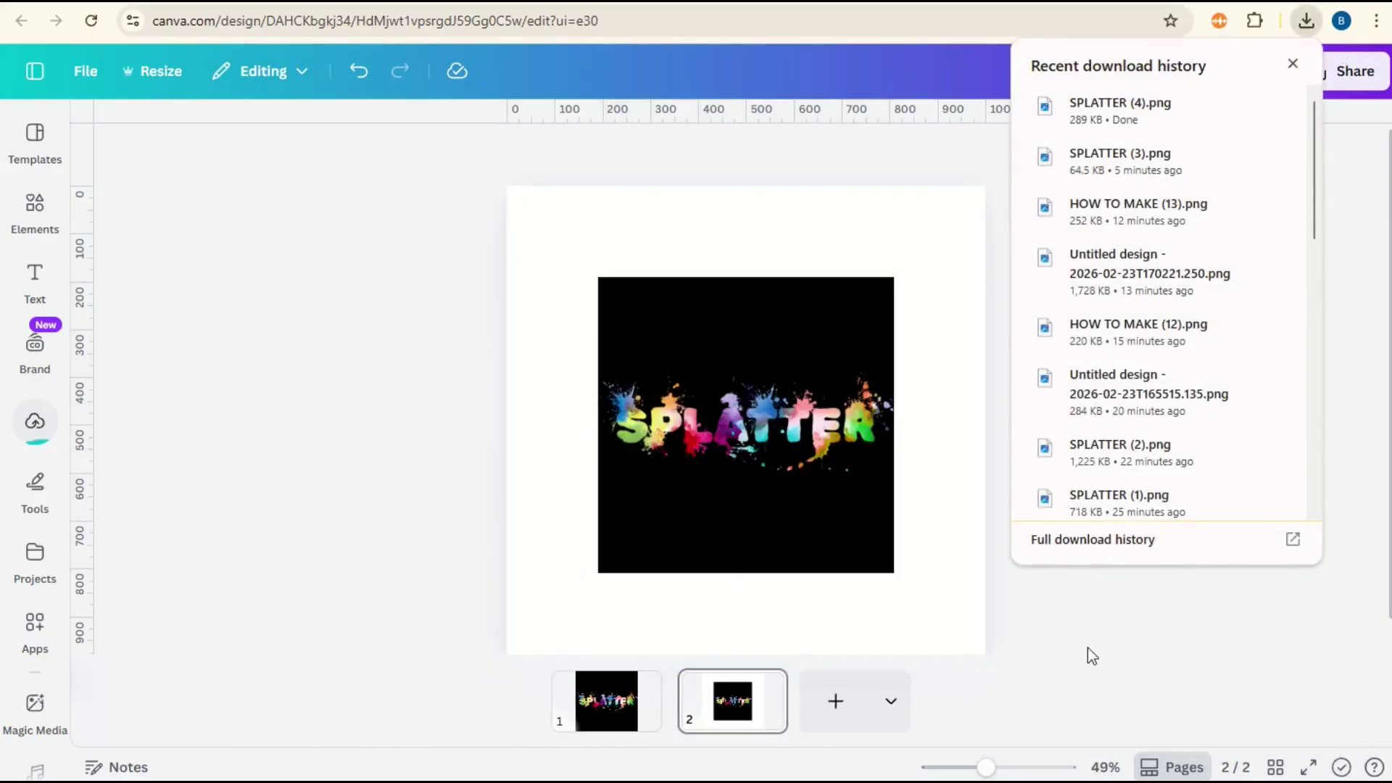
click(1085, 664)
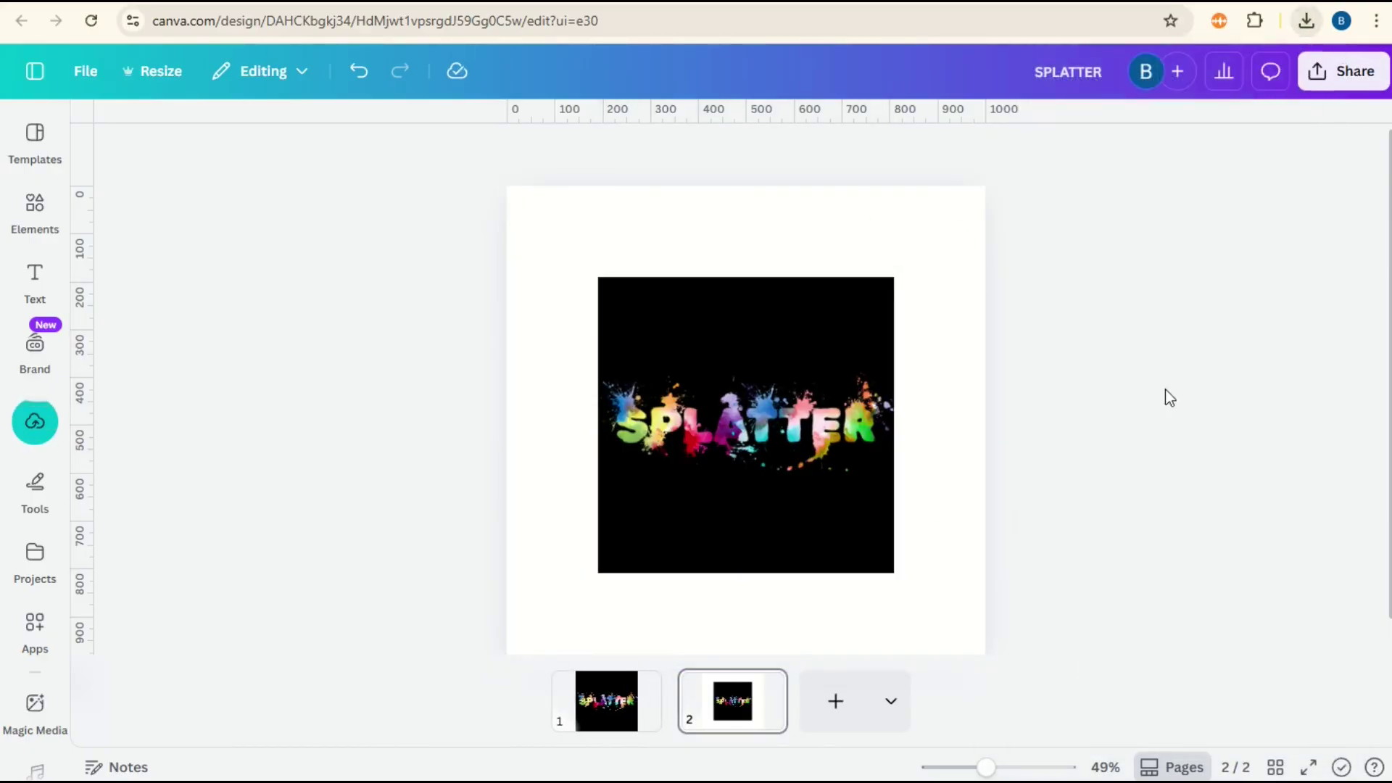
- Try removing the black background of the SPLATTER image on page 2, moving and enlarging it, and undo these changes
click(715, 340)
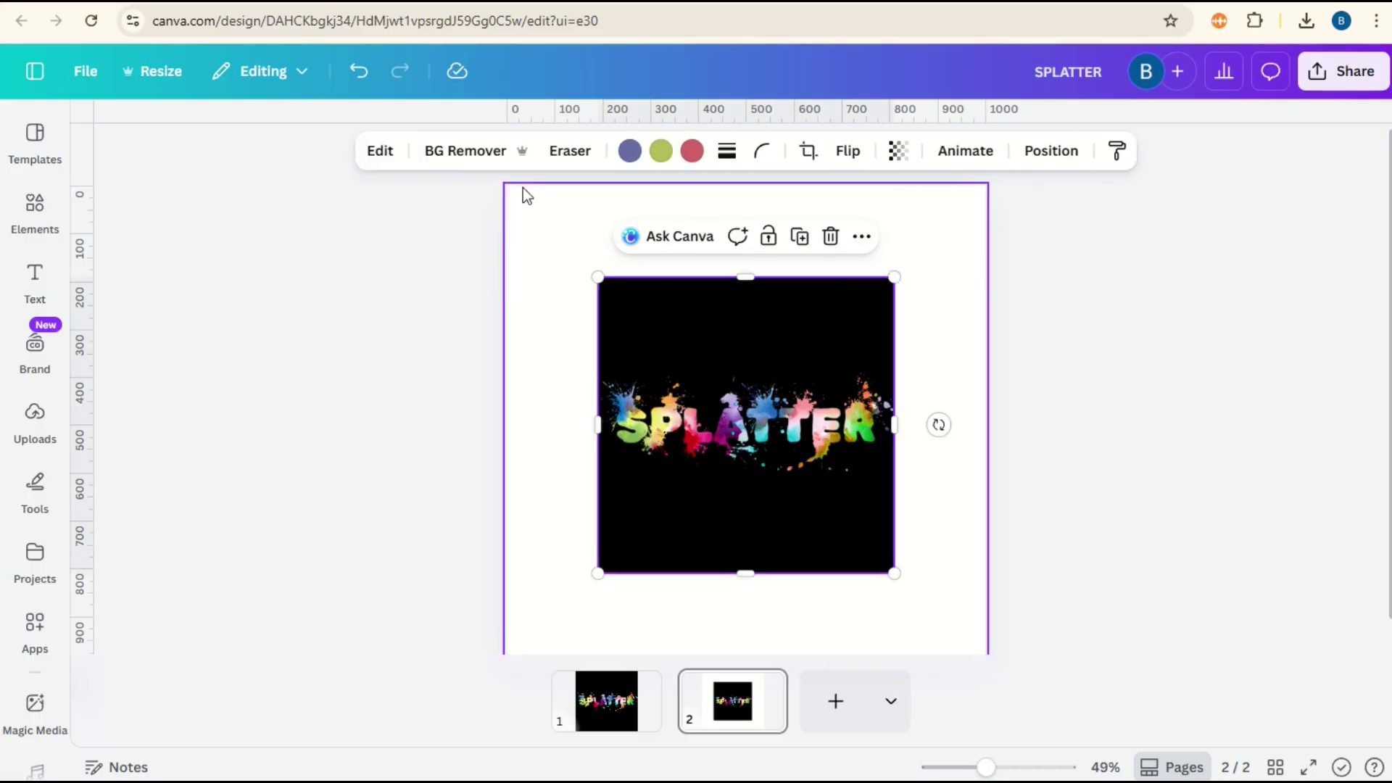
click(471, 152)
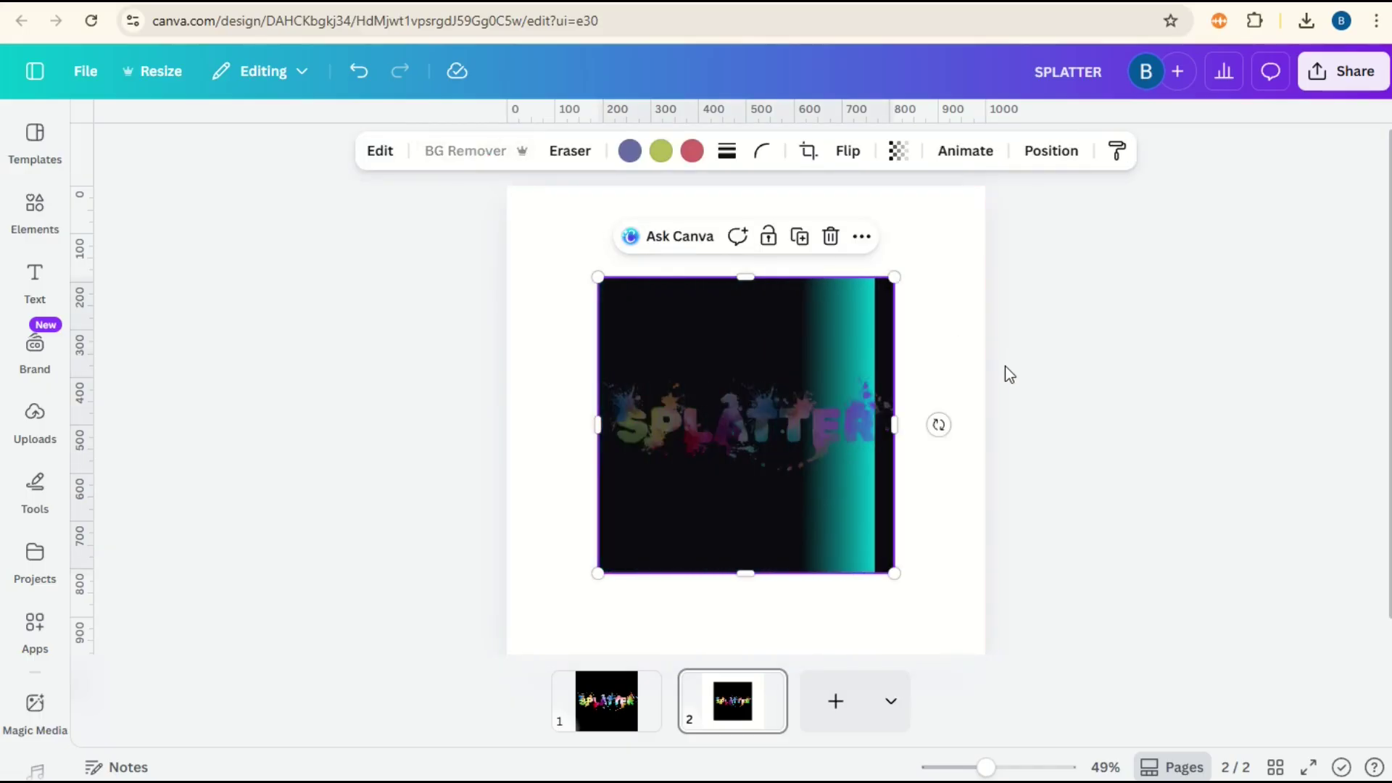
drag(896, 435, 896, 358)
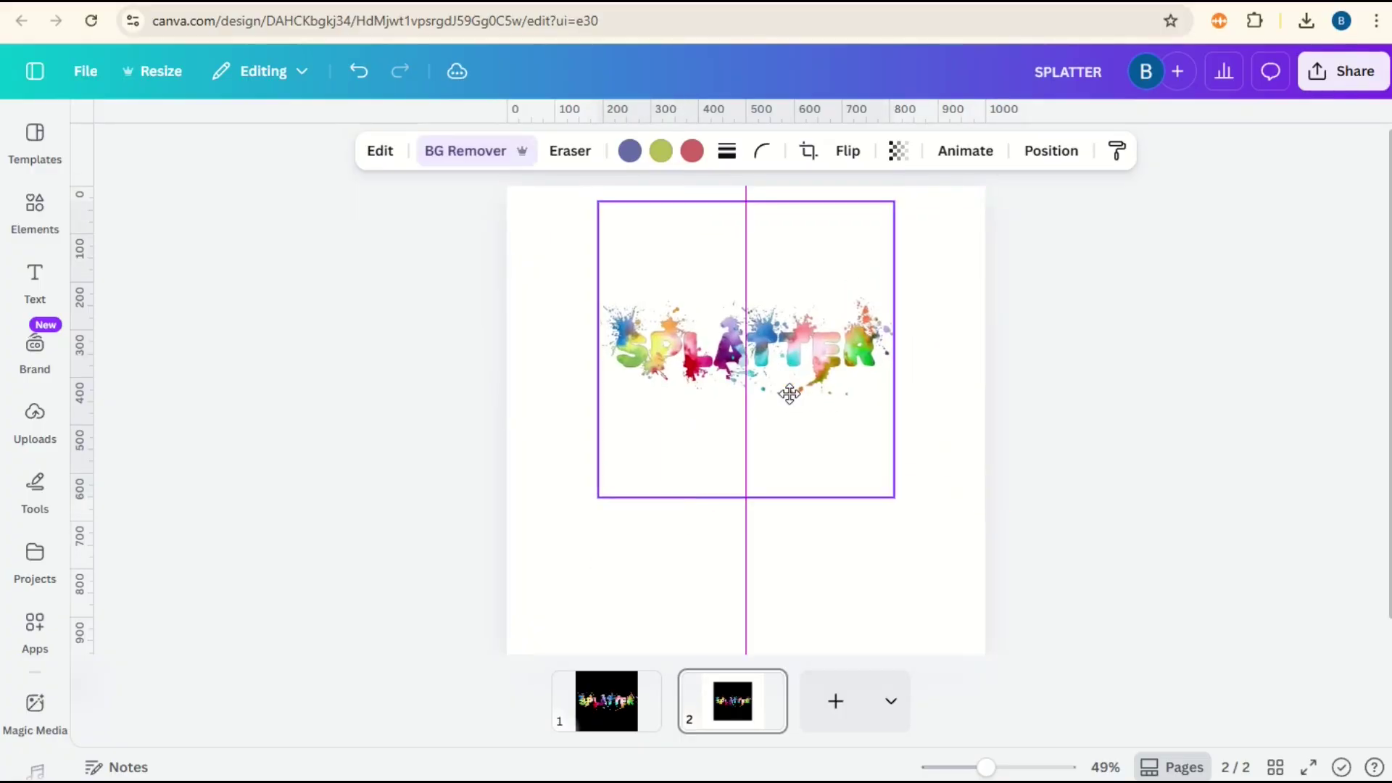
drag(894, 497, 818, 486)
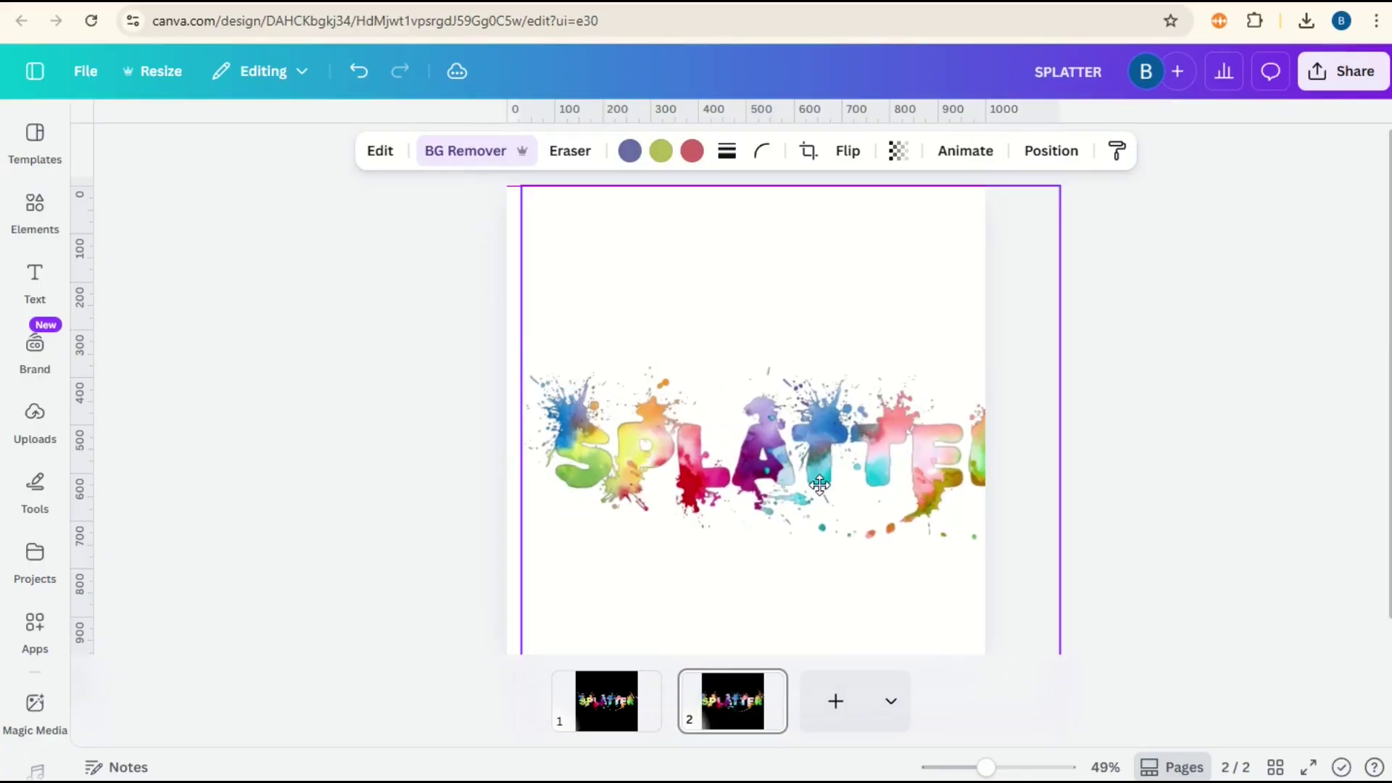
click(358, 71)
click(359, 71)
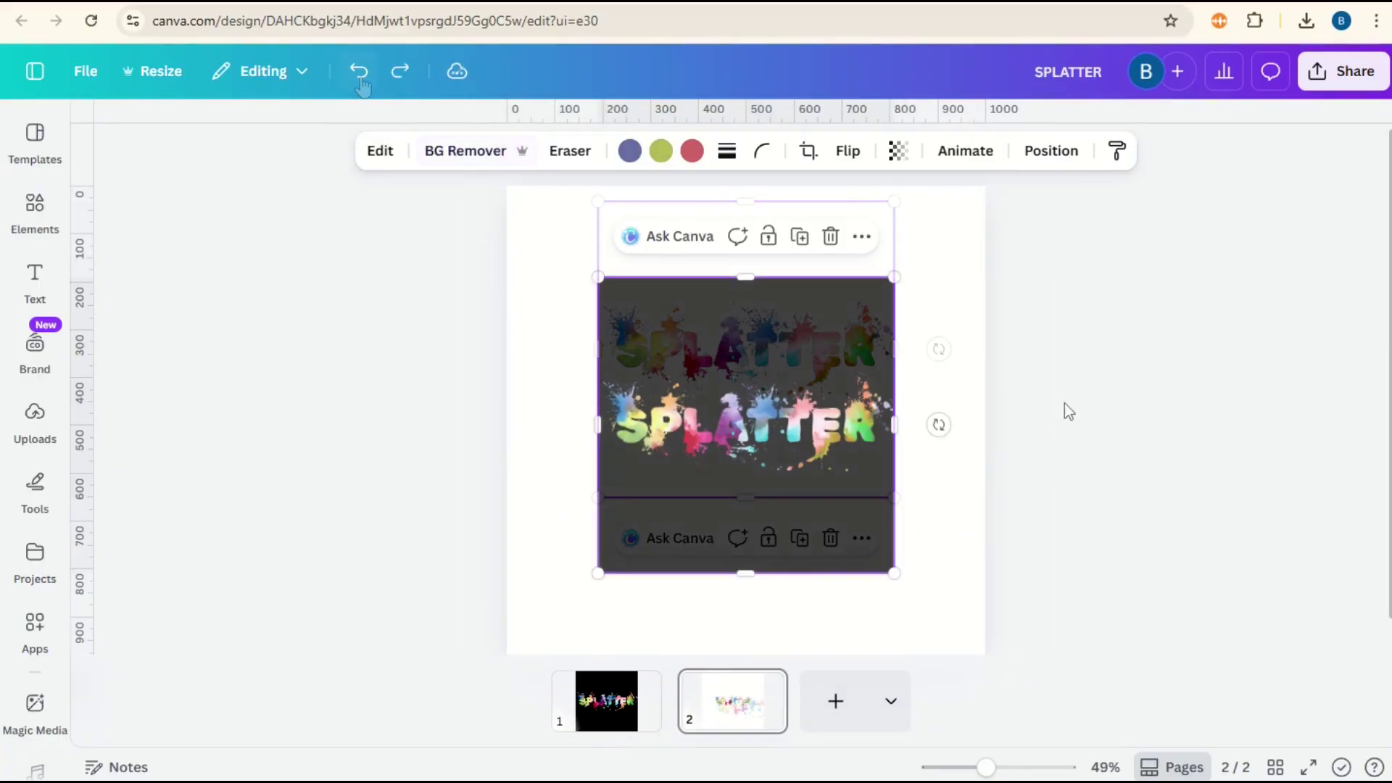